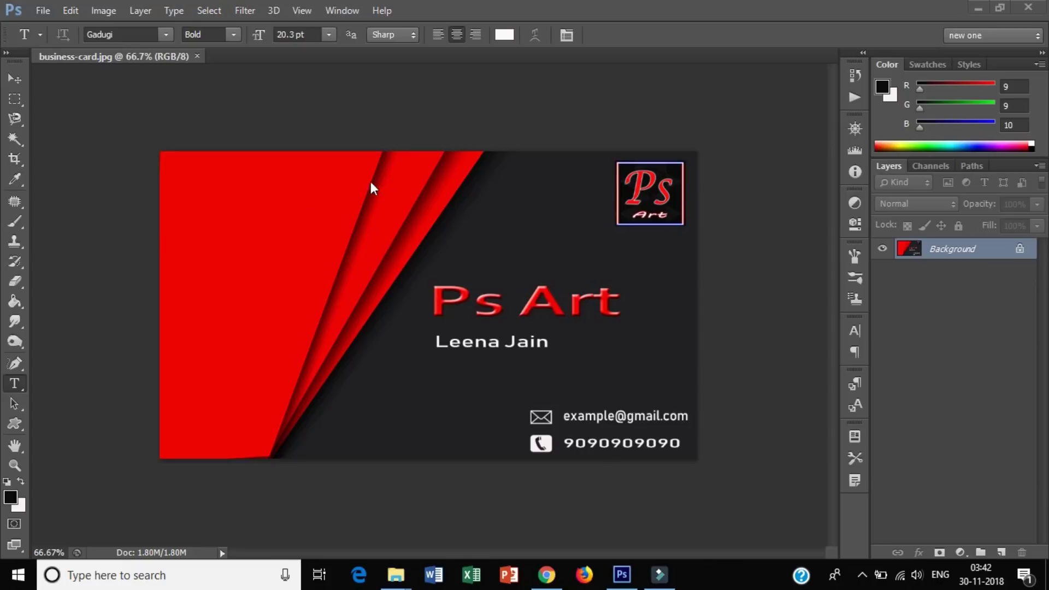
# Close the finished business-card.jpg sample document
pyautogui.click(198, 56)
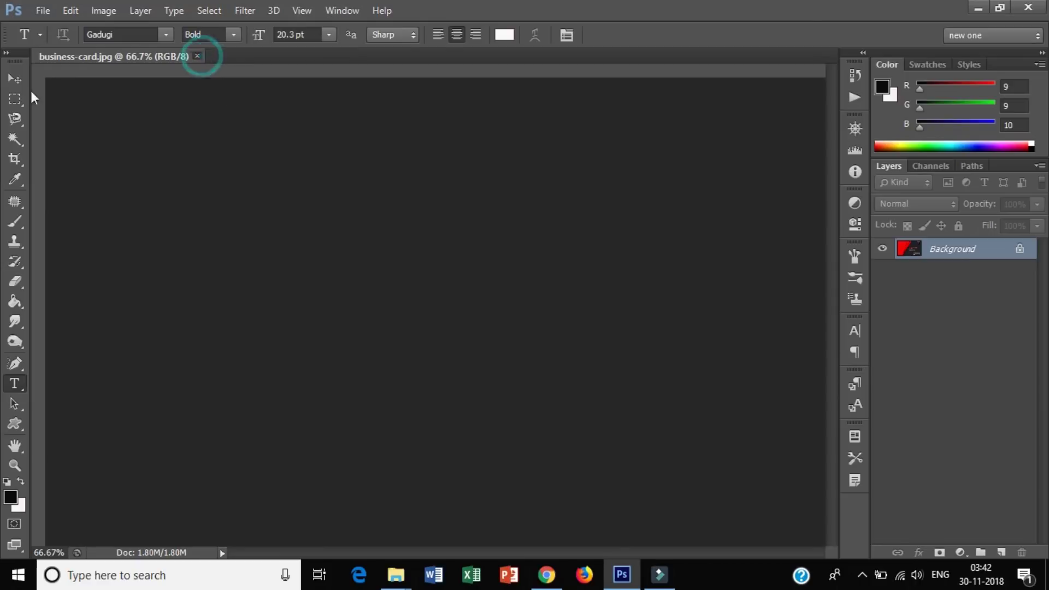
# Create a new white document 3.5 × 2 inches at 300 pixels/inch
pyautogui.click(45, 10)
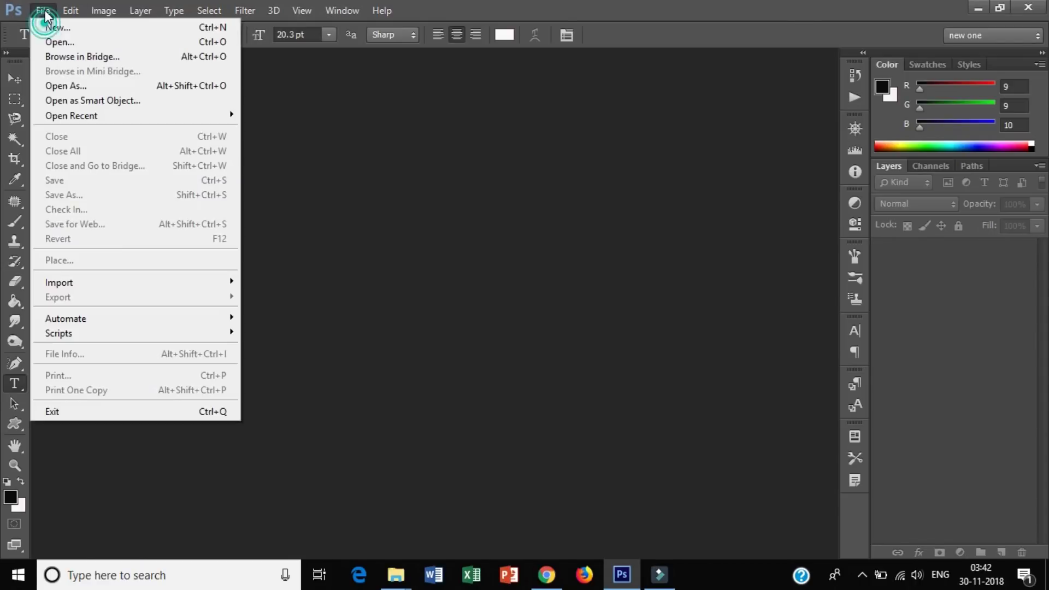
pyautogui.click(52, 25)
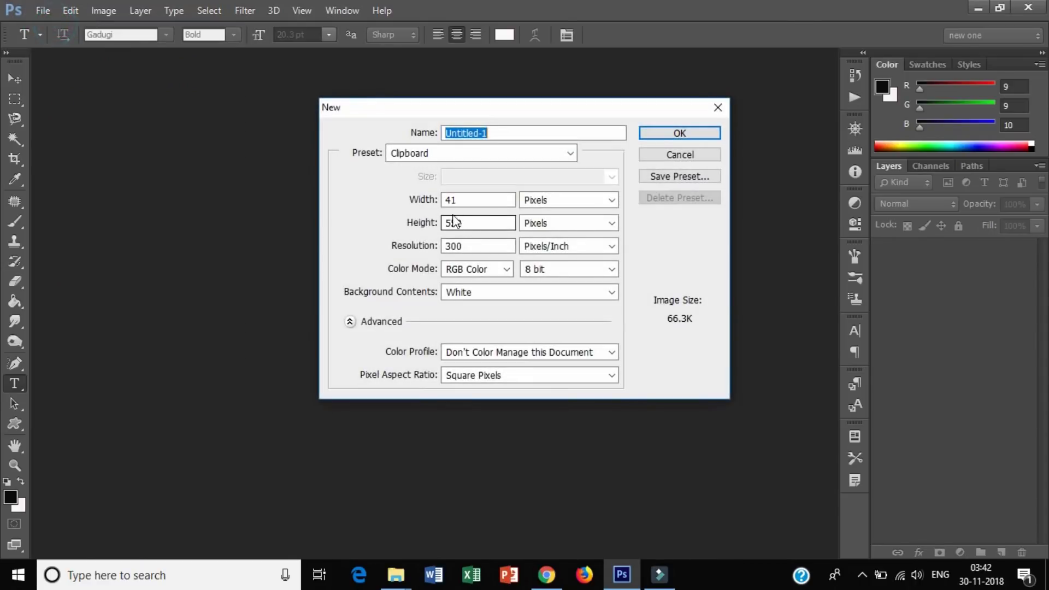
pyautogui.click(609, 200)
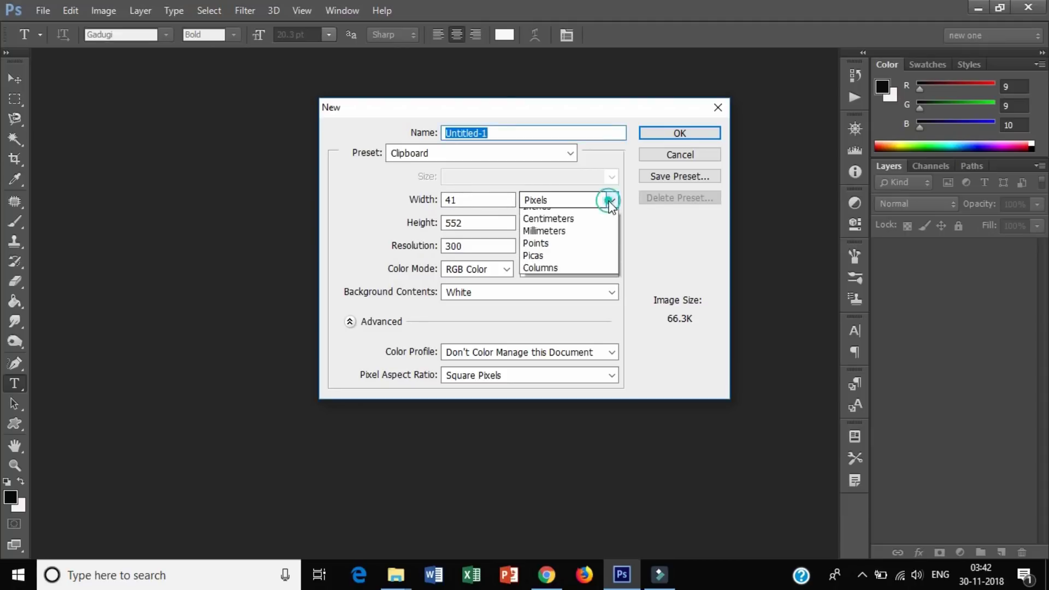
pyautogui.click(559, 228)
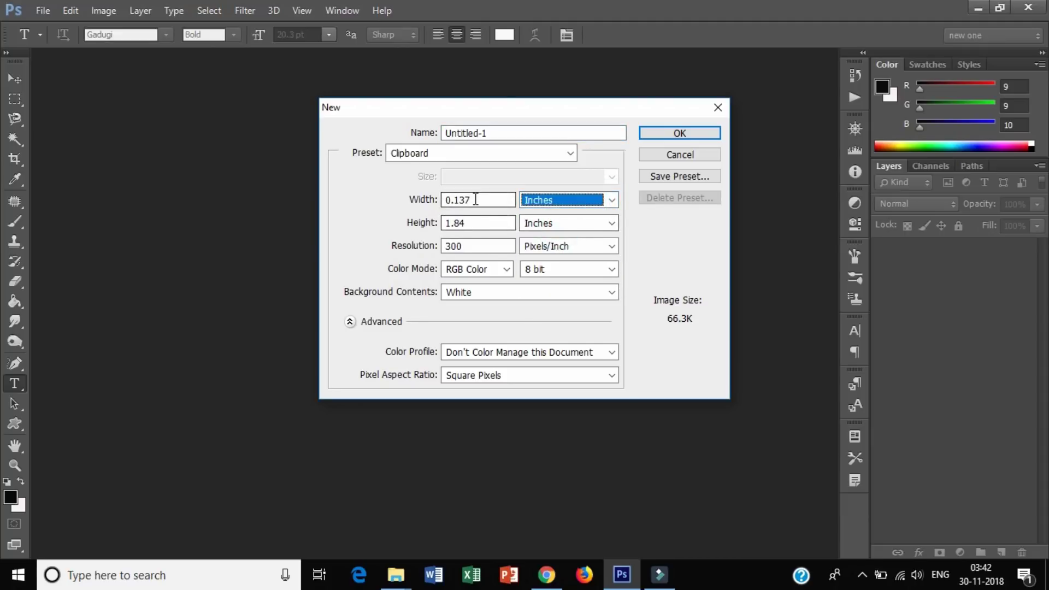
pyautogui.doubleClick(464, 200)
pyautogui.press('BackSpace')
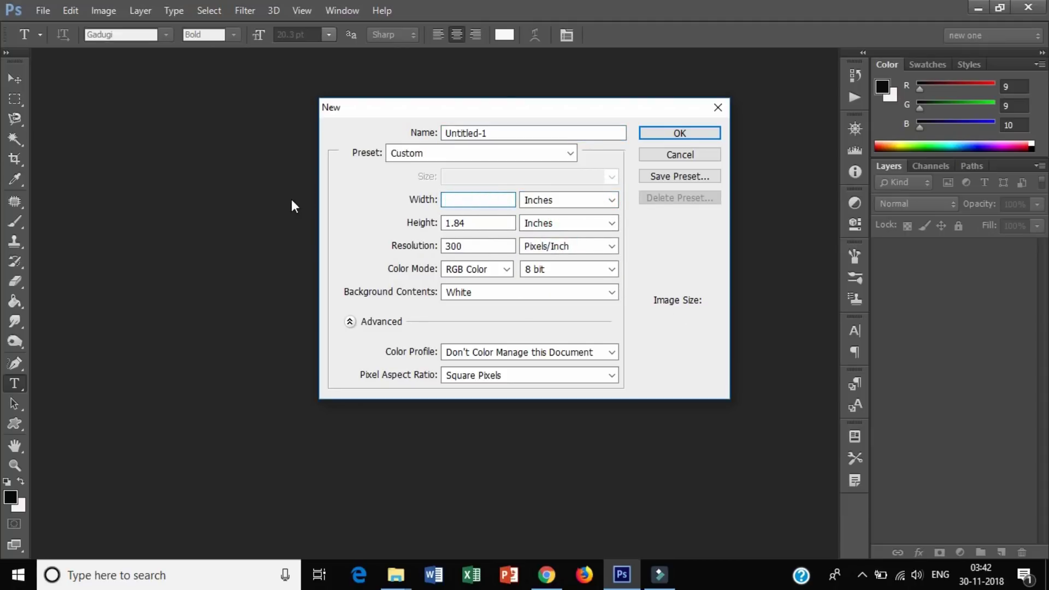
pyautogui.write('3.5')
pyautogui.press('Tab')
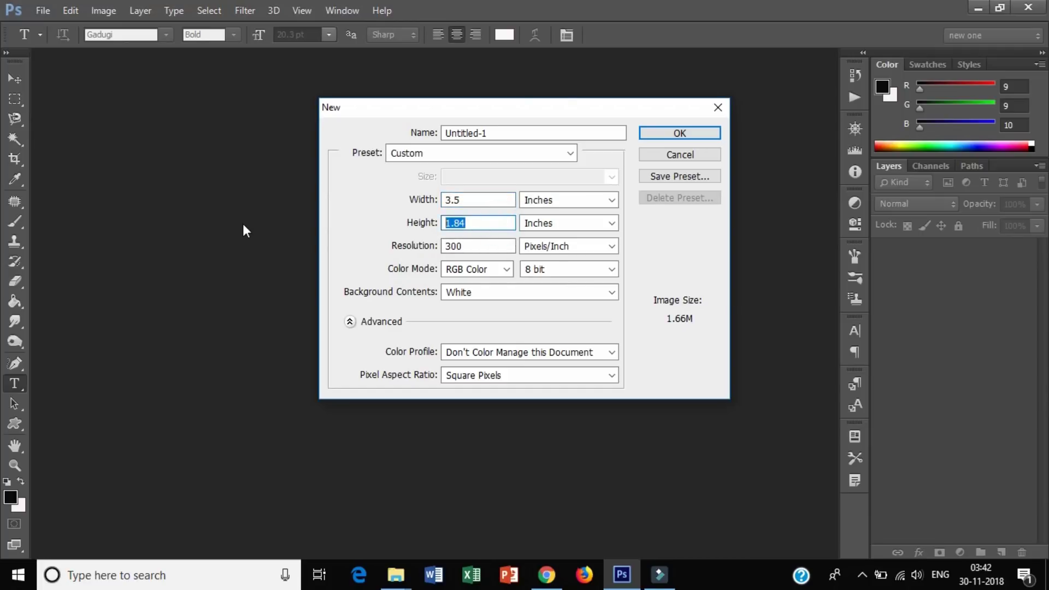
pyautogui.press('BackSpace')
pyautogui.write('2')
pyautogui.click(483, 245)
pyautogui.click(482, 251)
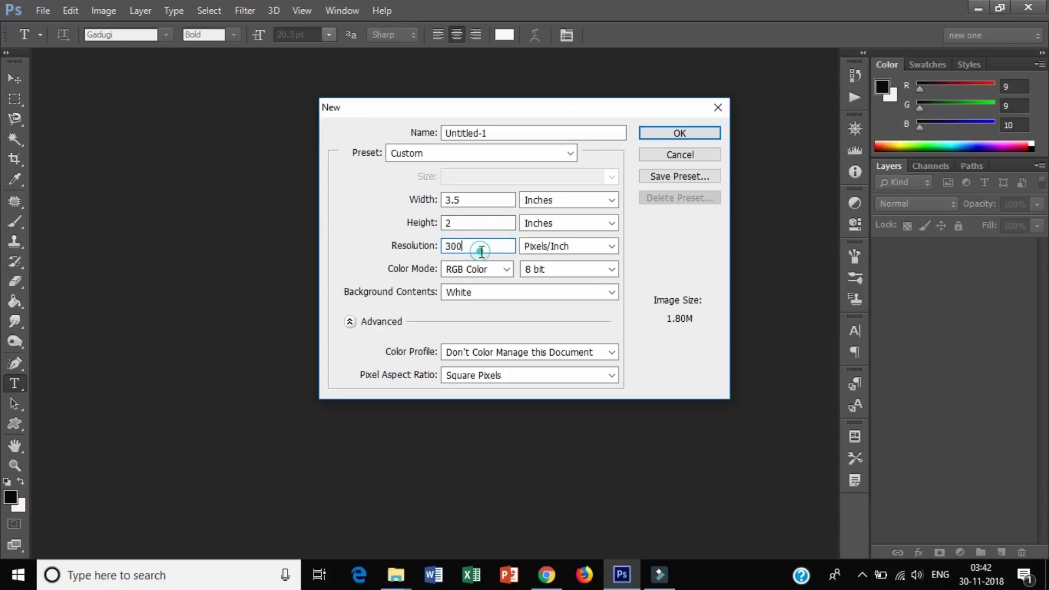
pyautogui.click(679, 134)
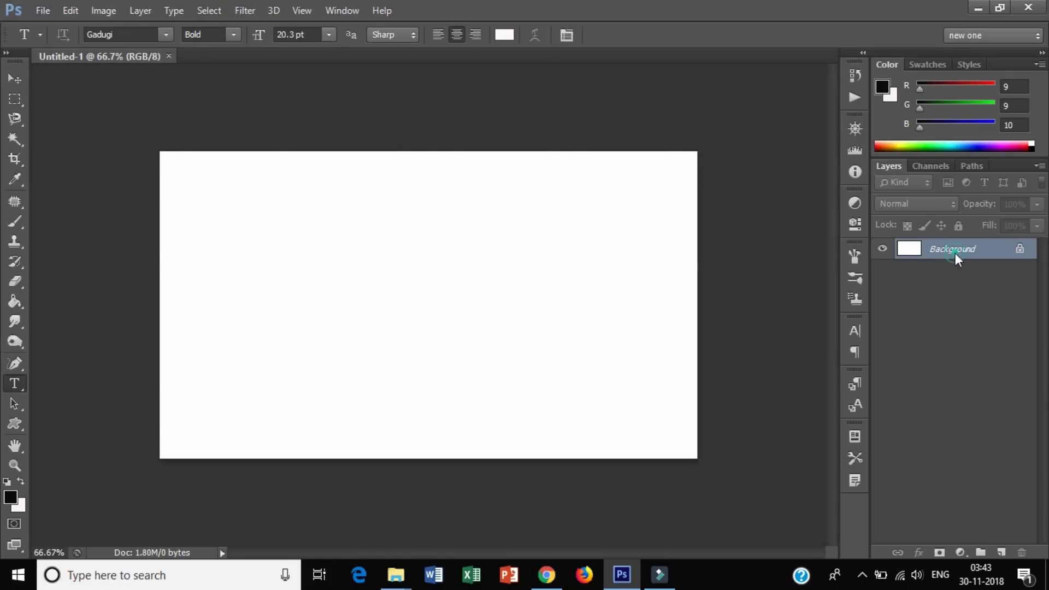
# Duplicate the Background layer and Paint Bucket-fill the copy with near-black
pyautogui.rightClick(955, 254)
pyautogui.click(878, 284)
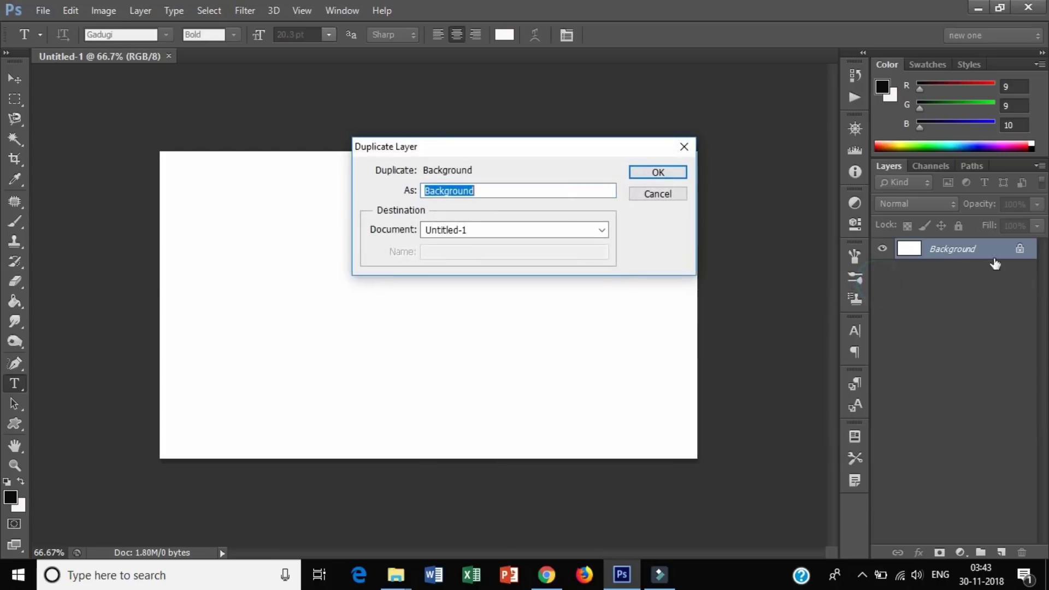
pyautogui.click(651, 172)
pyautogui.doubleClick(967, 253)
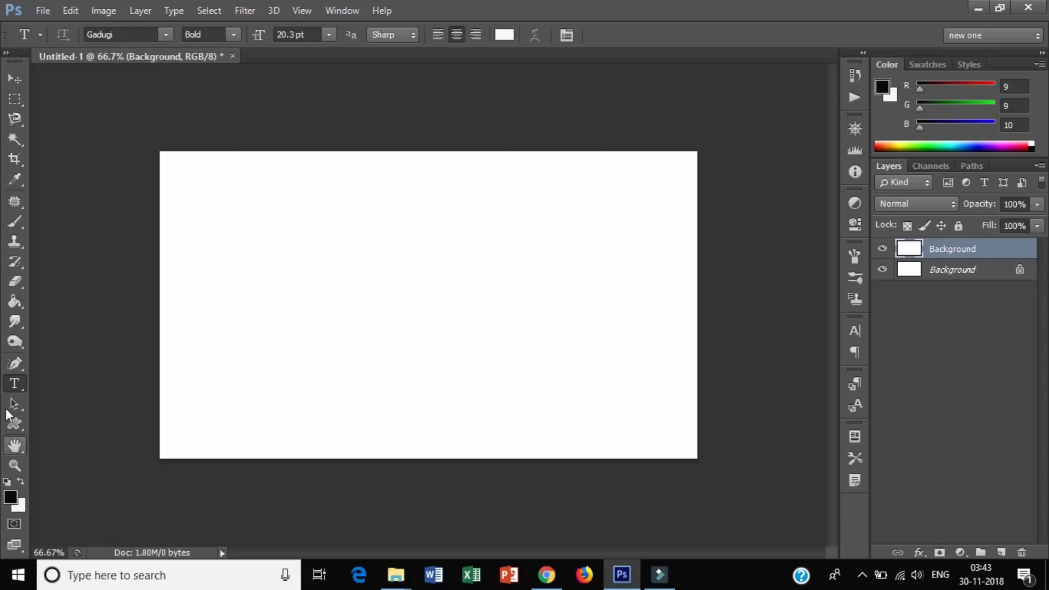
pyautogui.click(18, 307)
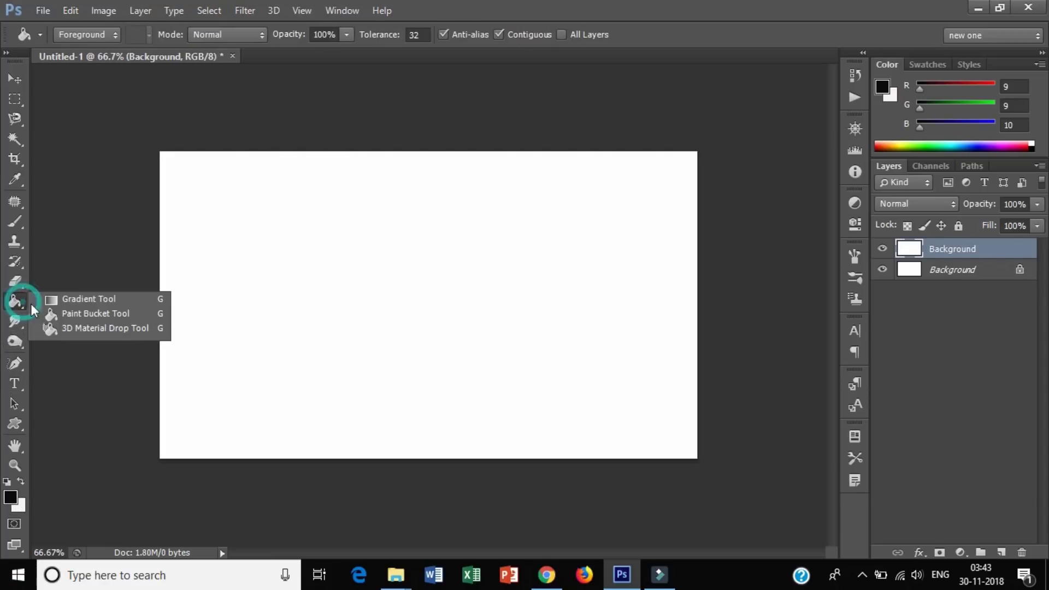
pyautogui.click(83, 314)
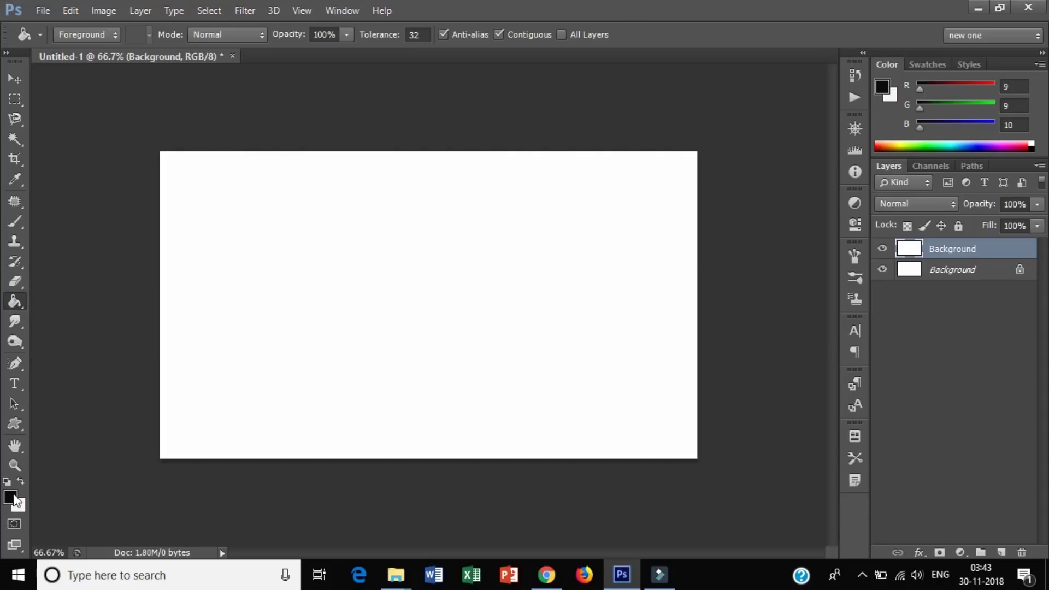
pyautogui.click(501, 289)
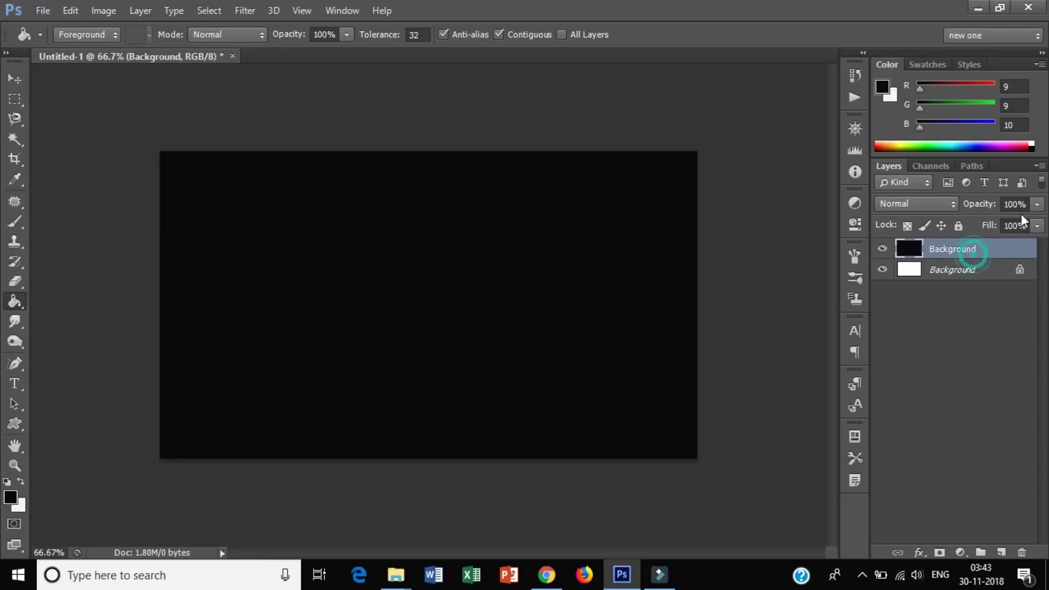
# Set the black layer's opacity to 90%
pyautogui.click(1037, 204)
pyautogui.click(1007, 223)
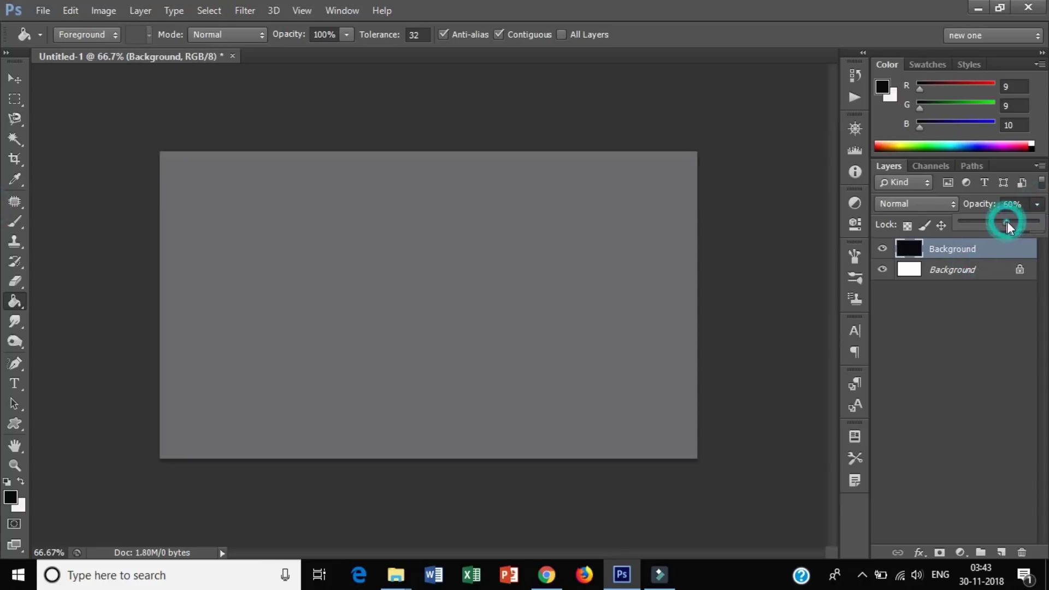
pyautogui.click(1025, 223)
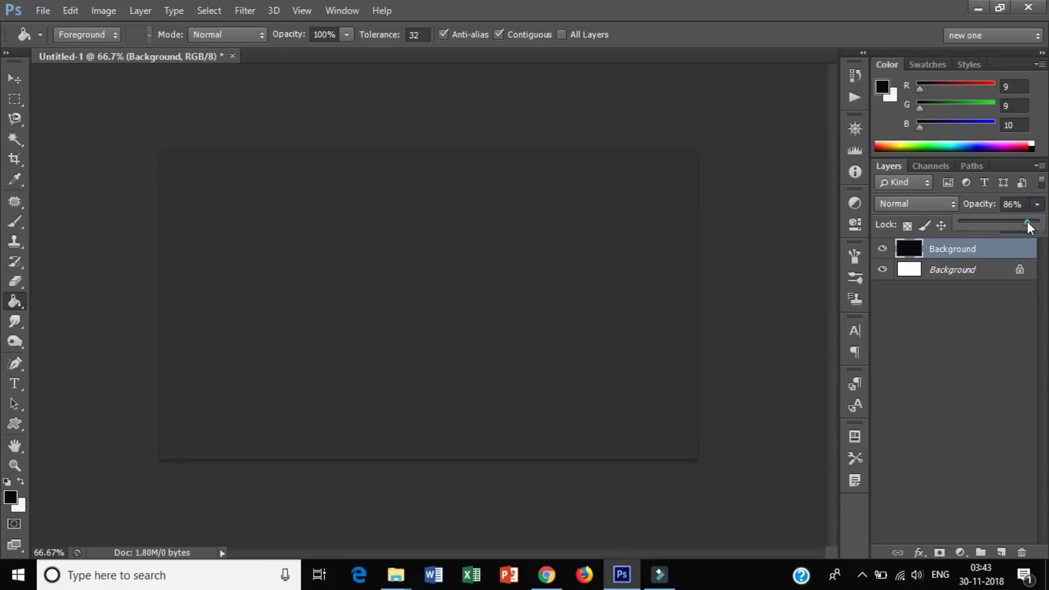
pyautogui.click(1030, 223)
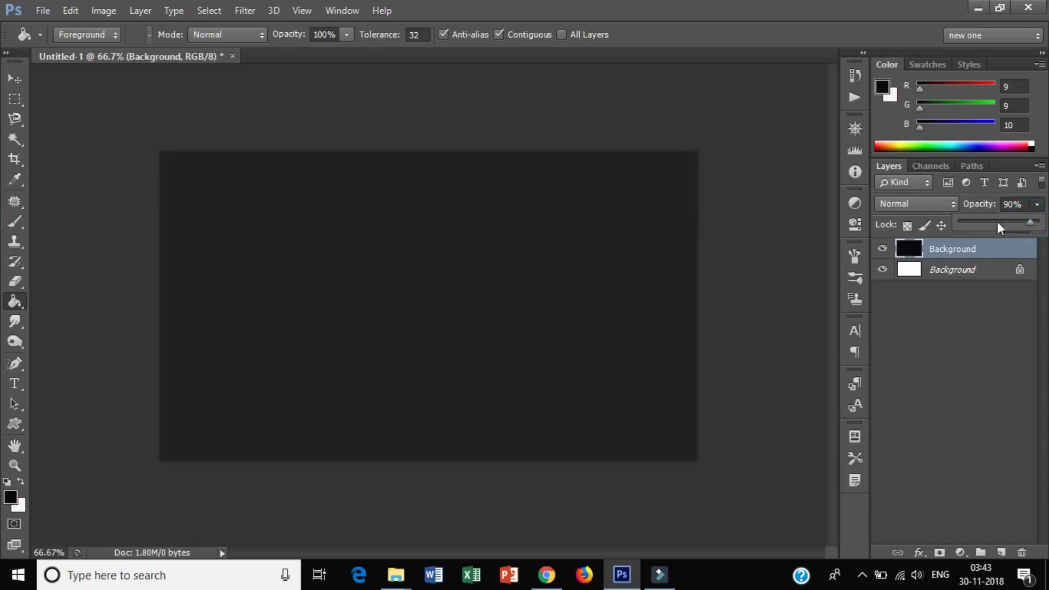
pyautogui.click(15, 140)
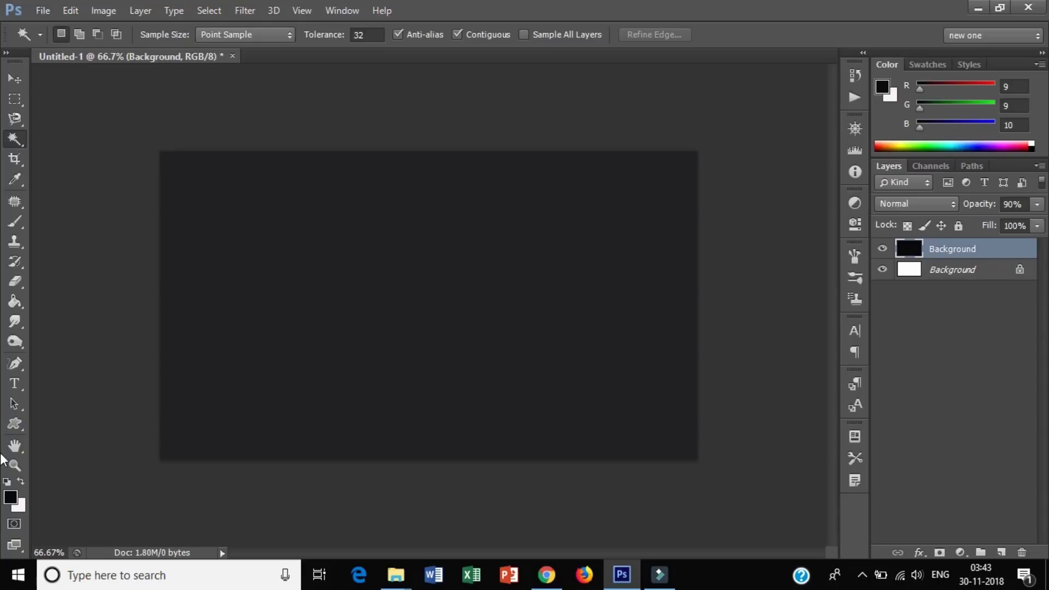
pyautogui.click(21, 428)
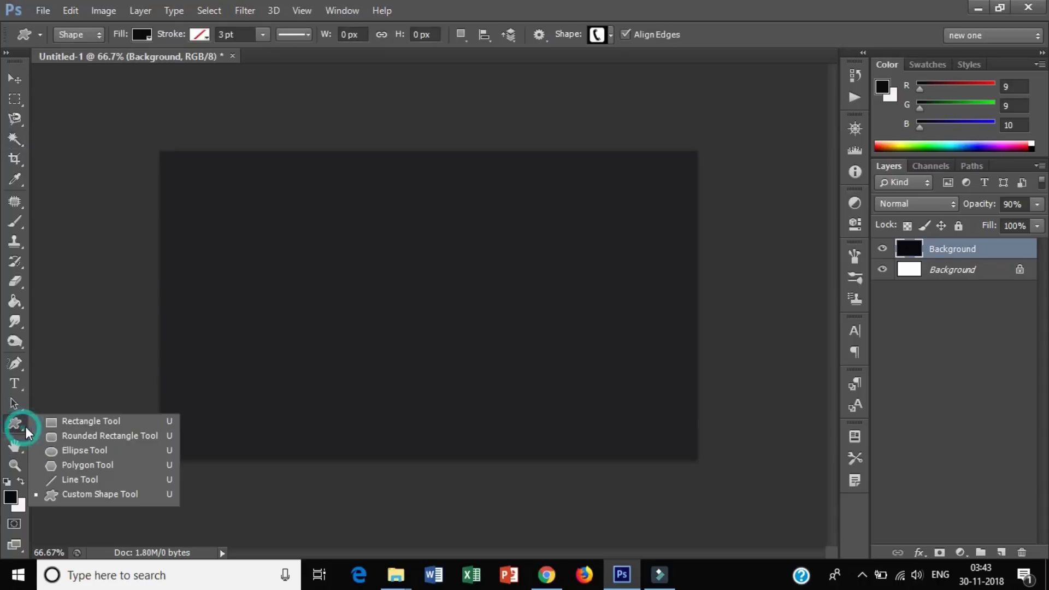
# Draw a tall rectangle over the card's left side and fill it pure red
pyautogui.click(113, 422)
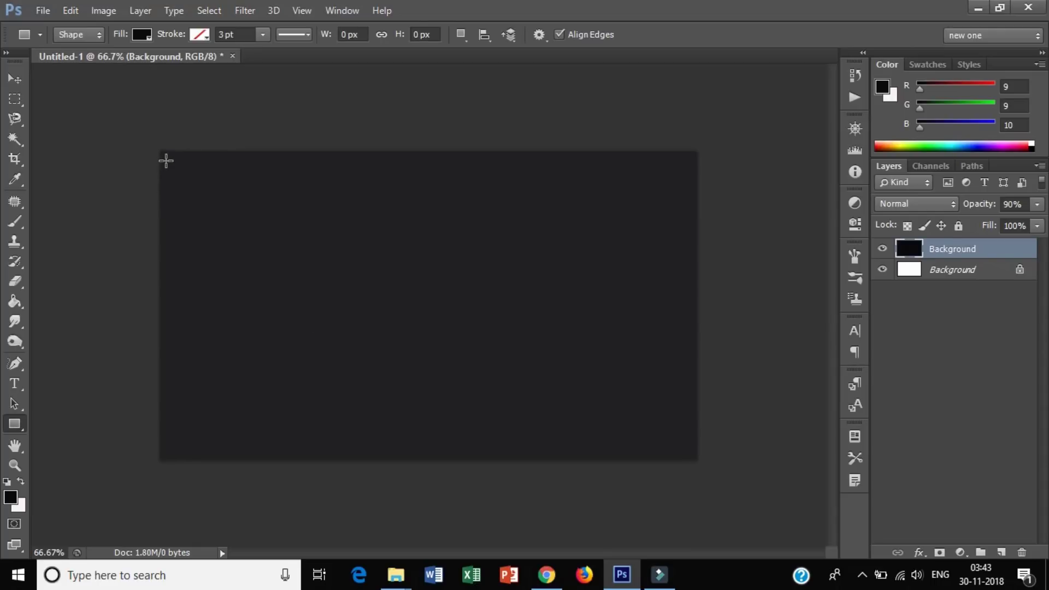
pyautogui.moveTo(164, 154); pyautogui.dragTo(351, 455)
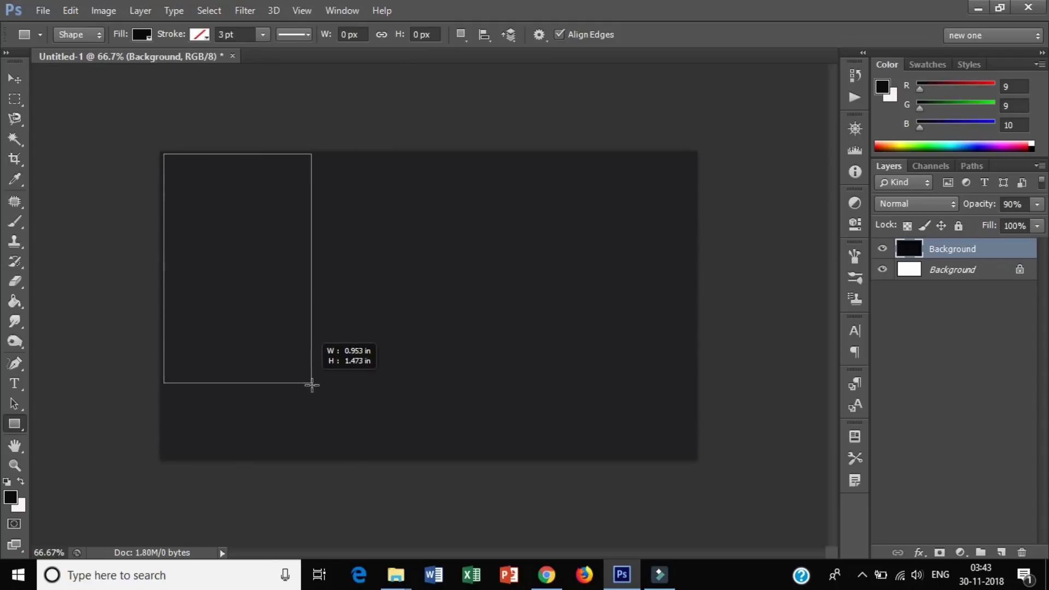
pyautogui.moveTo(352, 455); pyautogui.dragTo(352, 459)
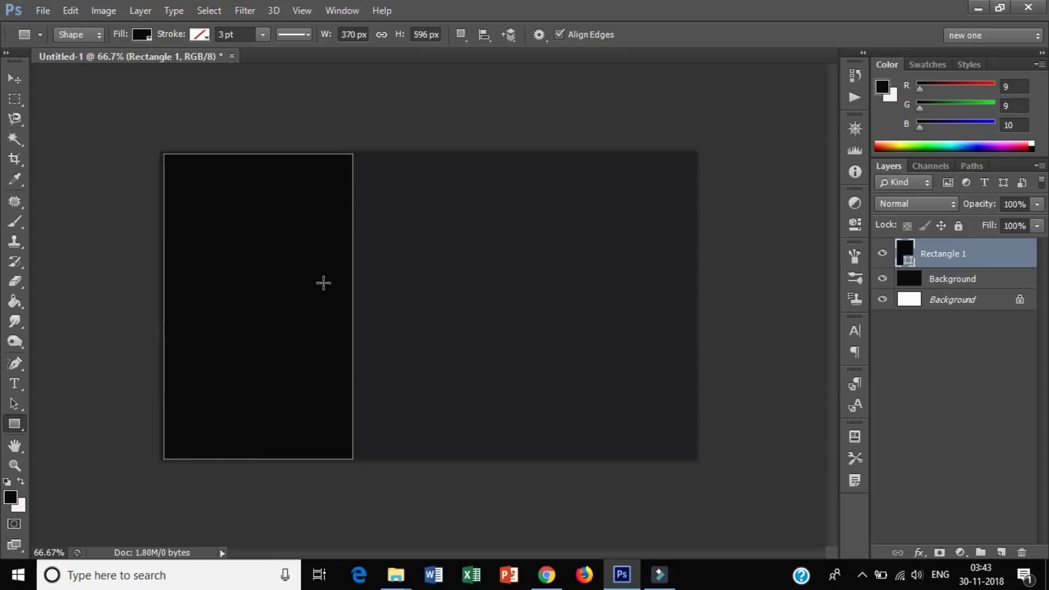
pyautogui.click(147, 36)
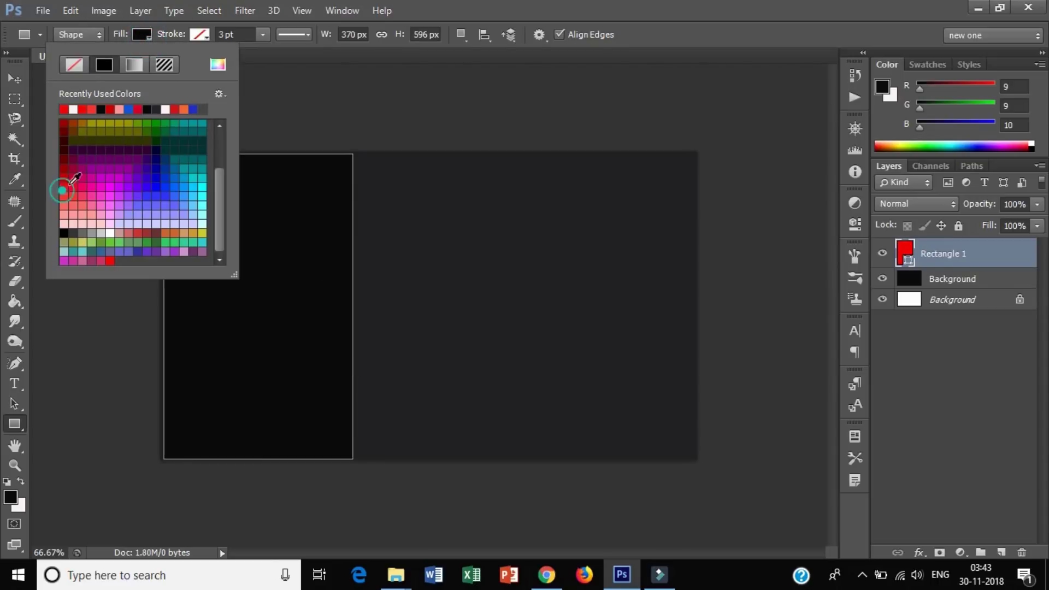
pyautogui.click(65, 190)
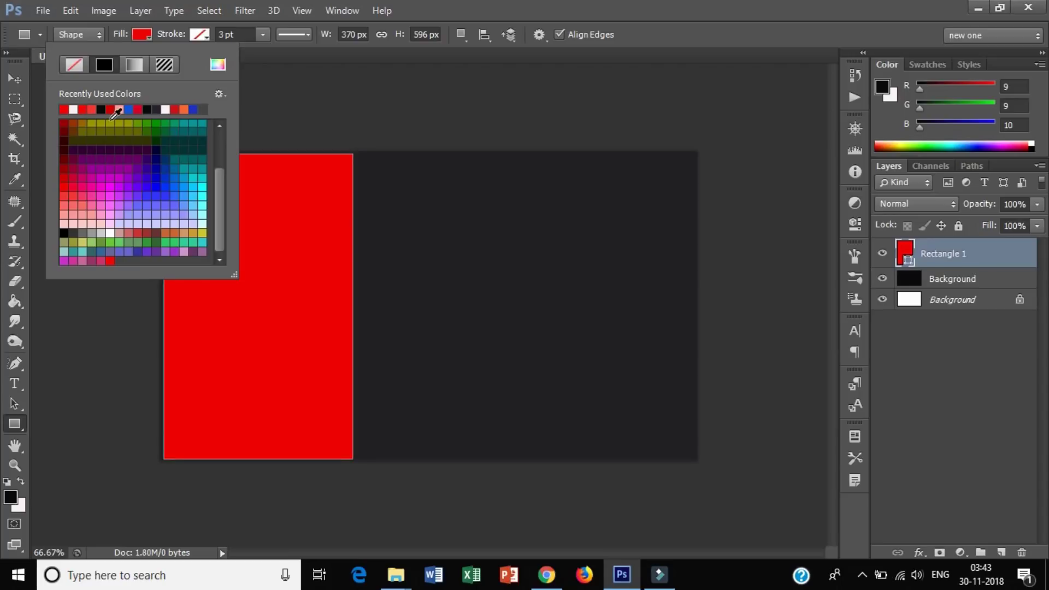
pyautogui.click(90, 109)
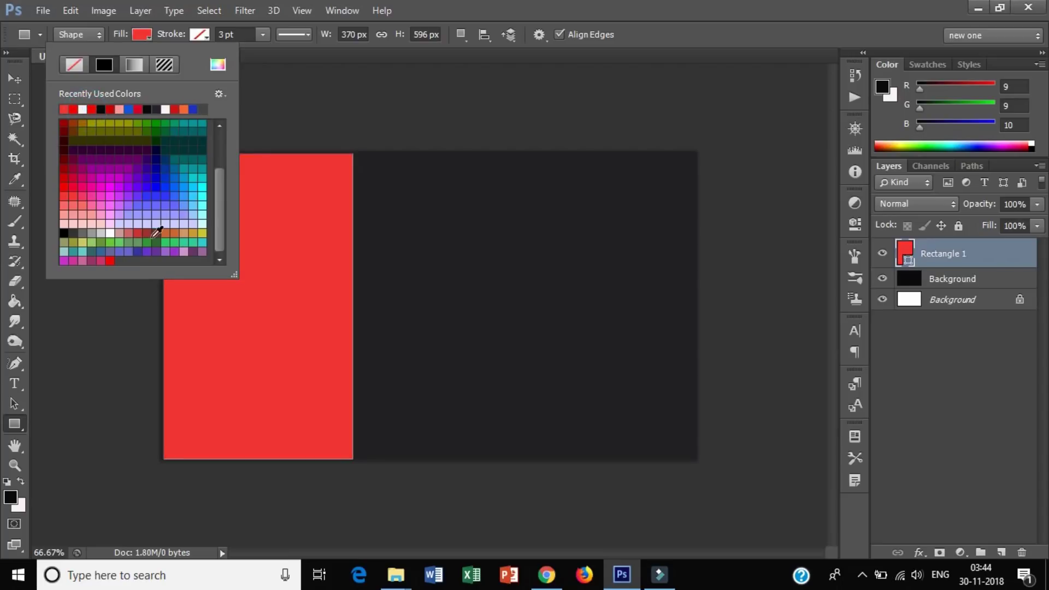
pyautogui.click(110, 261)
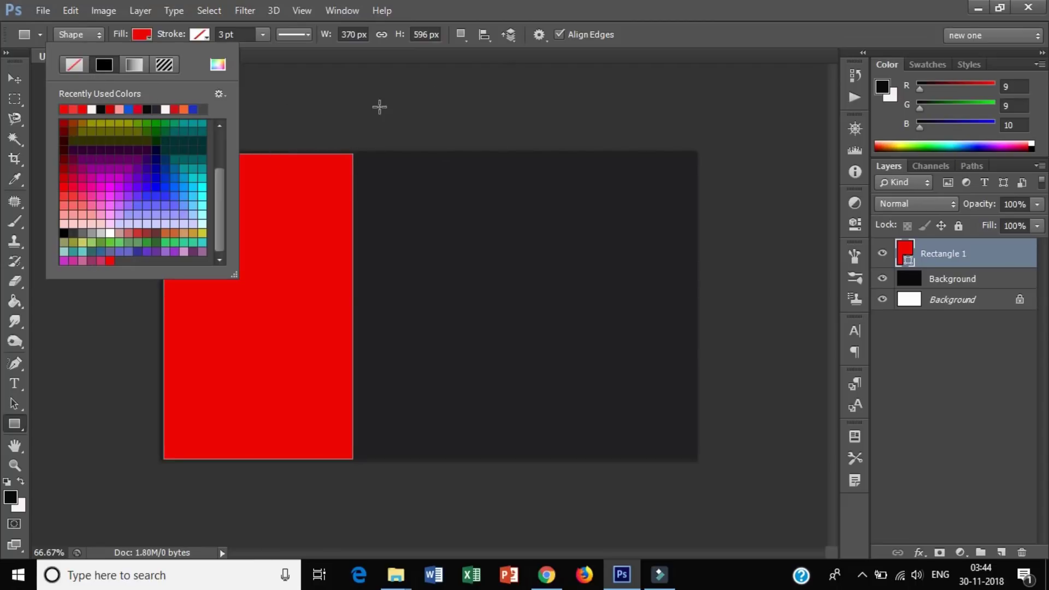
# Rasterize the red rectangle layer
pyautogui.rightClick(940, 265)
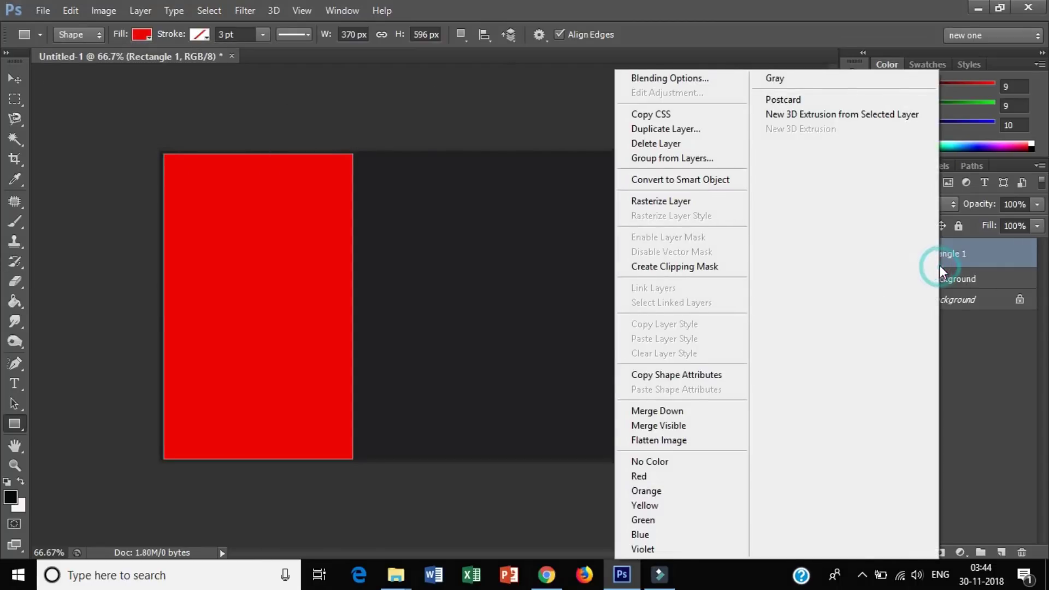
pyautogui.click(674, 203)
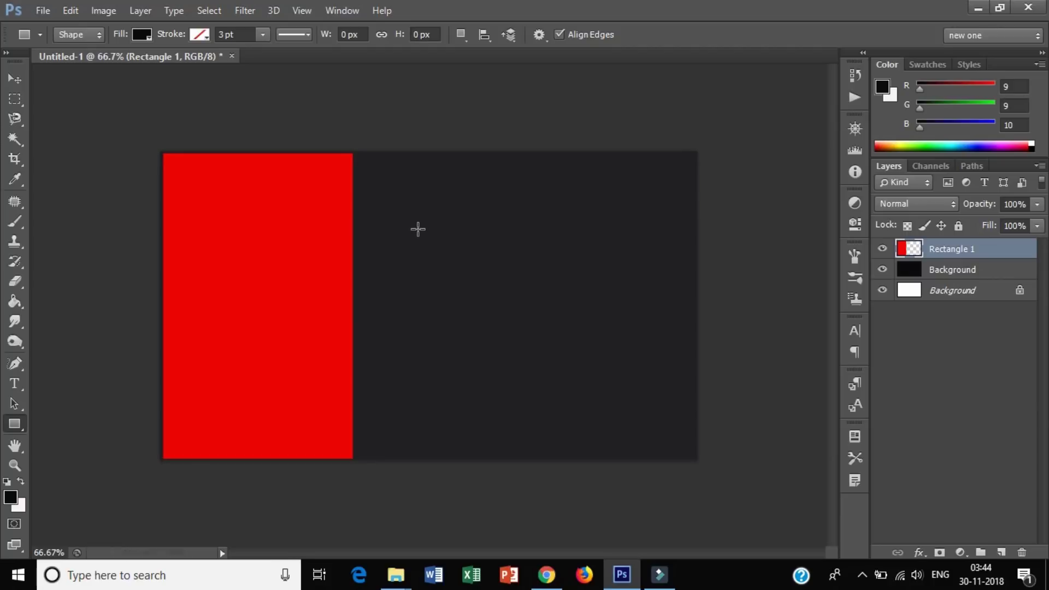
pyautogui.rightClick(937, 255)
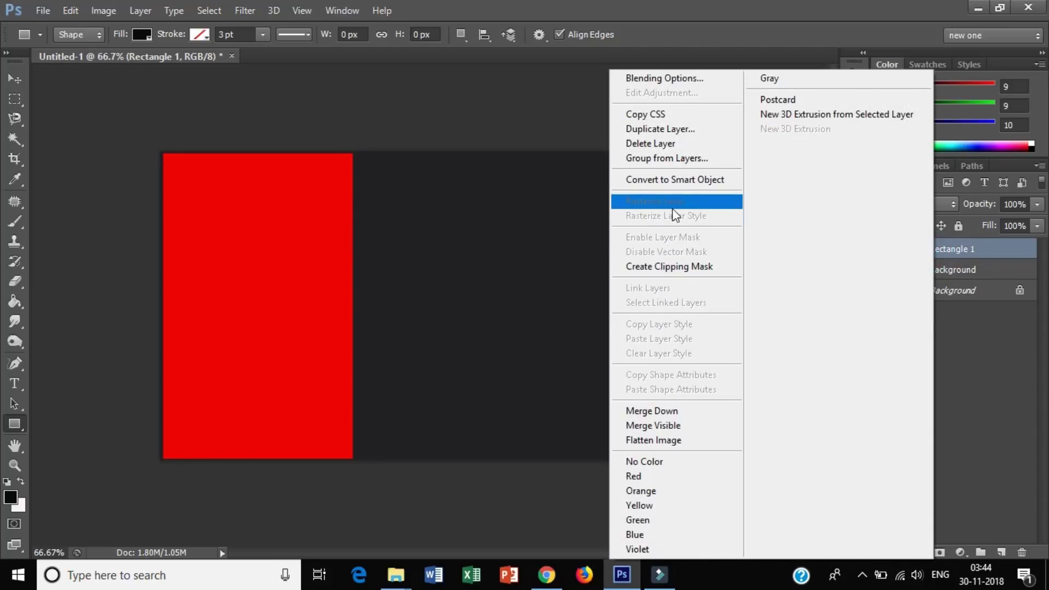
pyautogui.click(490, 148)
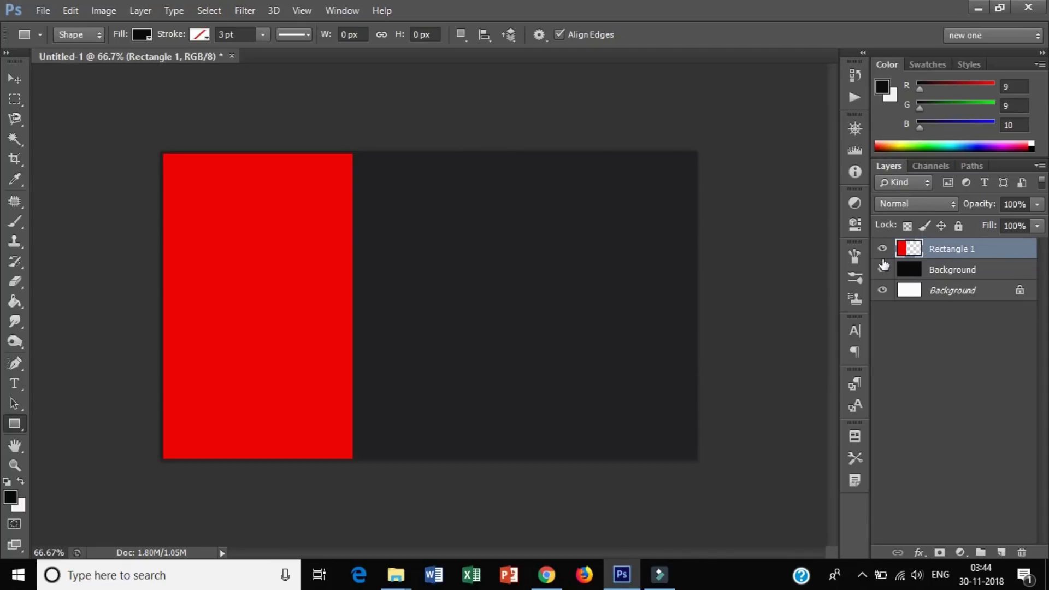
pyautogui.hotkey('ctrl', 't')
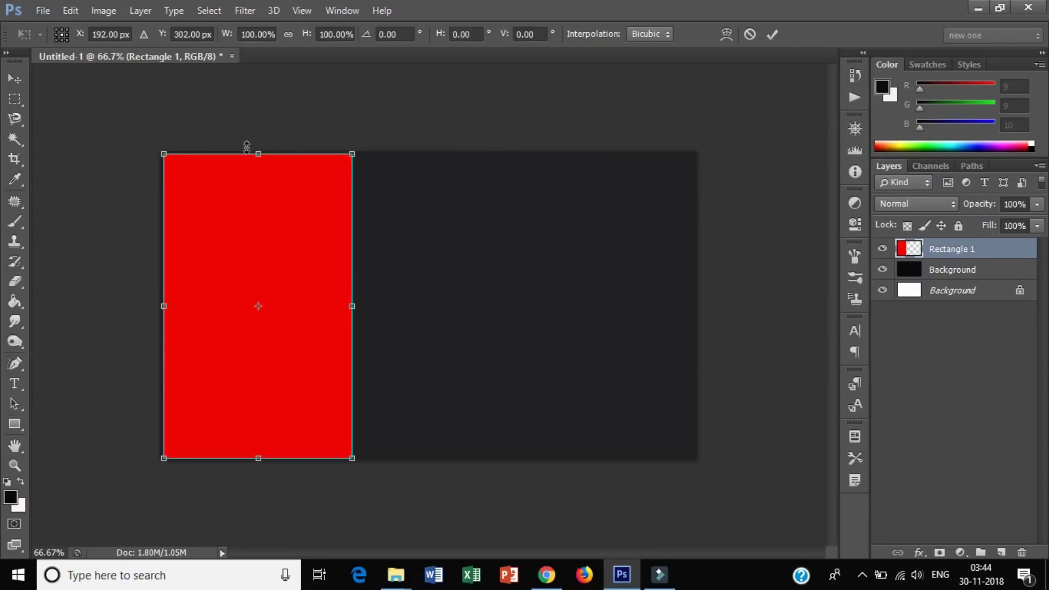
# Stretch the red rectangle's top, left and bottom edges out to the card edges
pyautogui.click(258, 151)
pyautogui.moveTo(258, 151); pyautogui.dragTo(258, 149)
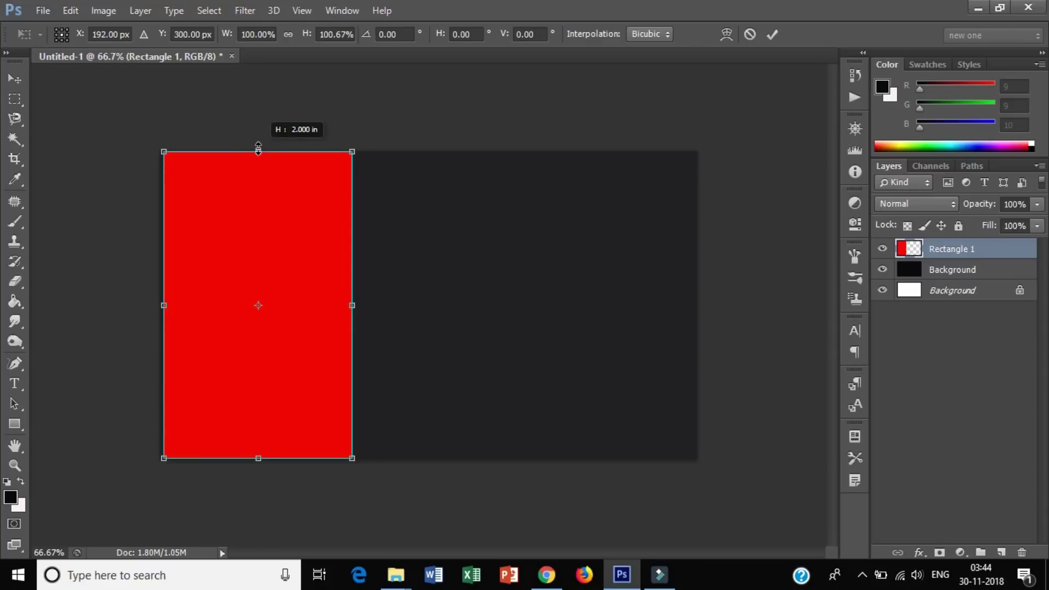
pyautogui.click(161, 306)
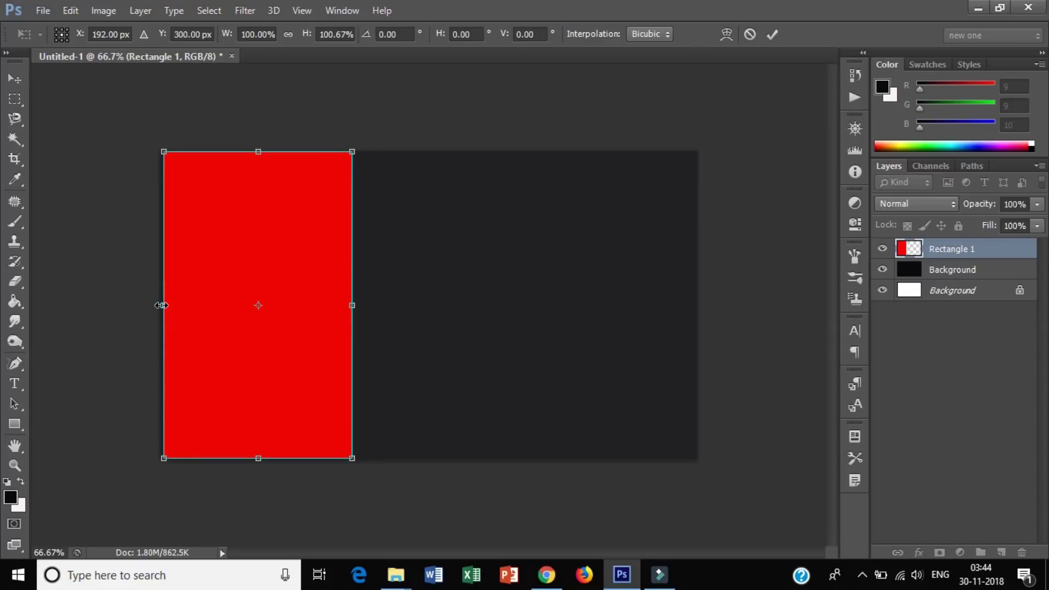
pyautogui.moveTo(162, 305); pyautogui.dragTo(157, 305)
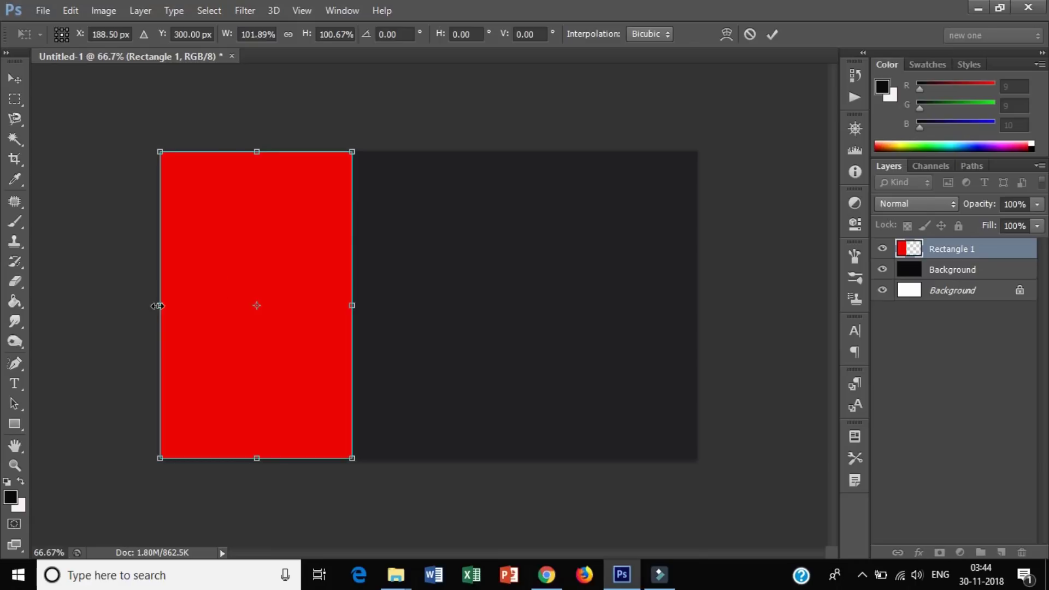
pyautogui.click(258, 460)
pyautogui.moveTo(259, 468); pyautogui.dragTo(264, 464)
pyautogui.click(773, 34)
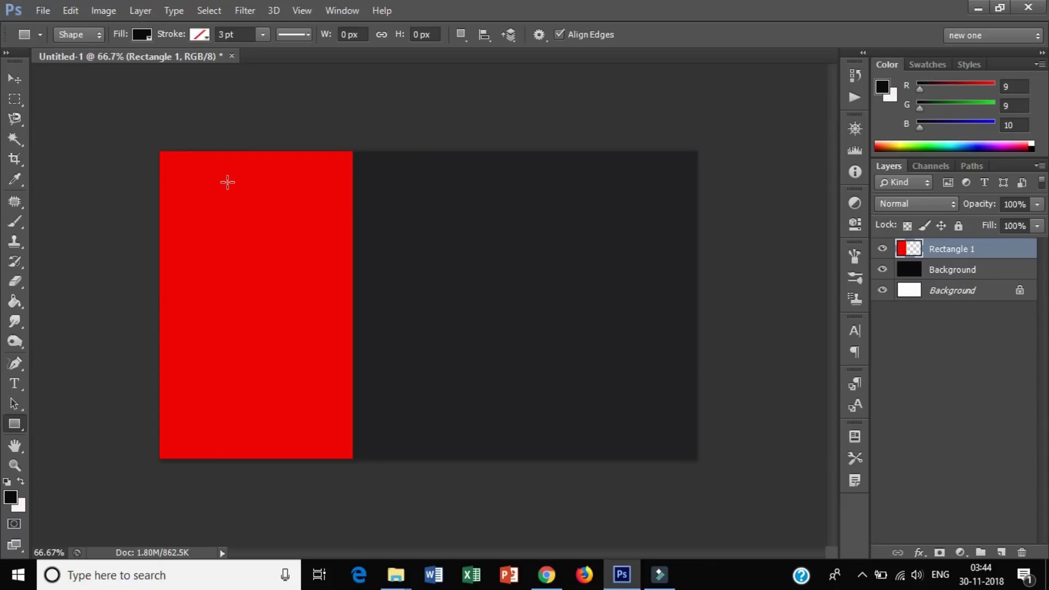
# Push the rectangle's top and bottom edges slightly further past the card
pyautogui.hotkey('ctrl', 't')
pyautogui.moveTo(255, 149); pyautogui.dragTo(257, 143)
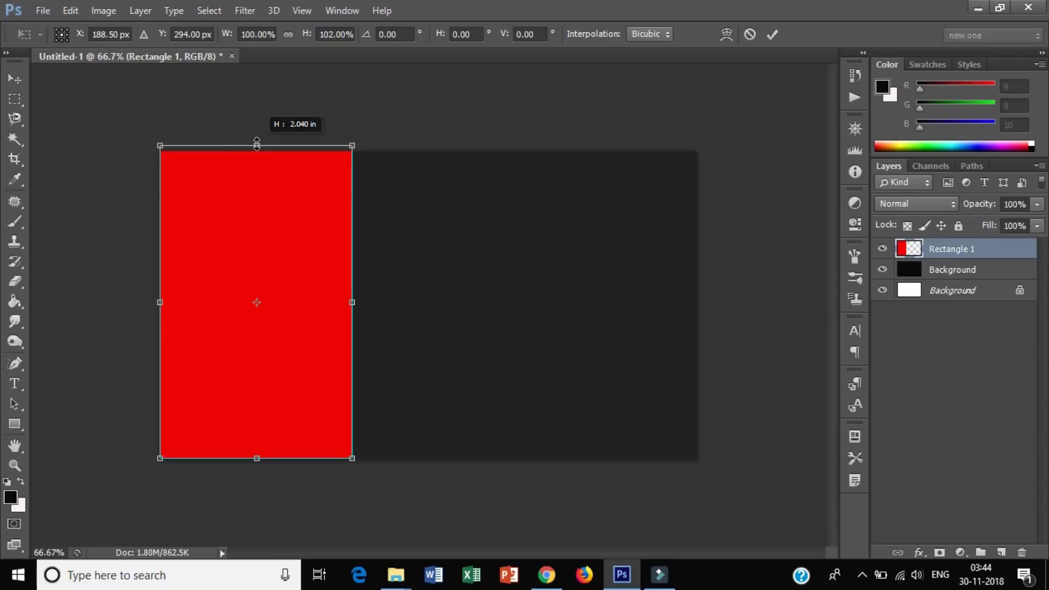
pyautogui.click(255, 457)
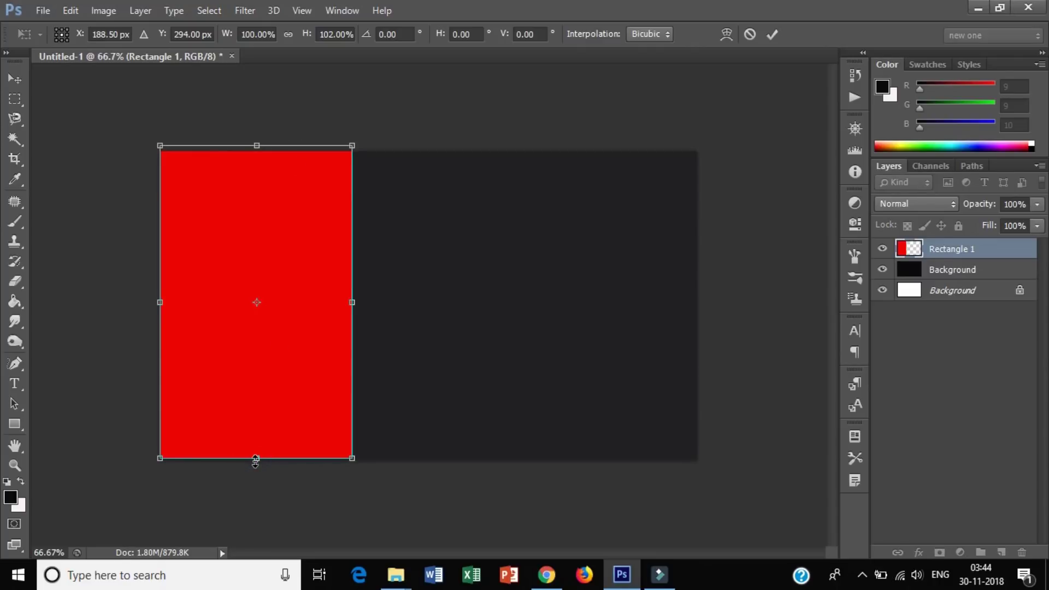
pyautogui.moveTo(256, 461); pyautogui.dragTo(255, 464)
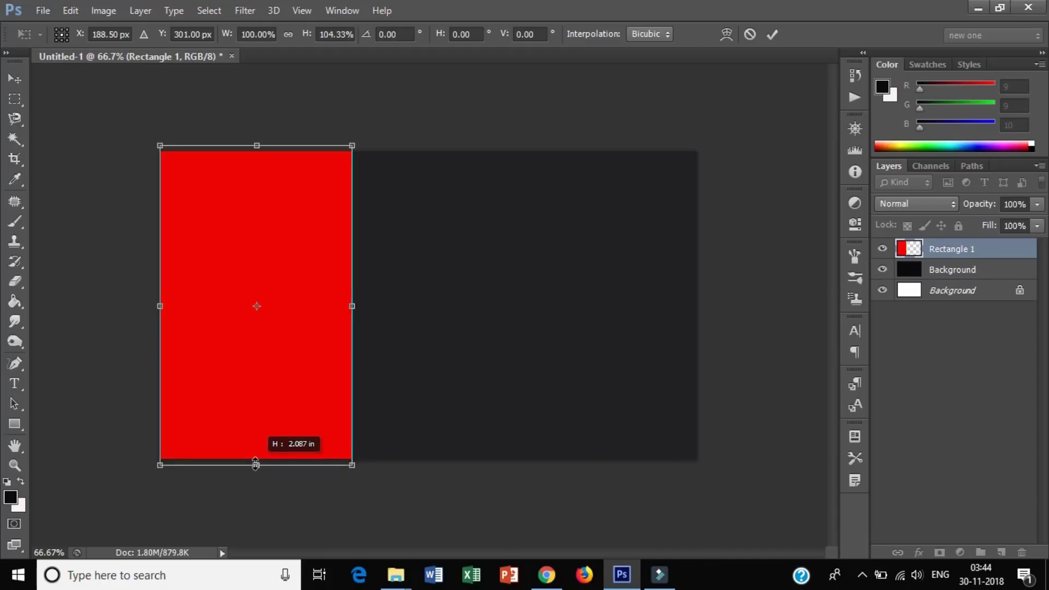
pyautogui.click(768, 33)
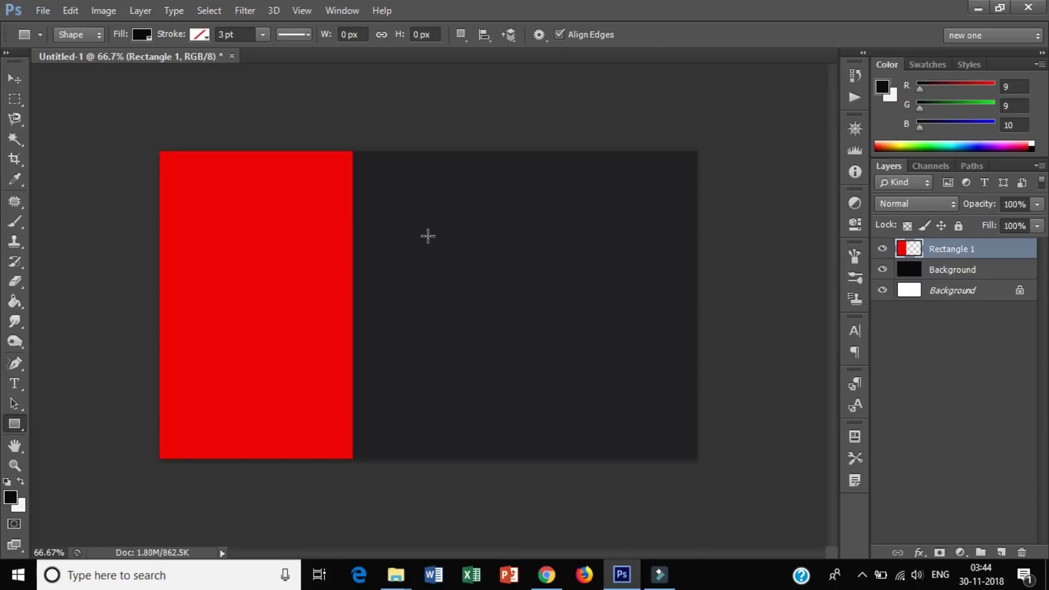
pyautogui.hotkey('ctrl', 't')
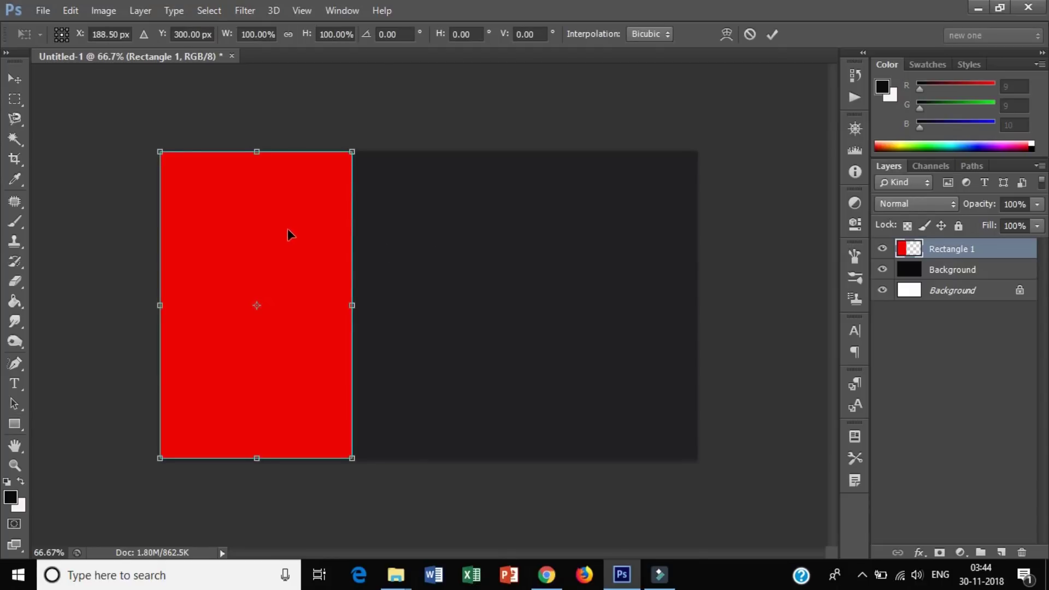
# Distort the red rectangle so its right edge slants in toward the bottom-left
pyautogui.rightClick(287, 239)
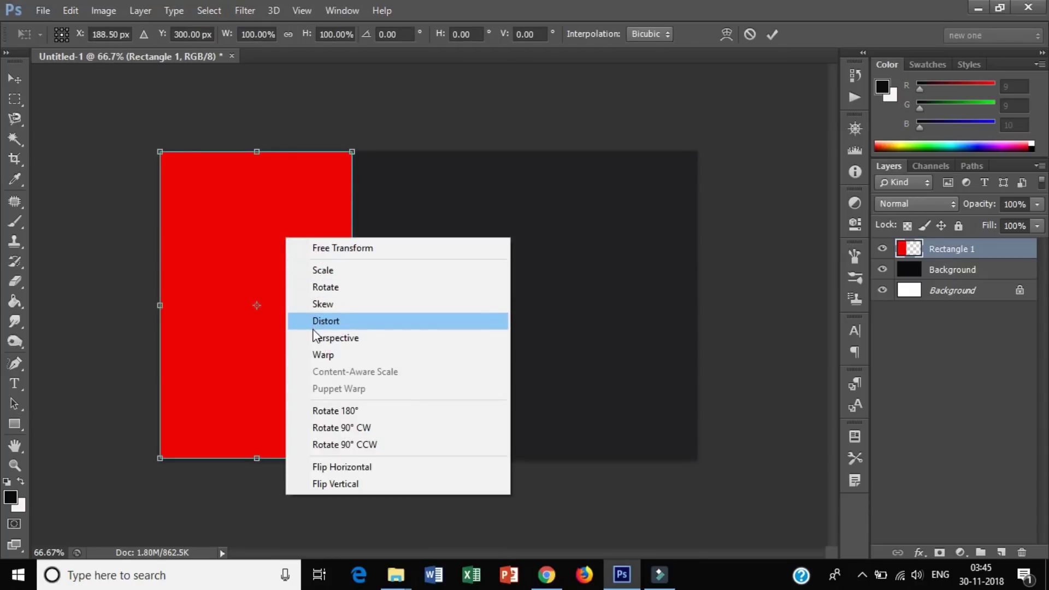
pyautogui.click(332, 322)
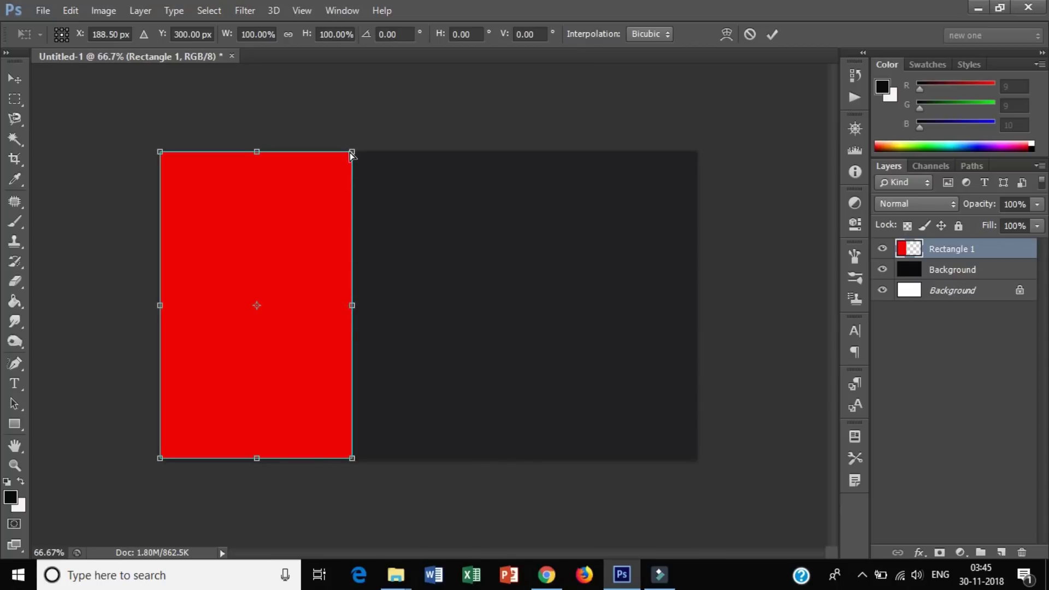
pyautogui.moveTo(353, 459); pyautogui.dragTo(274, 459)
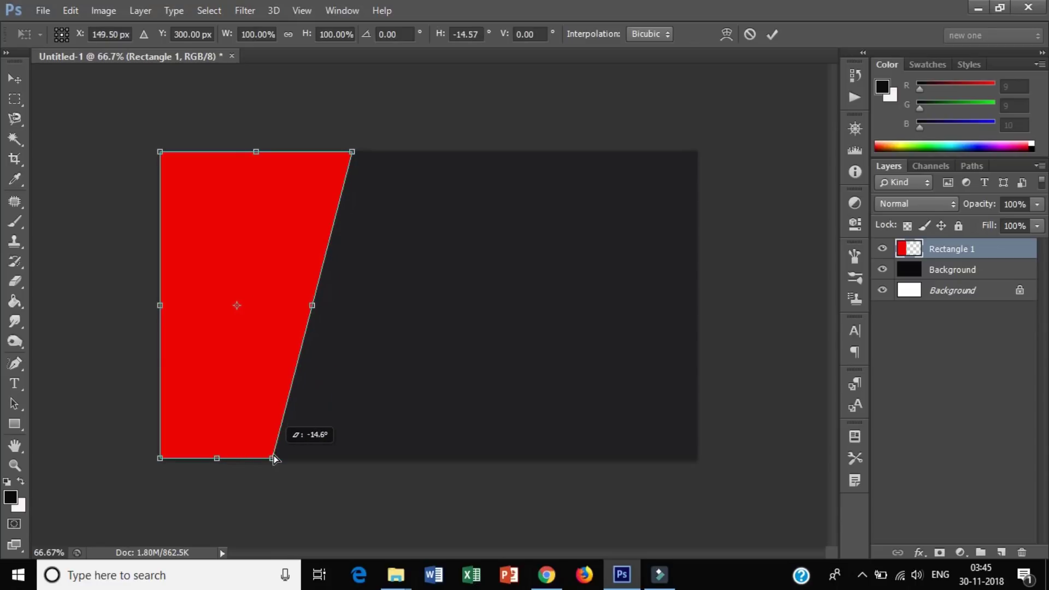
pyautogui.moveTo(275, 459); pyautogui.dragTo(263, 458)
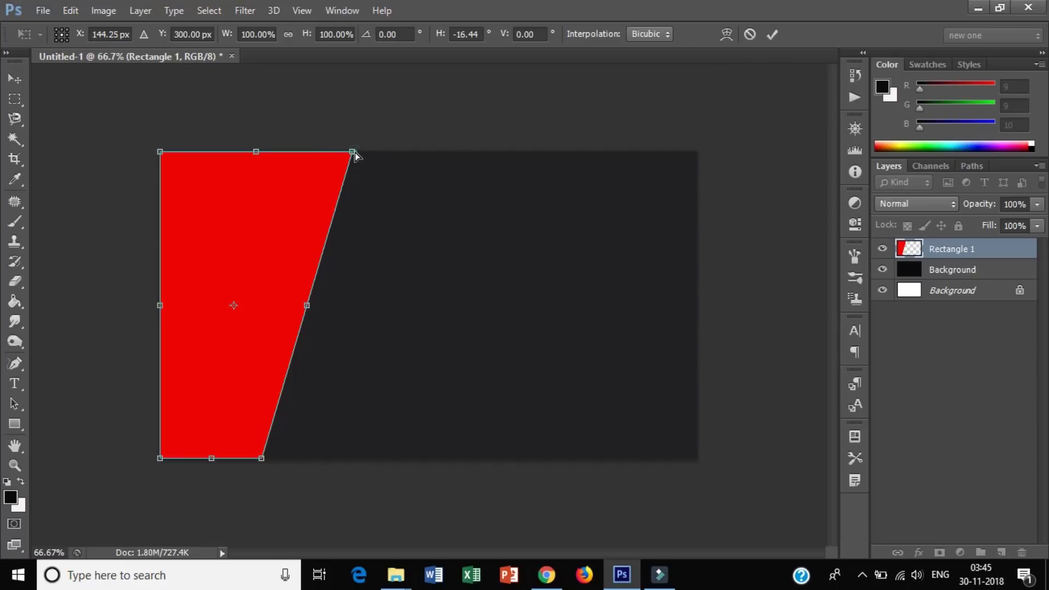
pyautogui.moveTo(356, 152); pyautogui.dragTo(367, 152)
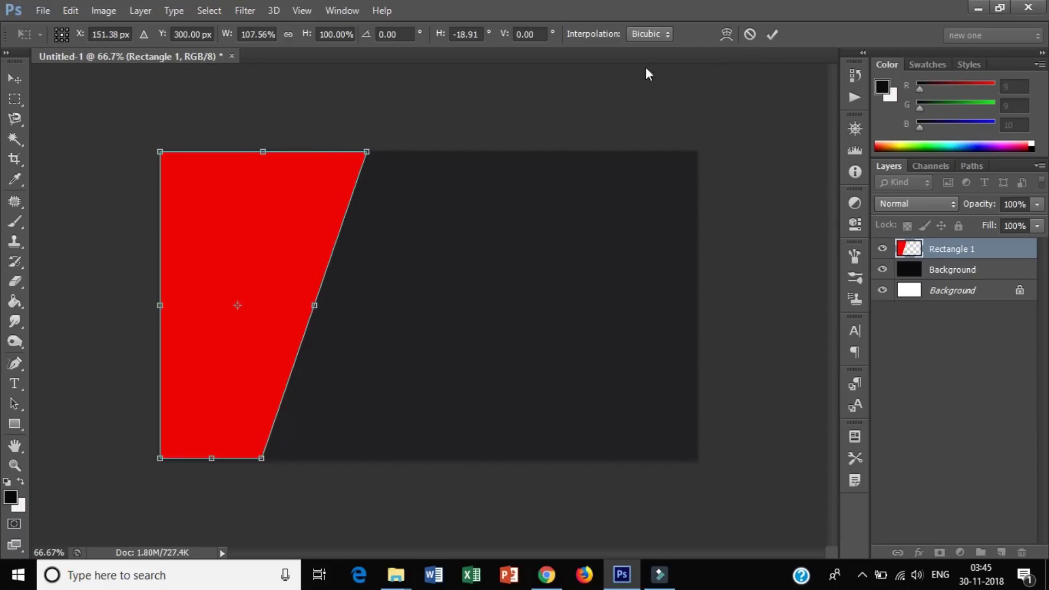
pyautogui.click(771, 34)
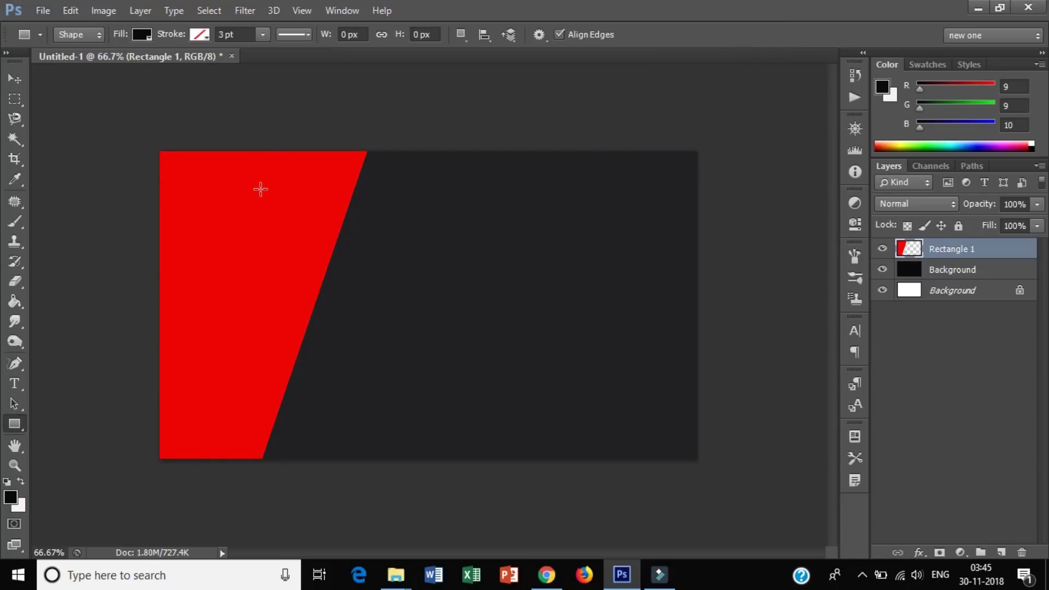
pyautogui.hotkey('ctrl', 't')
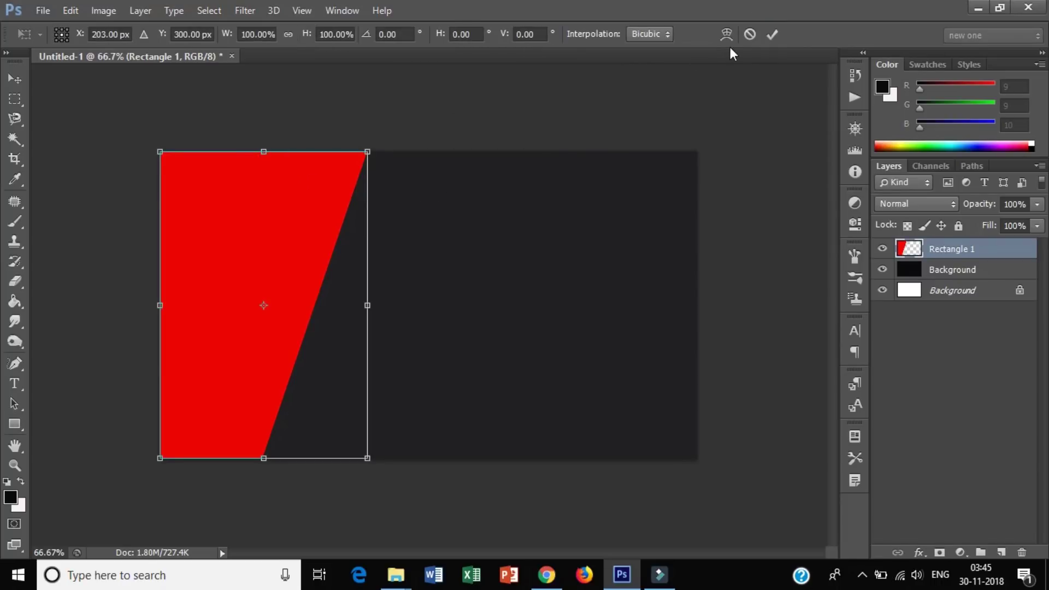
pyautogui.click(776, 35)
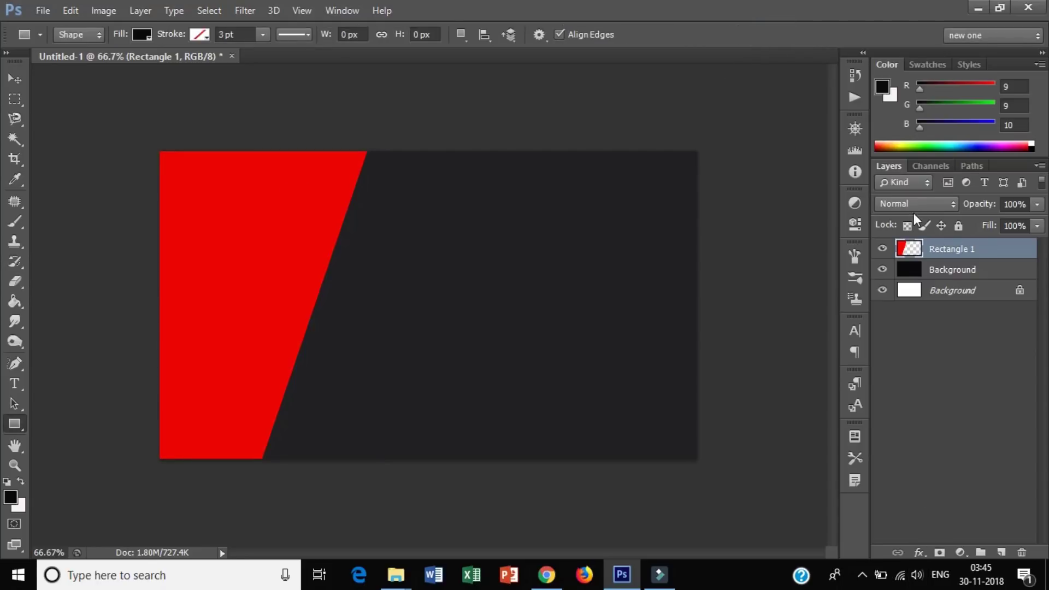
pyautogui.rightClick(962, 249)
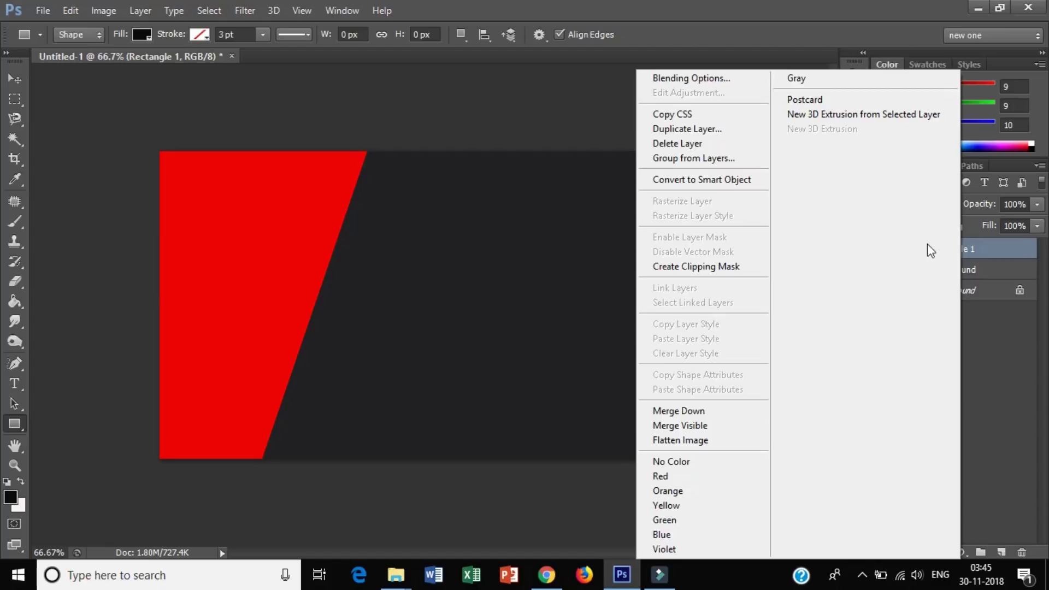
# Add a Drop Shadow to Rectangle 1 with about 22% spread and 52 px size
pyautogui.click(685, 79)
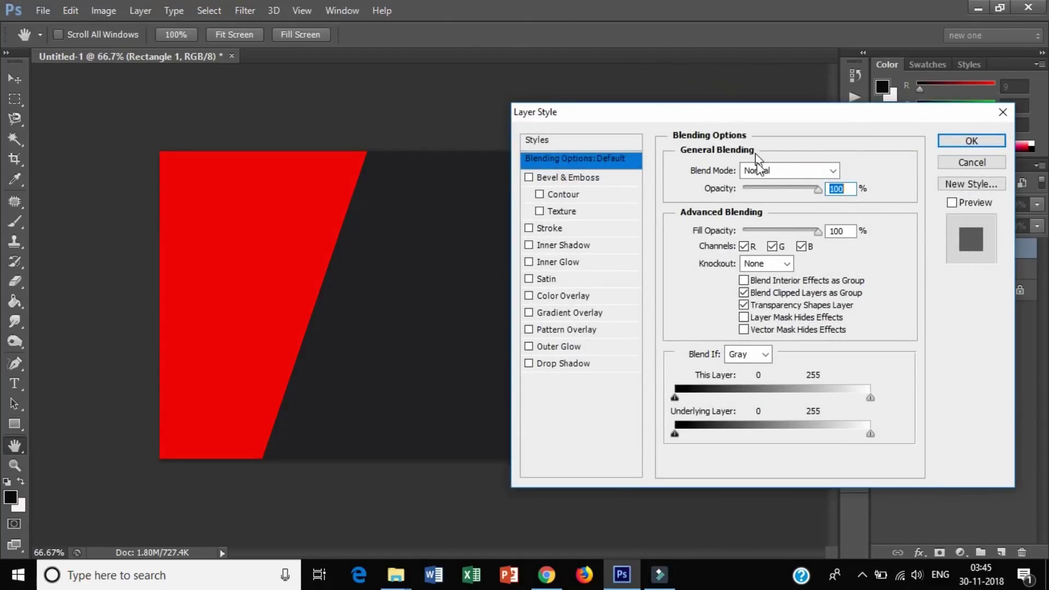
pyautogui.click(567, 368)
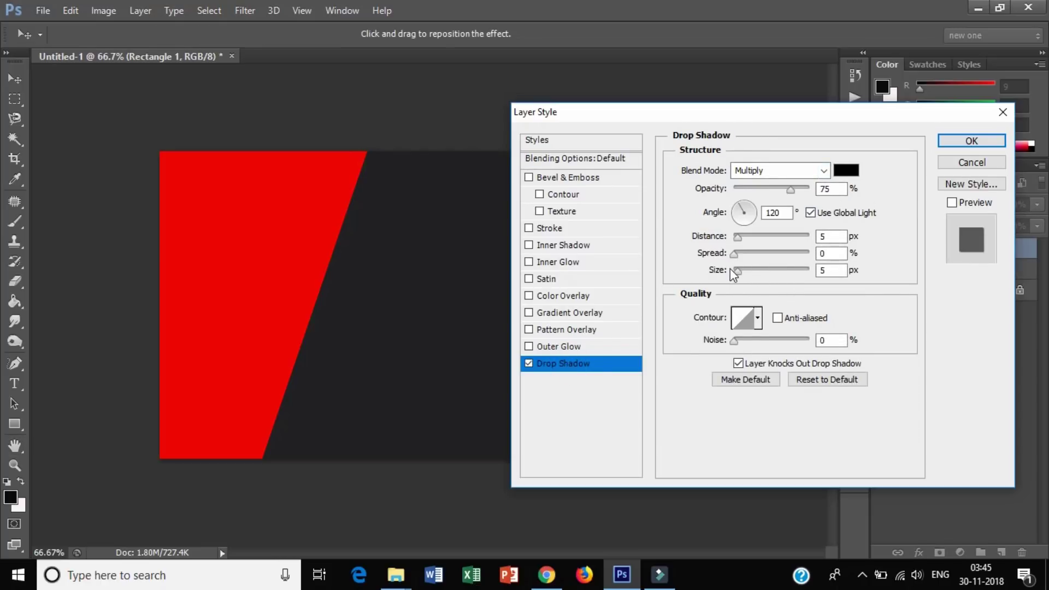
pyautogui.moveTo(734, 270)
pyautogui.mouseDown()
pyautogui.moveTo(766, 270)
pyautogui.moveTo(738, 254)
pyautogui.moveTo(767, 255)
pyautogui.mouseUp()
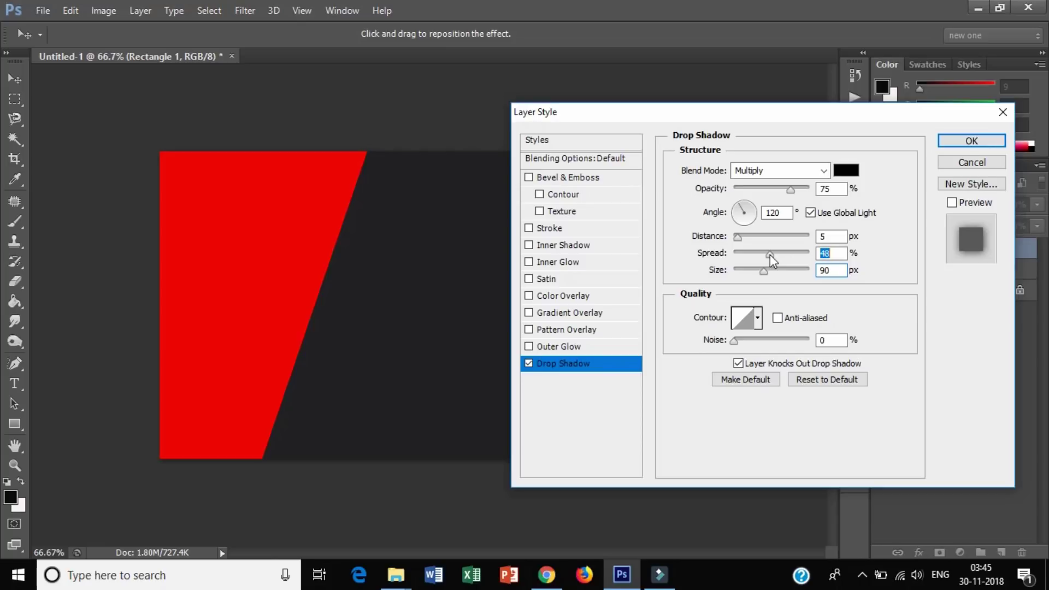
pyautogui.moveTo(770, 253)
pyautogui.mouseDown()
pyautogui.moveTo(743, 254)
pyautogui.moveTo(779, 253)
pyautogui.mouseUp()
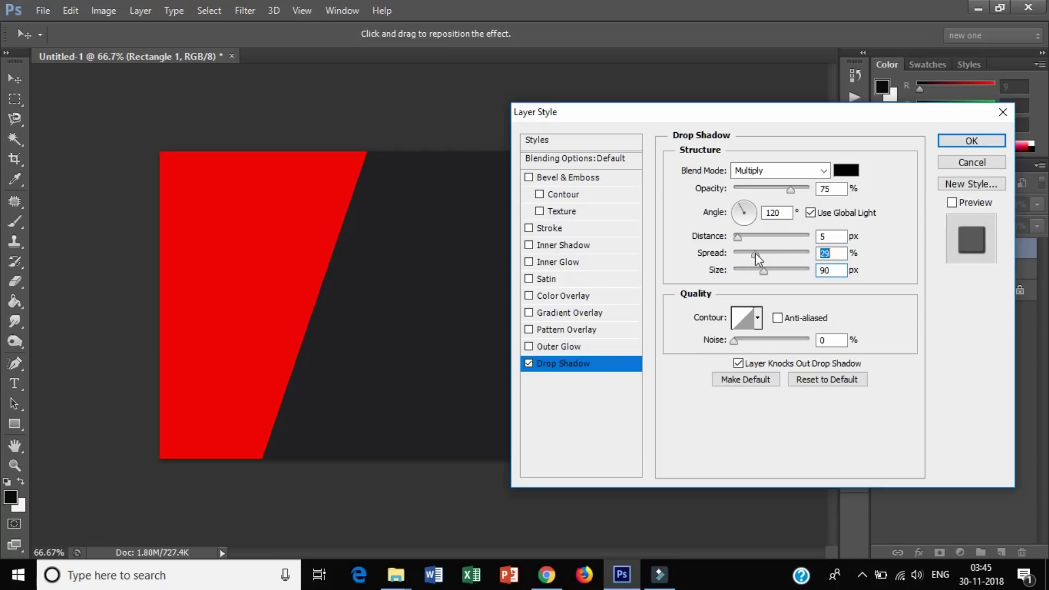
pyautogui.moveTo(756, 254); pyautogui.dragTo(752, 254)
pyautogui.moveTo(765, 272); pyautogui.dragTo(751, 271)
pyautogui.moveTo(777, 272); pyautogui.dragTo(752, 273)
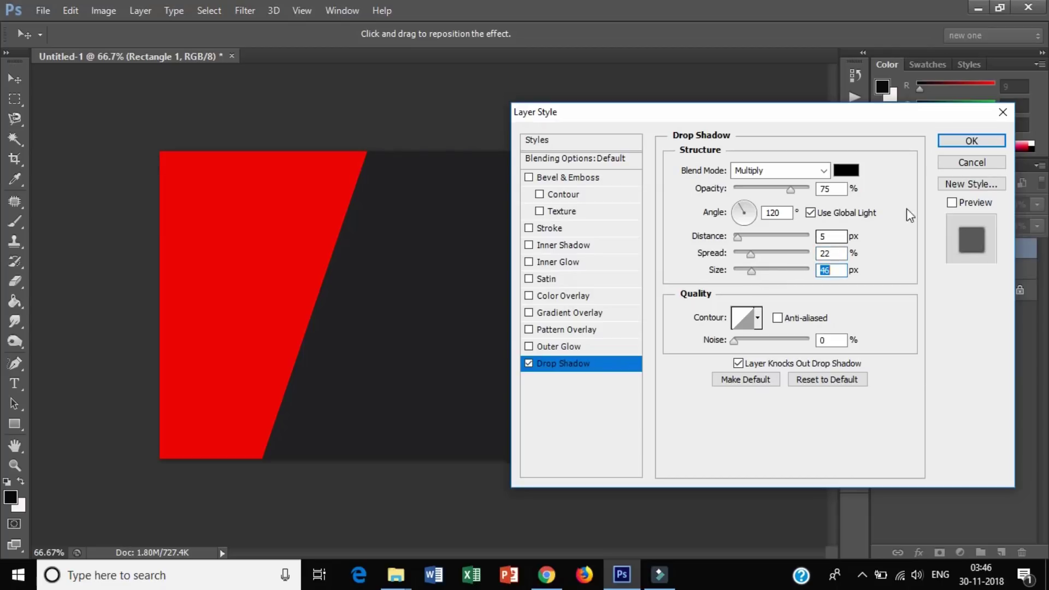
pyautogui.click(963, 143)
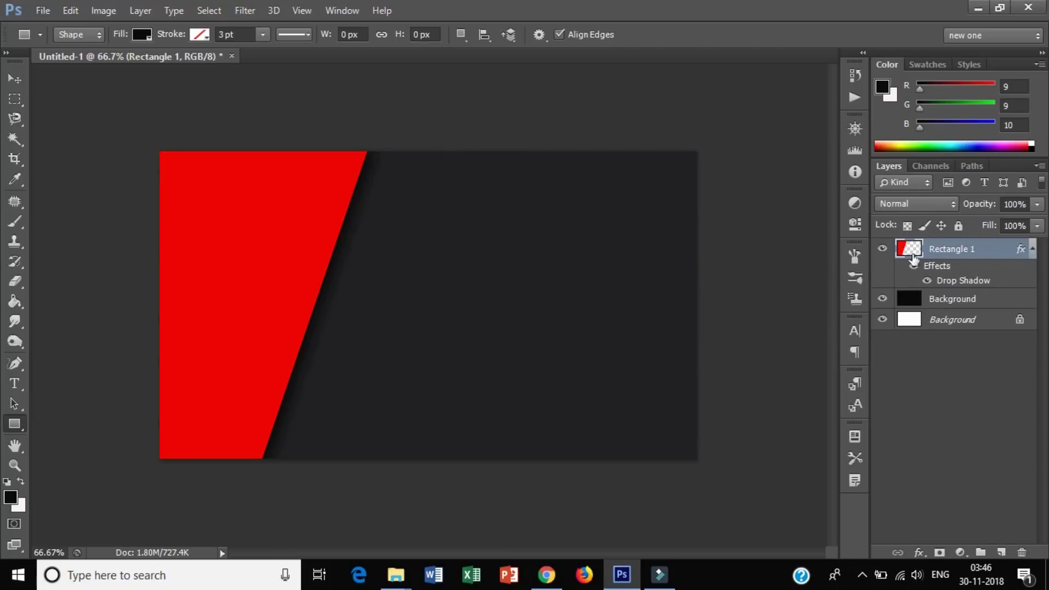
pyautogui.rightClick(961, 252)
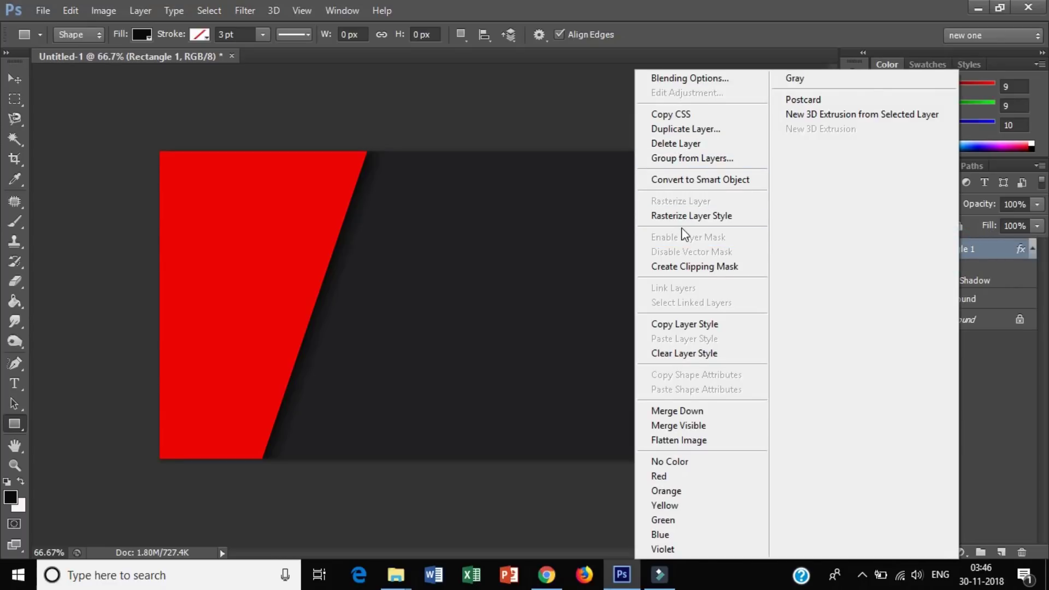
# Rasterize Rectangle 1's layer style, duplicate the layer, and select the lower copy
pyautogui.click(745, 217)
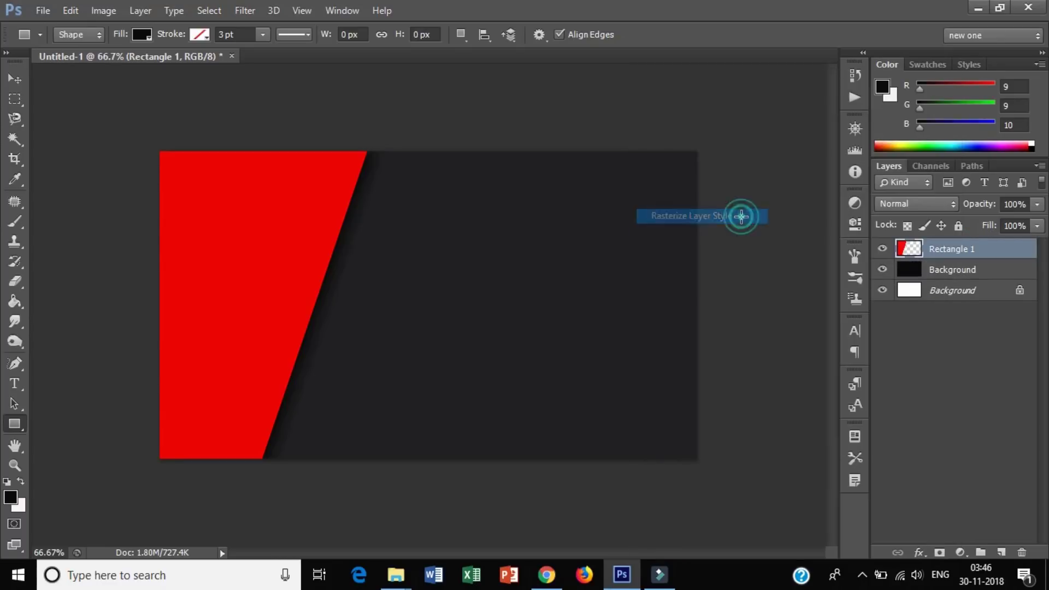
pyautogui.rightClick(932, 251)
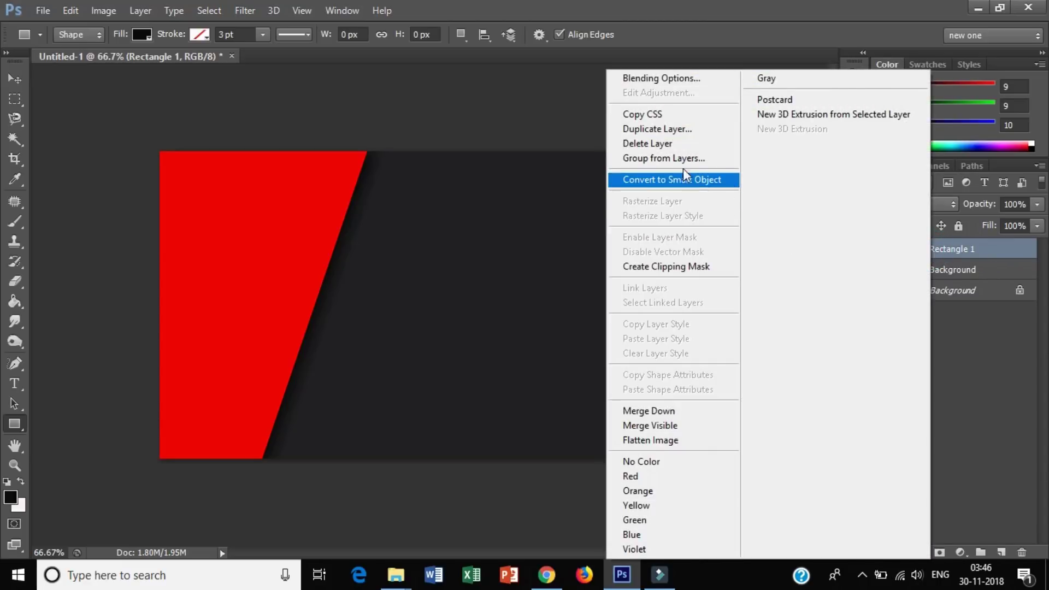
pyautogui.click(678, 129)
pyautogui.click(656, 178)
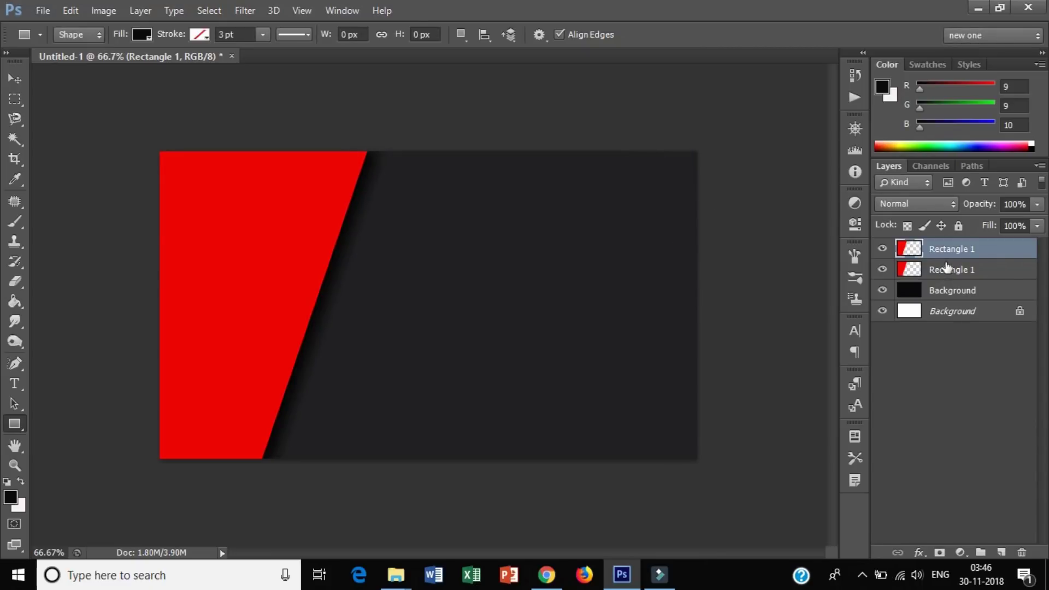
pyautogui.click(951, 269)
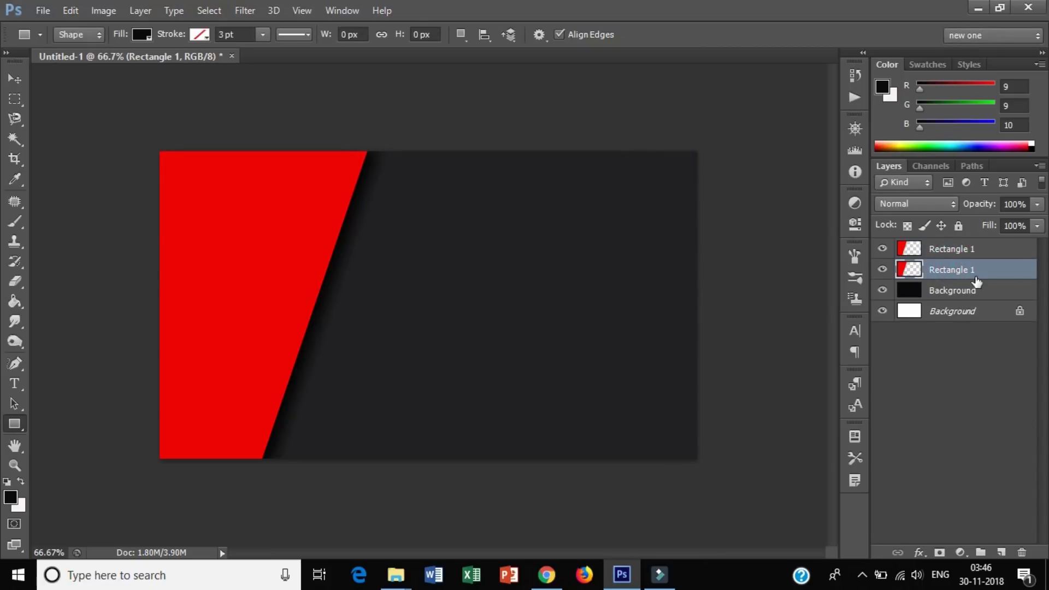
pyautogui.click(968, 274)
pyautogui.hotkey('ctrl', 't')
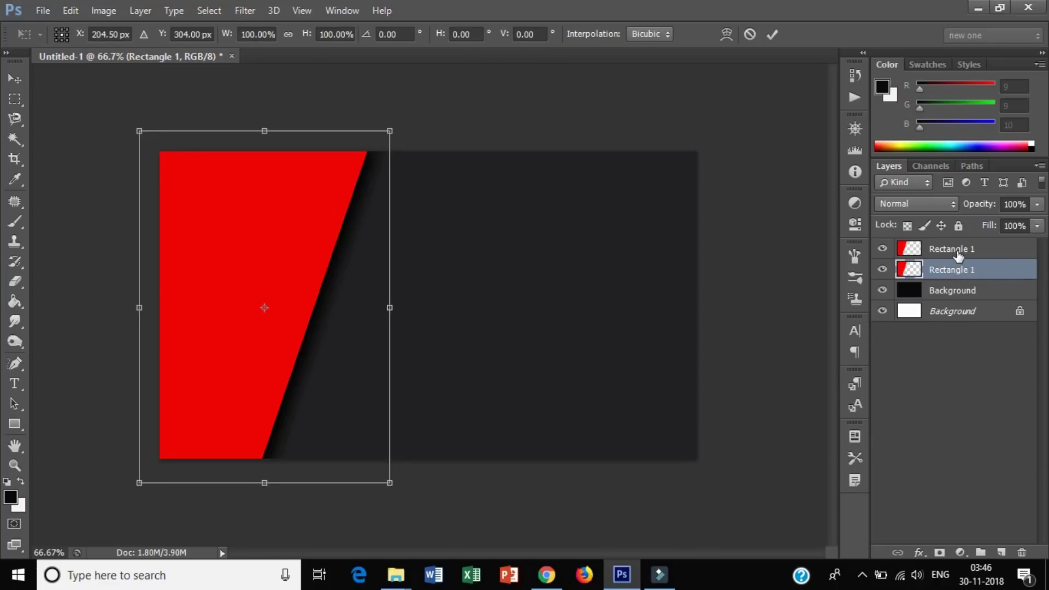
# Distort the lower copy by pulling its top-right corner right into a second fanned stripe
pyautogui.rightClick(266, 293)
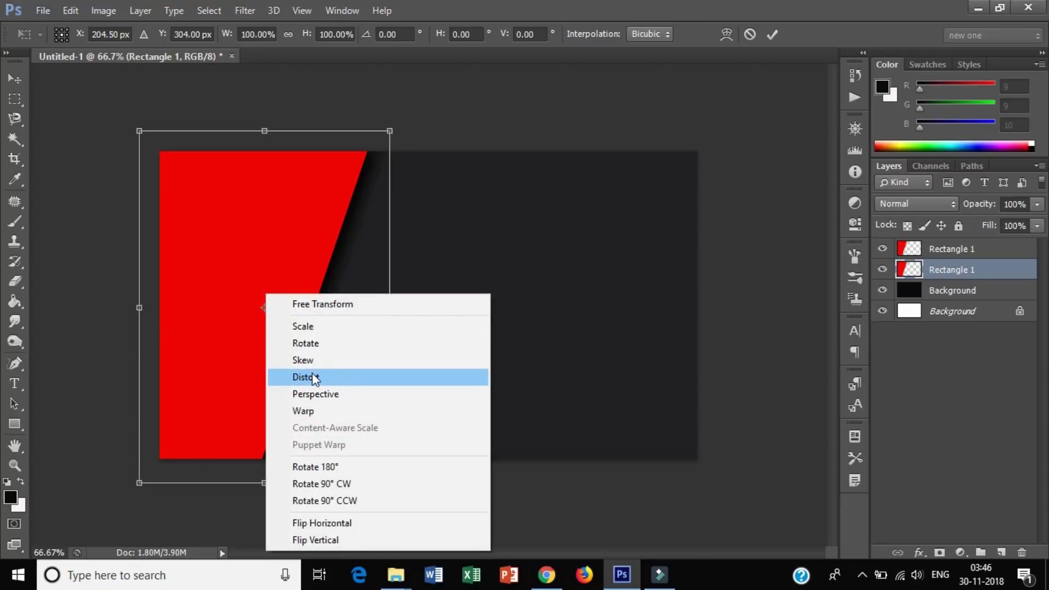
pyautogui.click(313, 378)
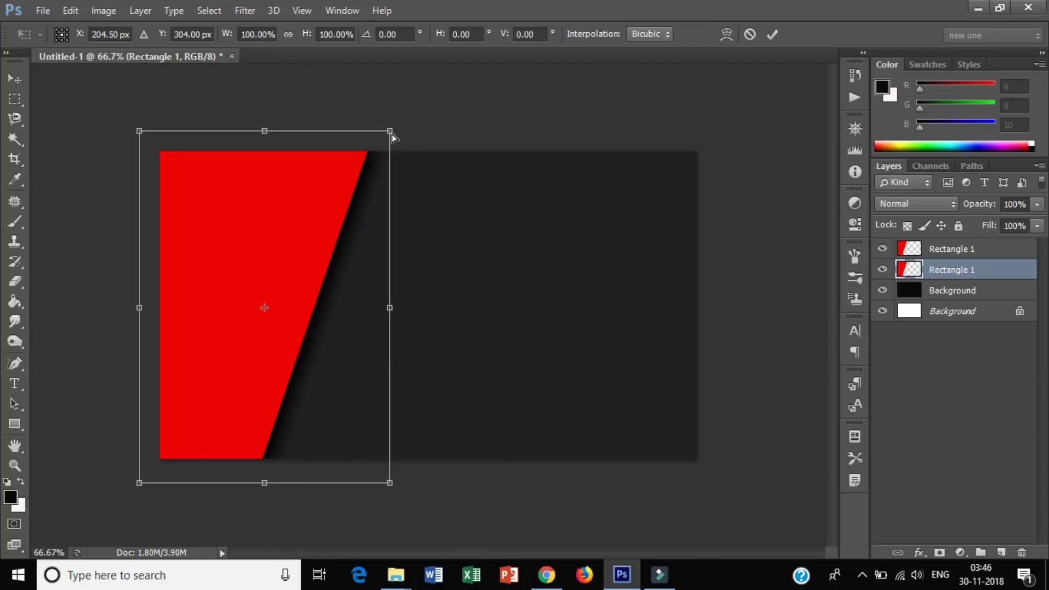
pyautogui.moveTo(392, 134)
pyautogui.mouseDown()
pyautogui.moveTo(459, 135)
pyautogui.moveTo(451, 129)
pyautogui.mouseUp()
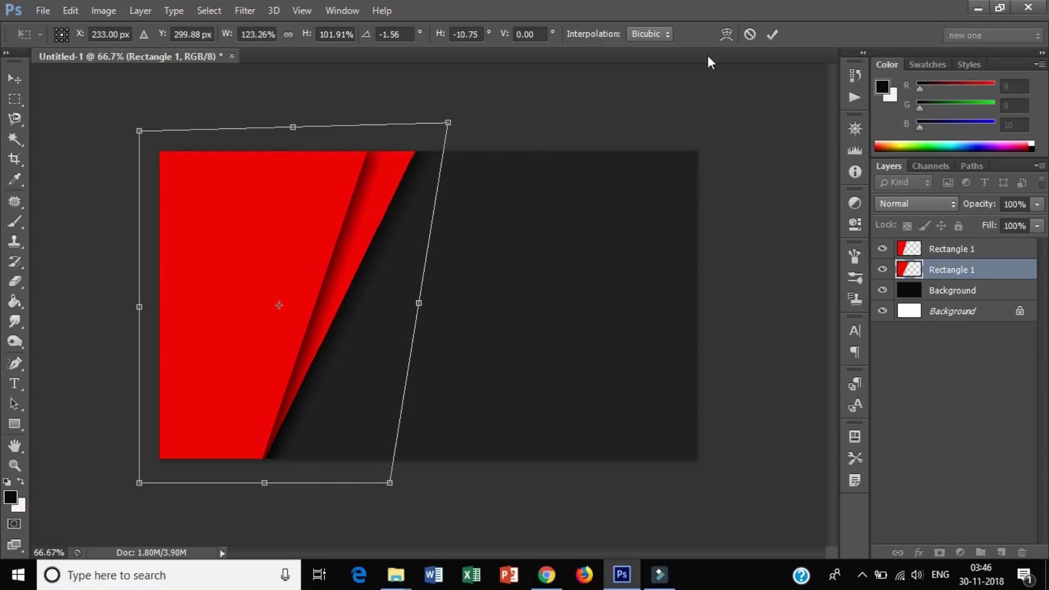
pyautogui.click(772, 35)
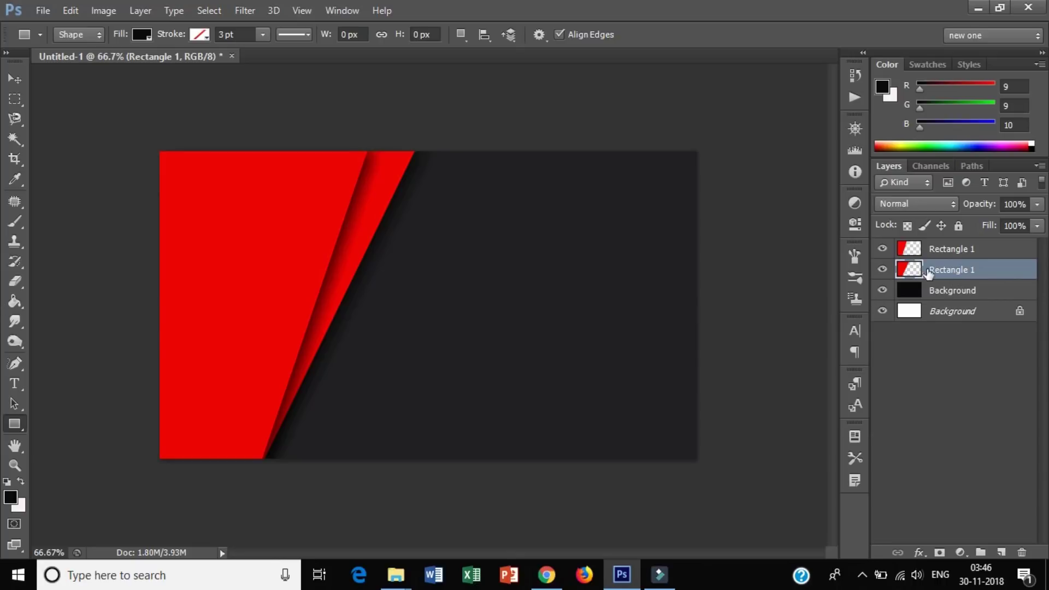
pyautogui.rightClick(944, 271)
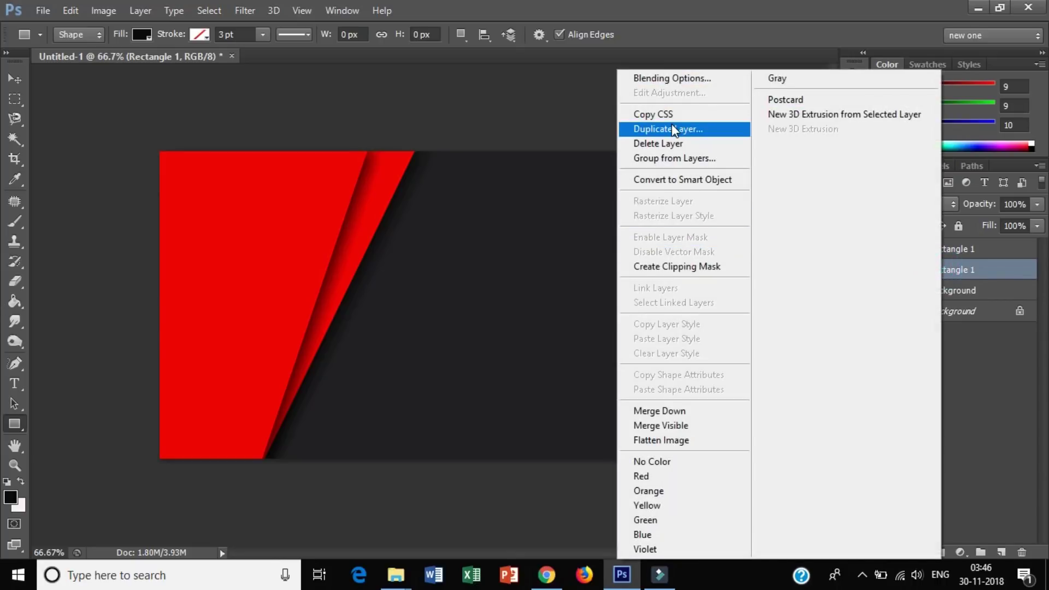
# Duplicate the stripe layer and select the lower copy for transforming
pyautogui.click(668, 130)
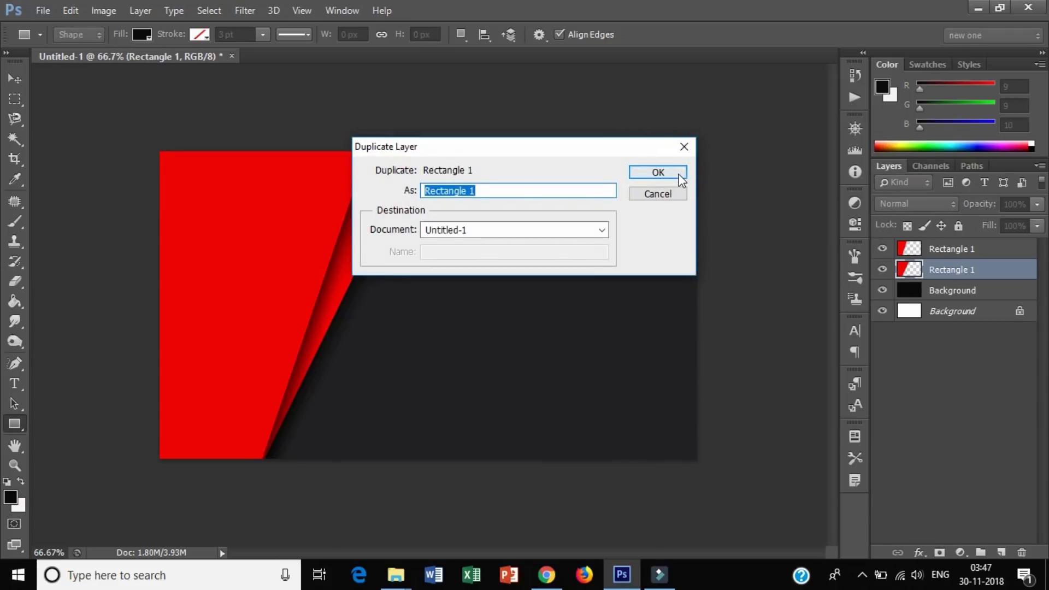
pyautogui.click(681, 176)
pyautogui.click(950, 293)
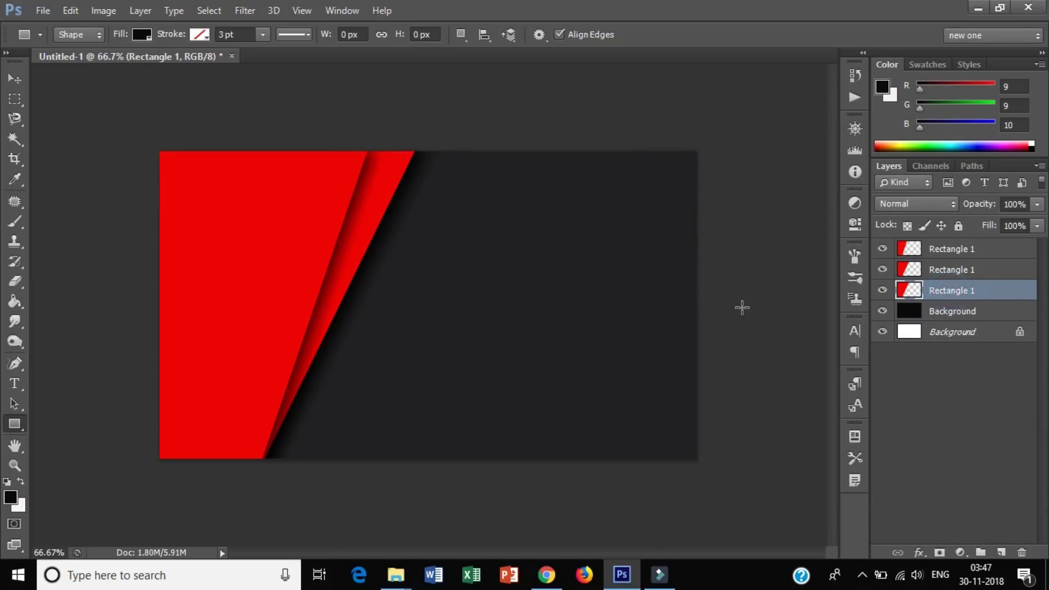
pyautogui.hotkey('ctrl', 't')
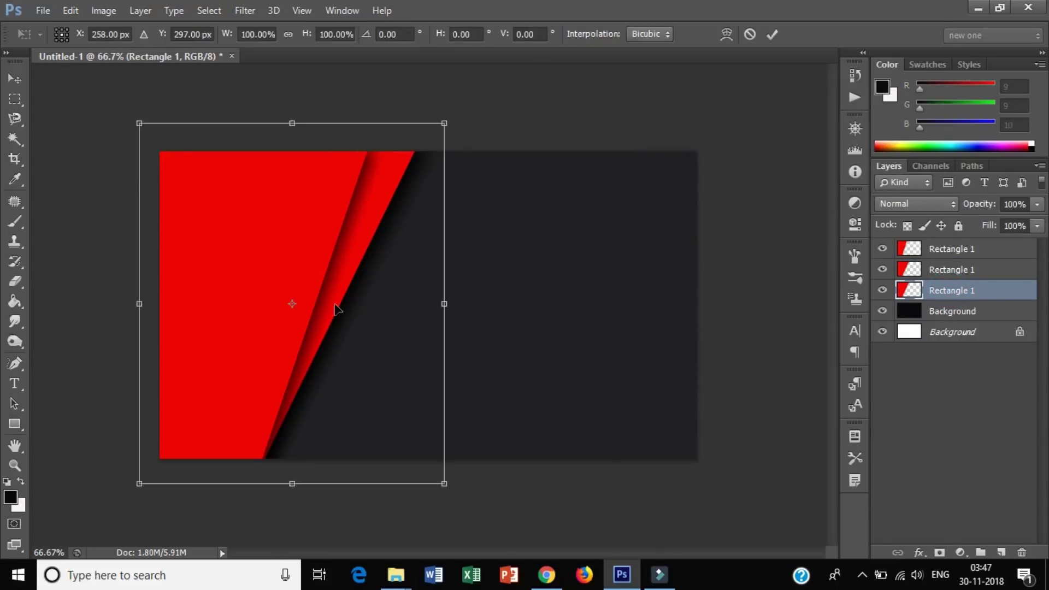
# Distort the copy, moving its top corners right and up to fan a third stripe
pyautogui.rightClick(340, 301)
pyautogui.click(394, 385)
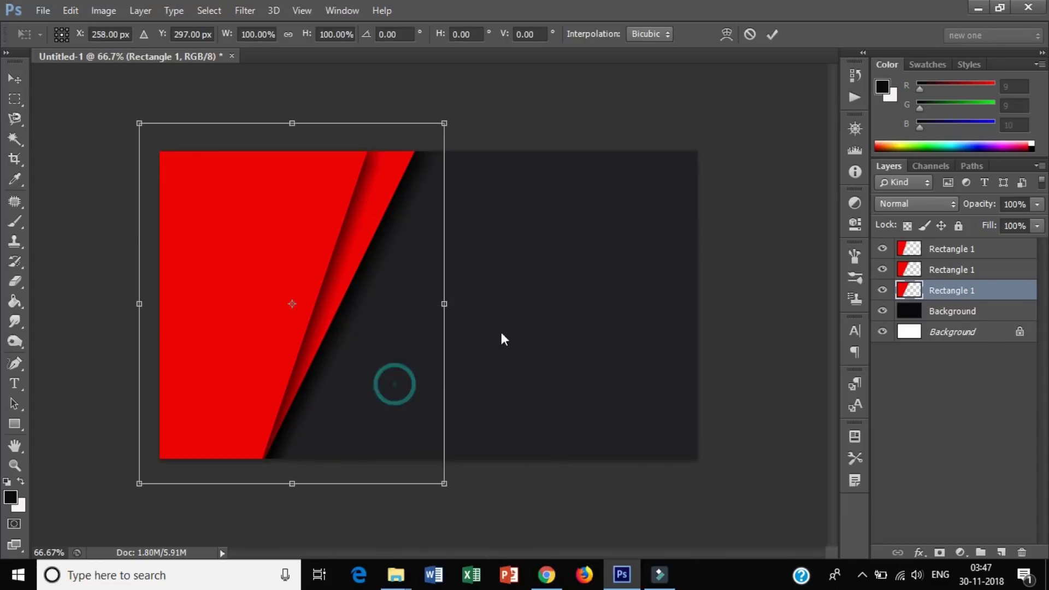
pyautogui.moveTo(444, 124); pyautogui.dragTo(491, 127)
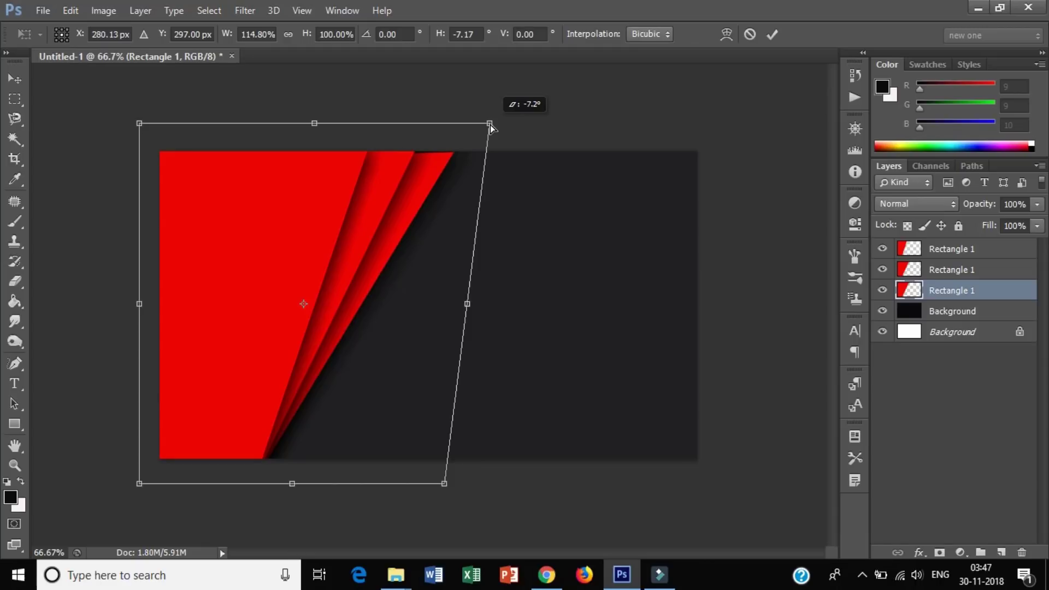
pyautogui.moveTo(491, 127); pyautogui.dragTo(477, 124)
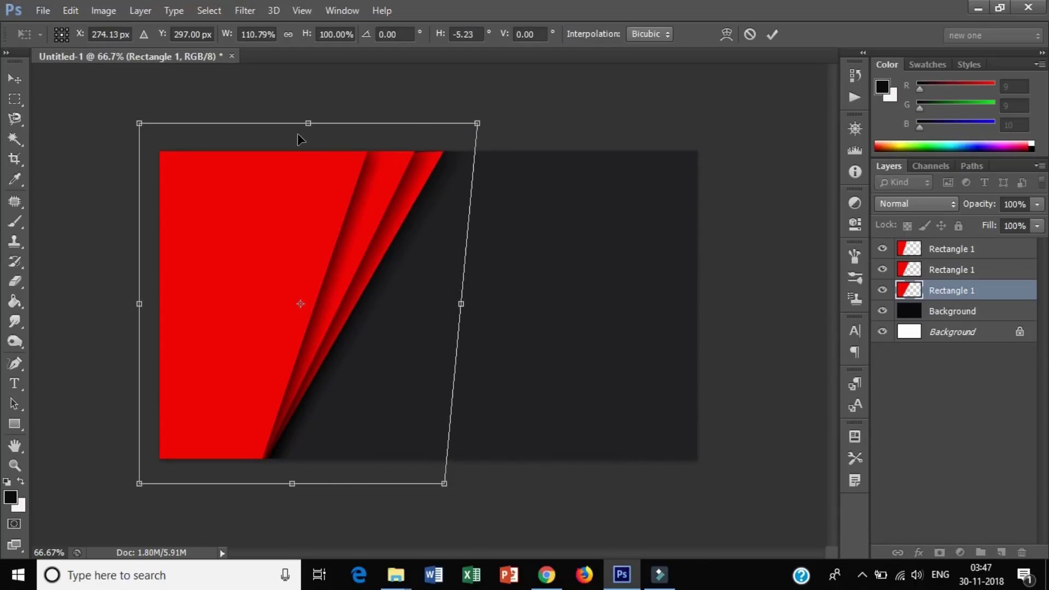
pyautogui.click(308, 125)
pyautogui.moveTo(310, 124); pyautogui.dragTo(311, 116)
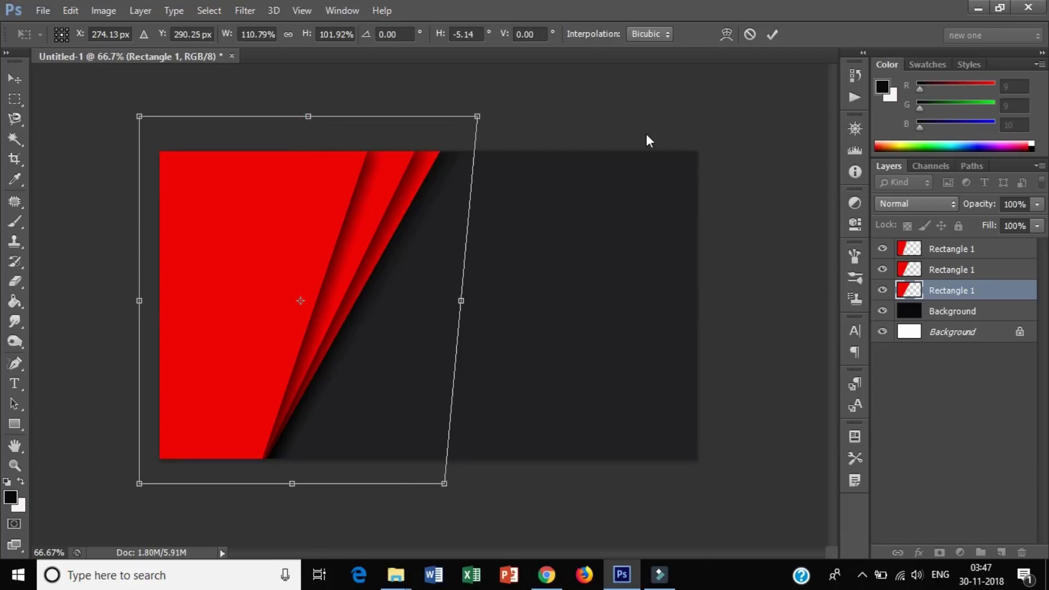
pyautogui.click(766, 34)
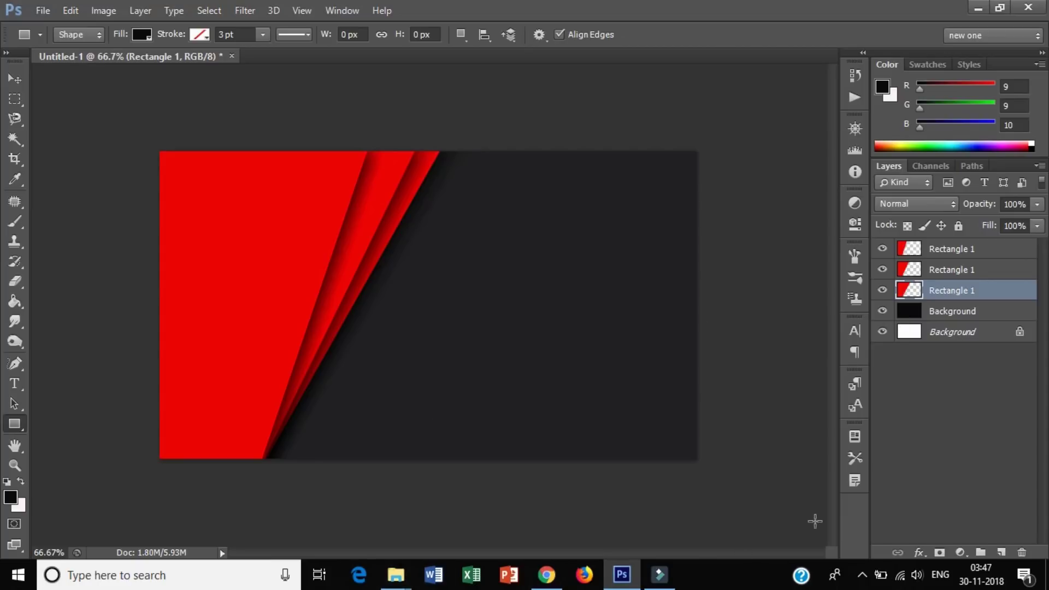
pyautogui.click(970, 250)
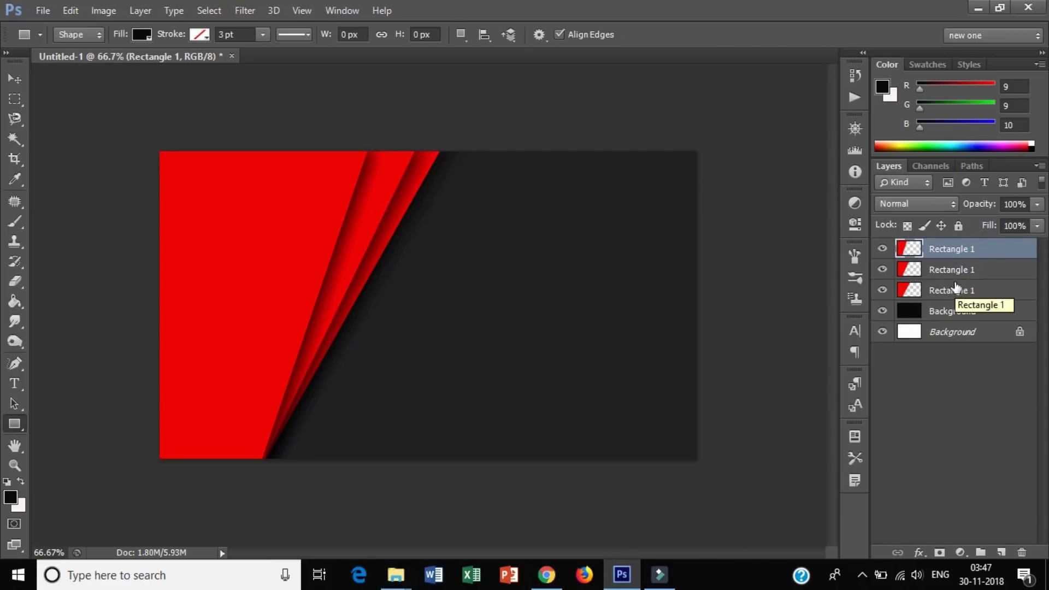
# Merge the three red stripe layers into one Rectangle 1 layer and check its visibility
pyautogui.keyDown('shift'); pyautogui.click(969, 270); pyautogui.keyUp('shift')
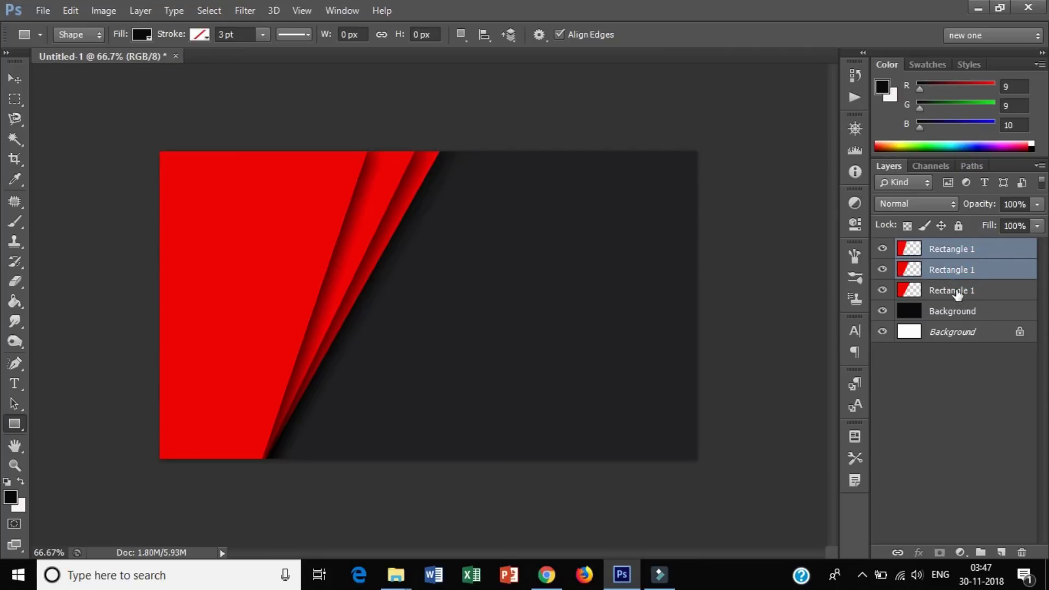
pyautogui.keyDown('shift'); pyautogui.click(958, 294); pyautogui.keyUp('shift')
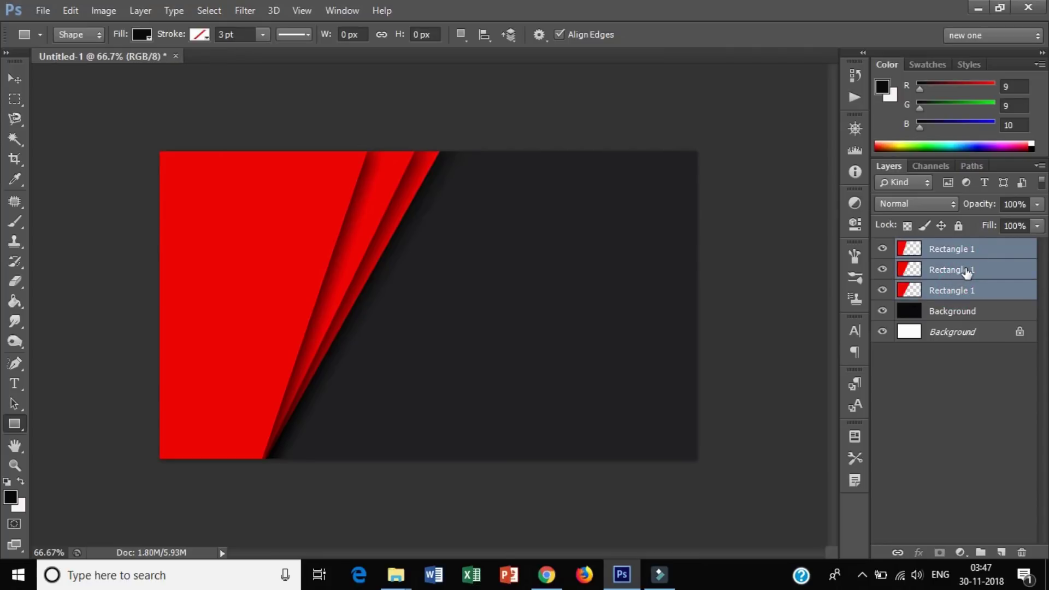
pyautogui.rightClick(968, 272)
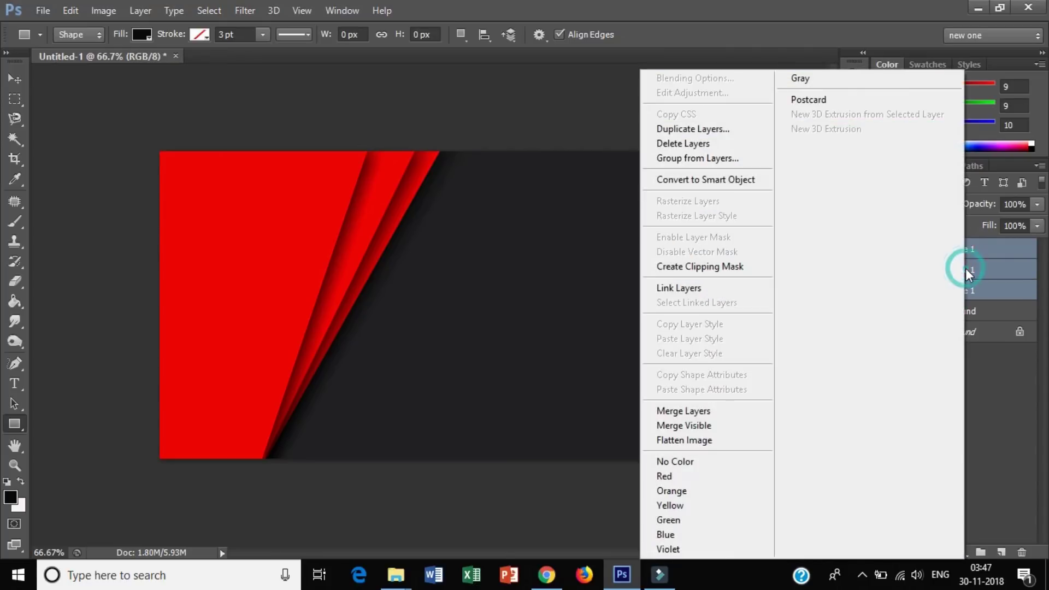
pyautogui.click(683, 411)
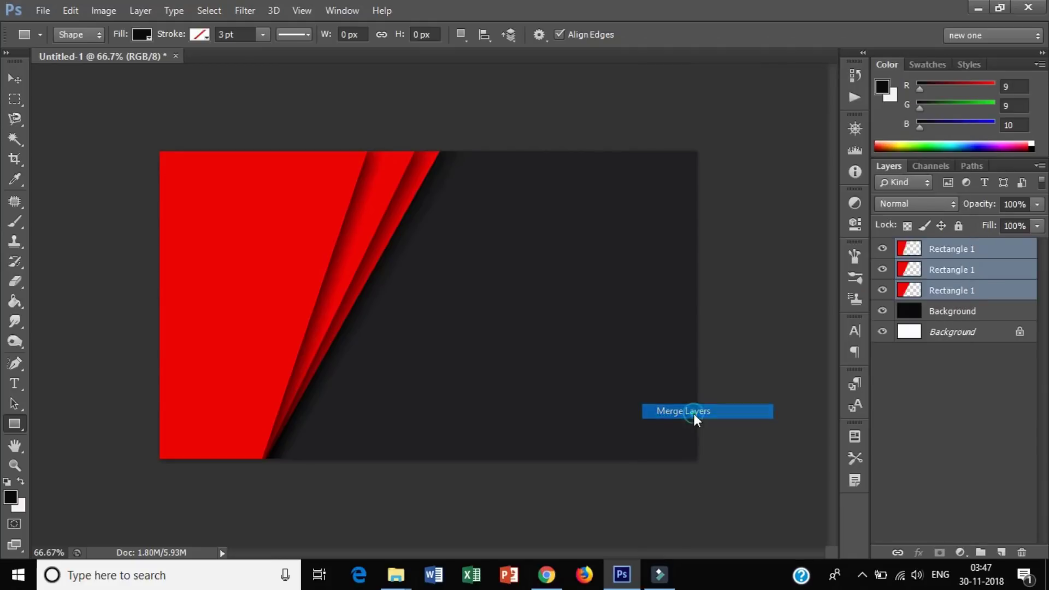
pyautogui.click(883, 248)
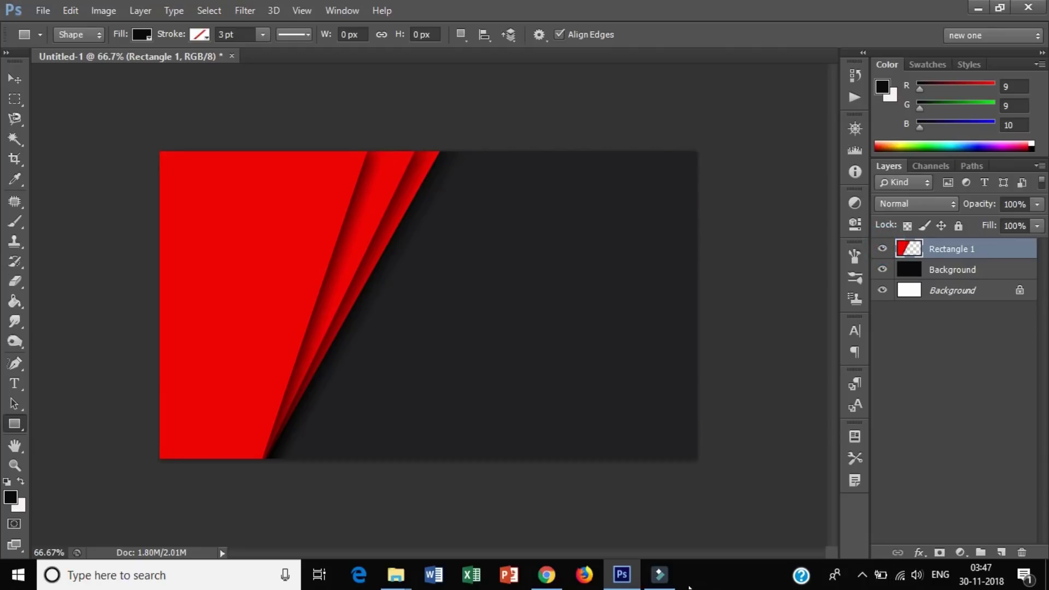
# Show the desktop and drag the psart image onto Photoshop's taskbar button
pyautogui.rightClick(718, 586)
pyautogui.click(778, 480)
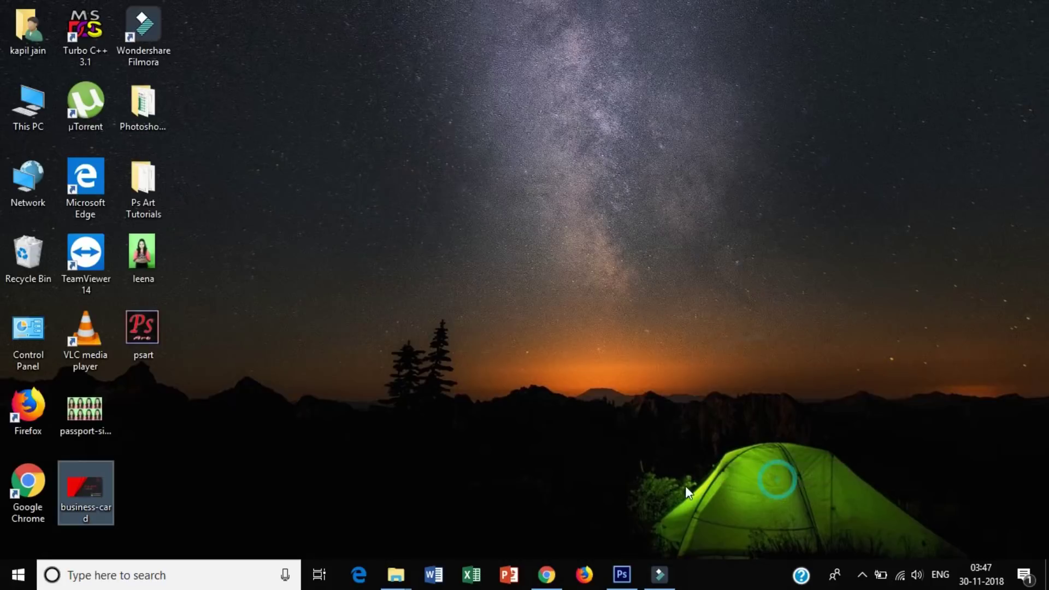
pyautogui.moveTo(150, 336); pyautogui.dragTo(637, 585)
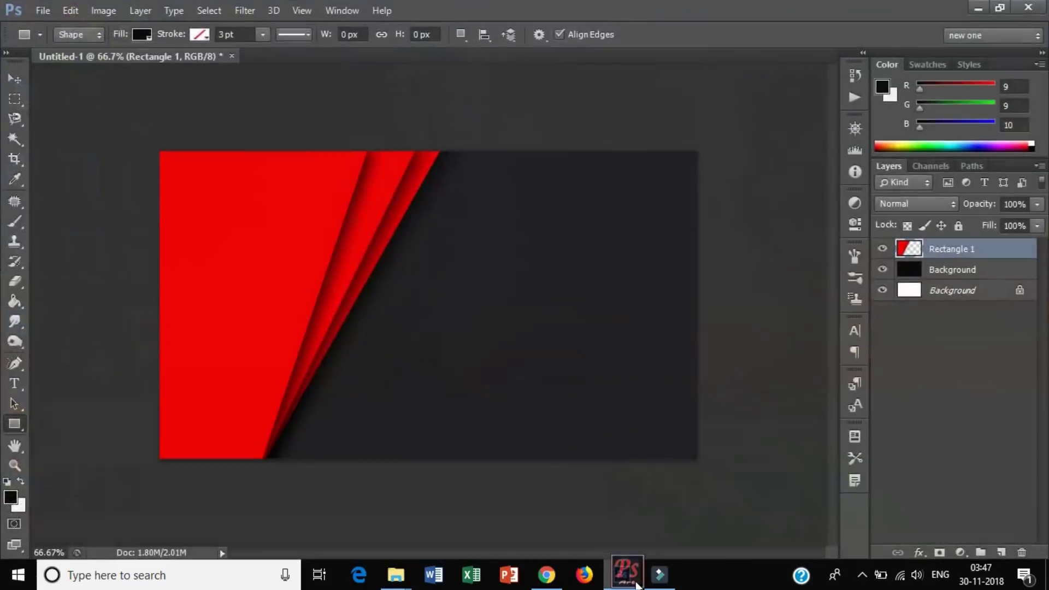
# Drop the psart logo onto the card, shrink it to 5.6%, and fit it top-right
pyautogui.moveTo(637, 585); pyautogui.dragTo(481, 297)
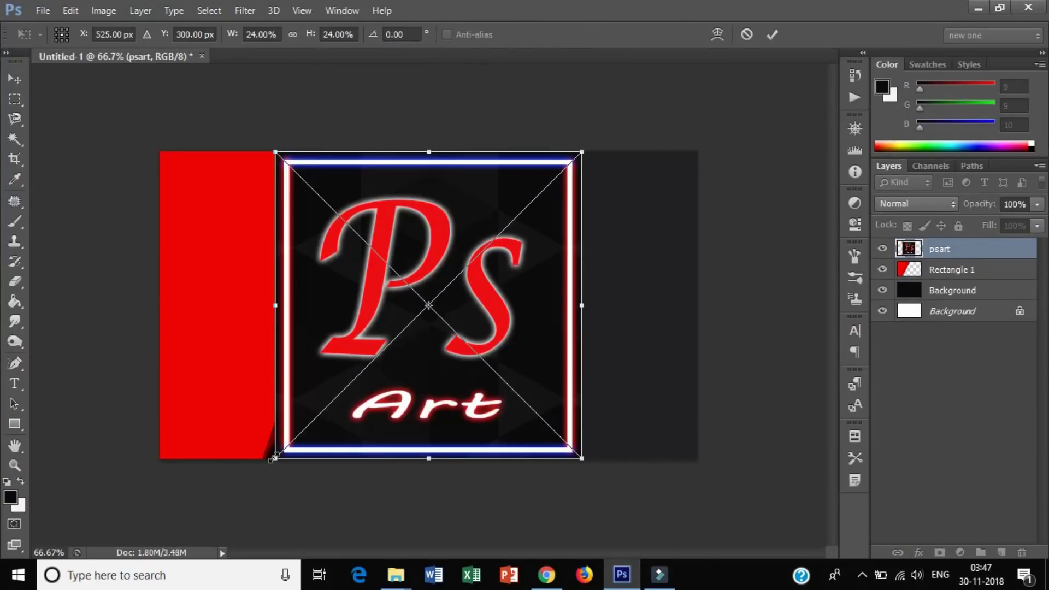
pyautogui.moveTo(275, 458)
pyautogui.mouseDown()
pyautogui.moveTo(488, 222)
pyautogui.moveTo(634, 214)
pyautogui.mouseUp()
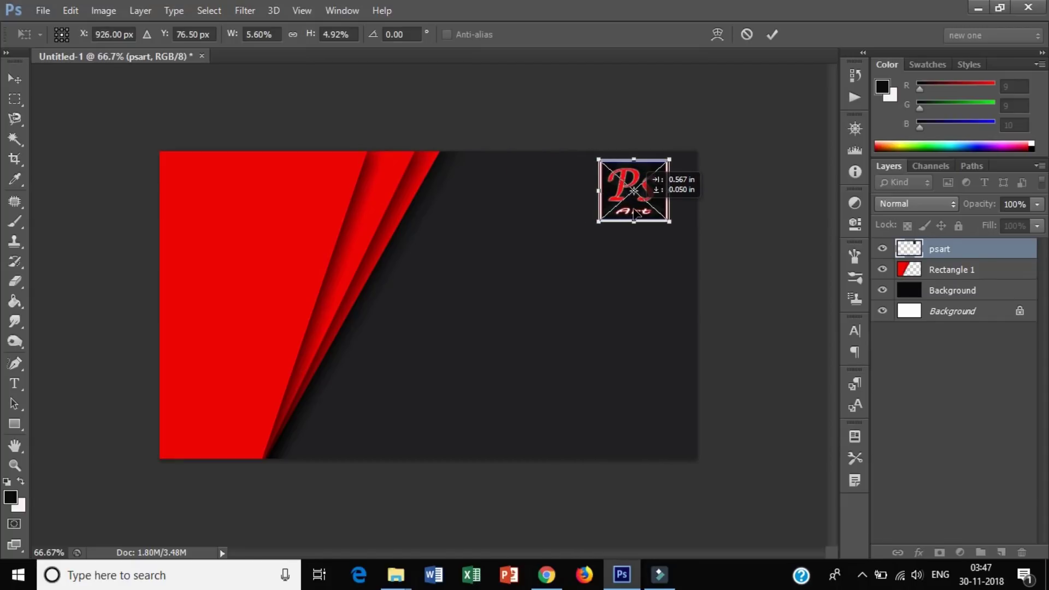
pyautogui.moveTo(634, 213); pyautogui.dragTo(649, 213)
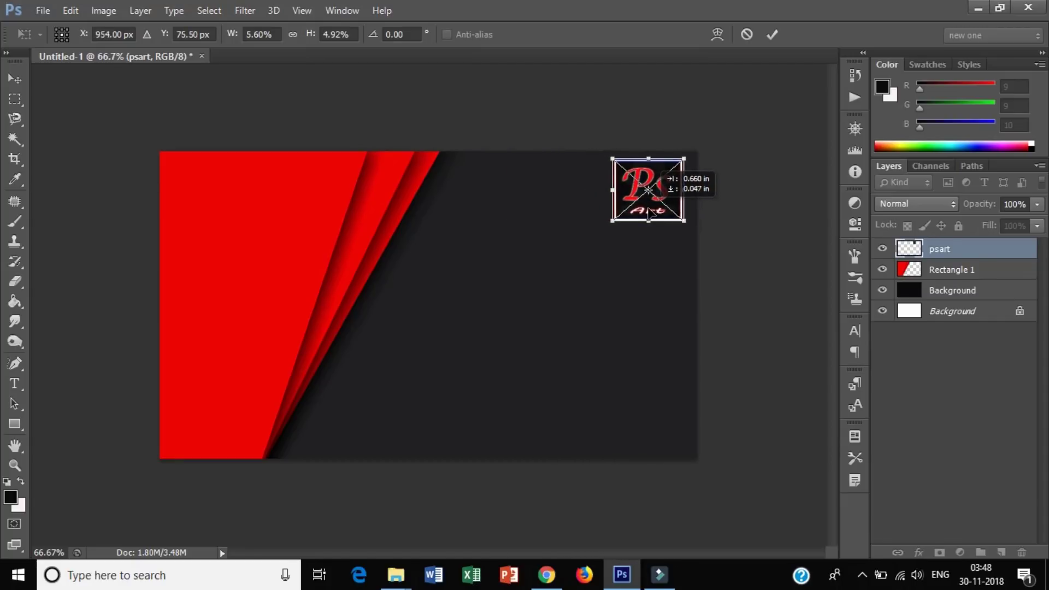
pyautogui.press('Right')
pyautogui.press('Right')
pyautogui.press('Right')
pyautogui.press('Right')
pyautogui.press('Right')
pyautogui.press('Right')
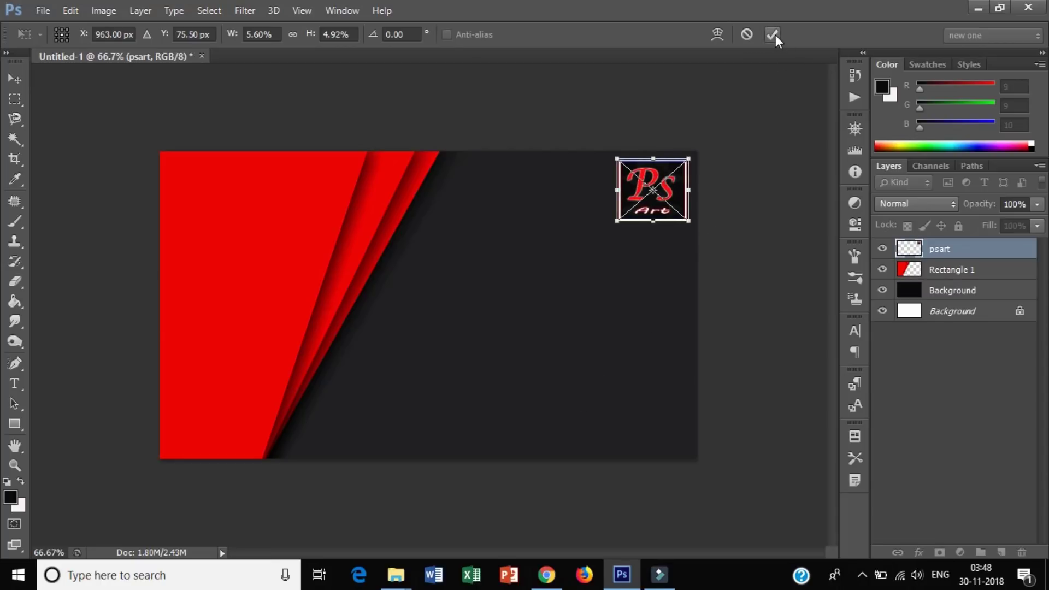
pyautogui.click(774, 34)
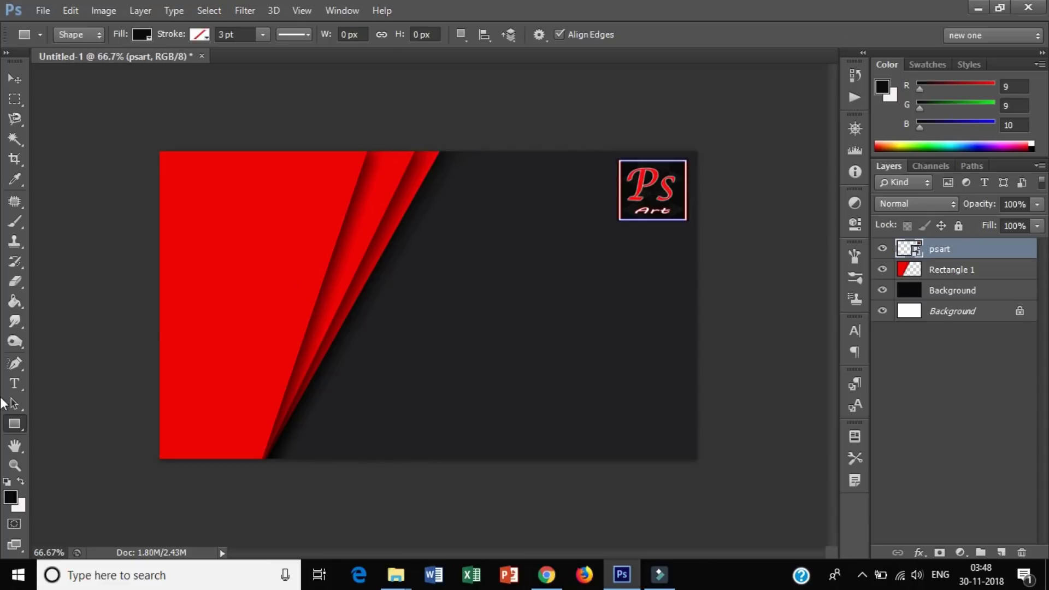
# Type 'Ps Art' right of the stripes and colour it with the stripes' sampled red
pyautogui.click(15, 383)
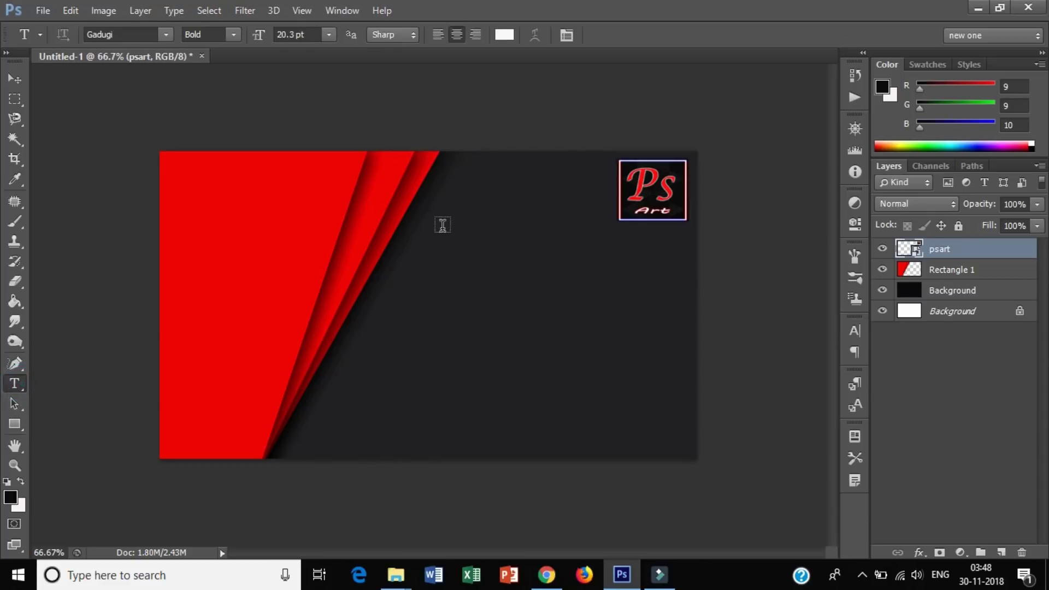
pyautogui.click(476, 270)
pyautogui.write('Ps')
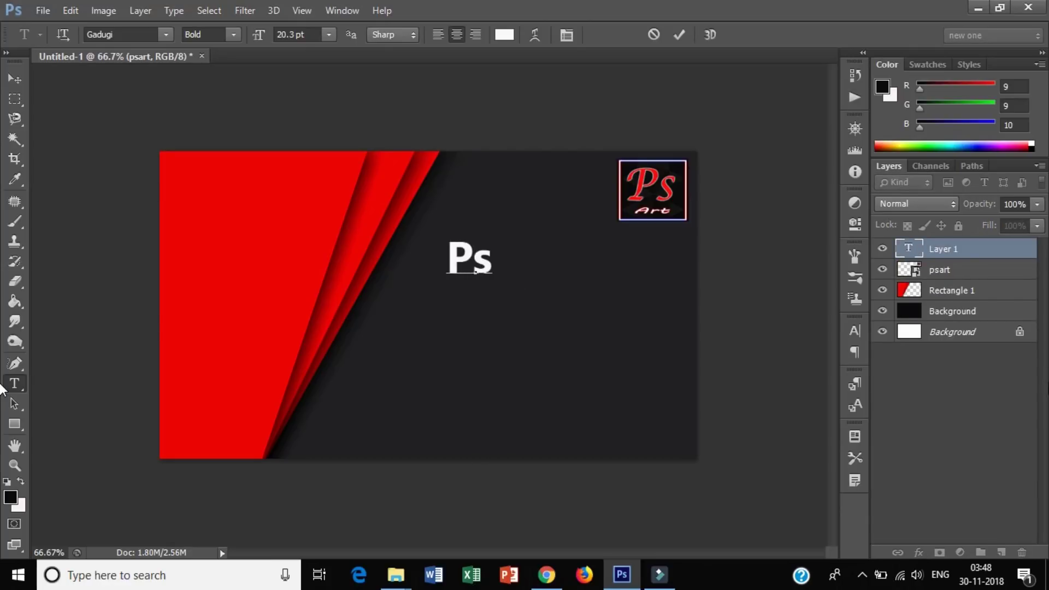
pyautogui.write(' Art')
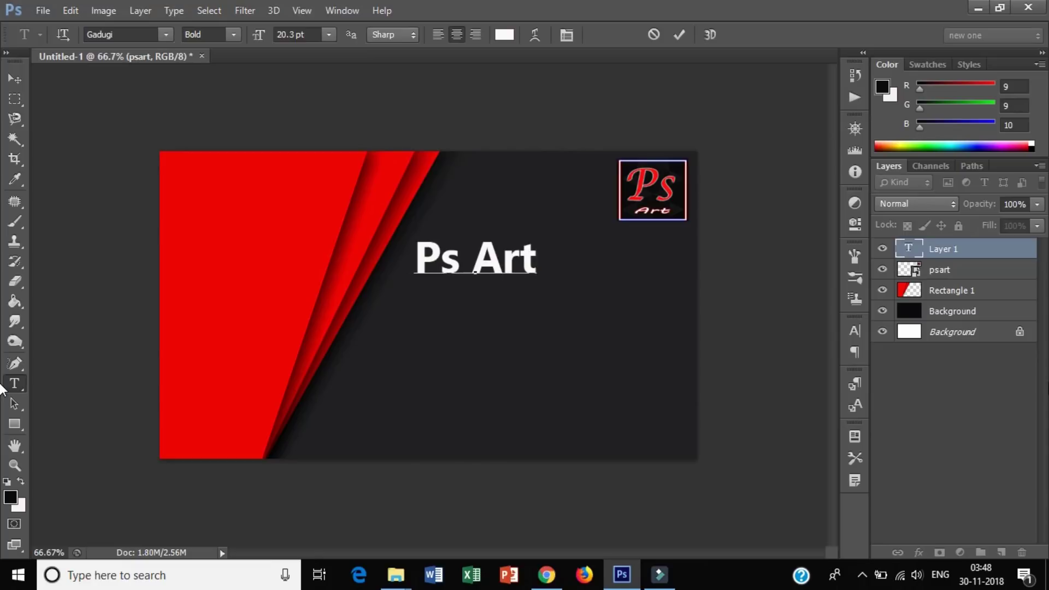
pyautogui.click(680, 35)
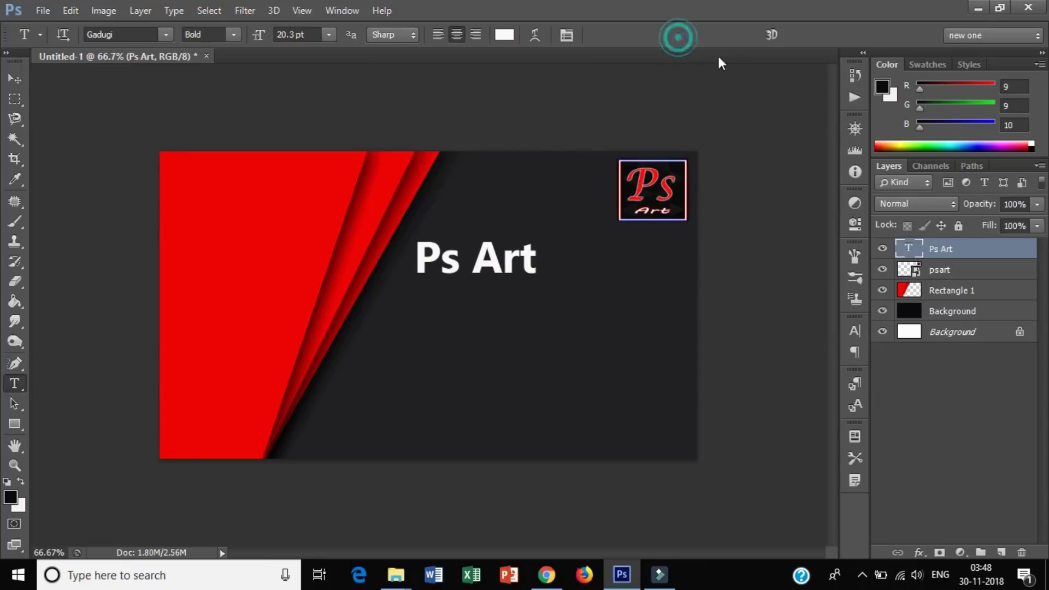
pyautogui.click(502, 35)
pyautogui.click(279, 213)
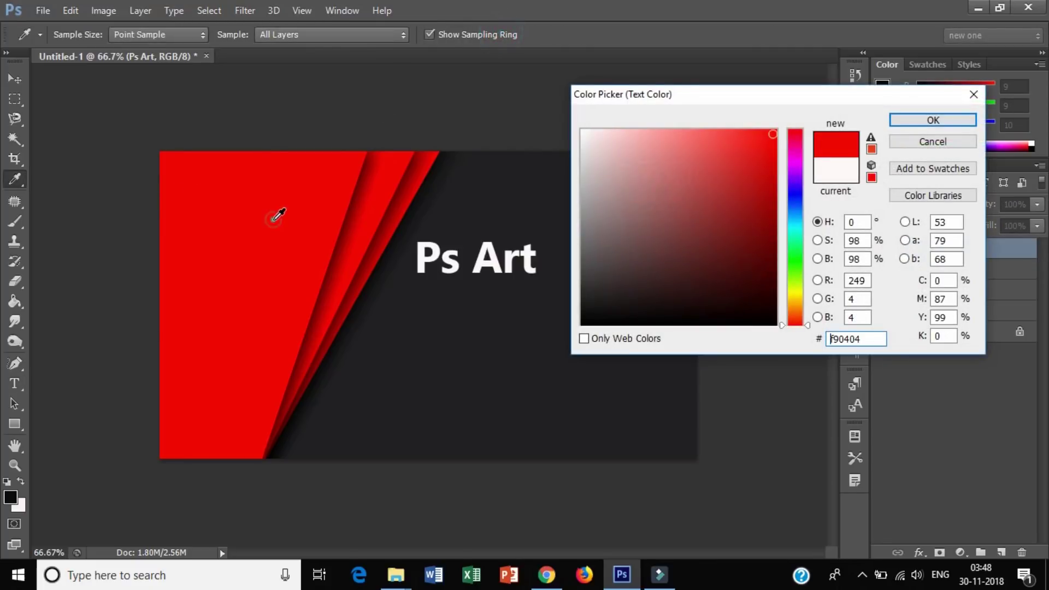
pyautogui.click(911, 119)
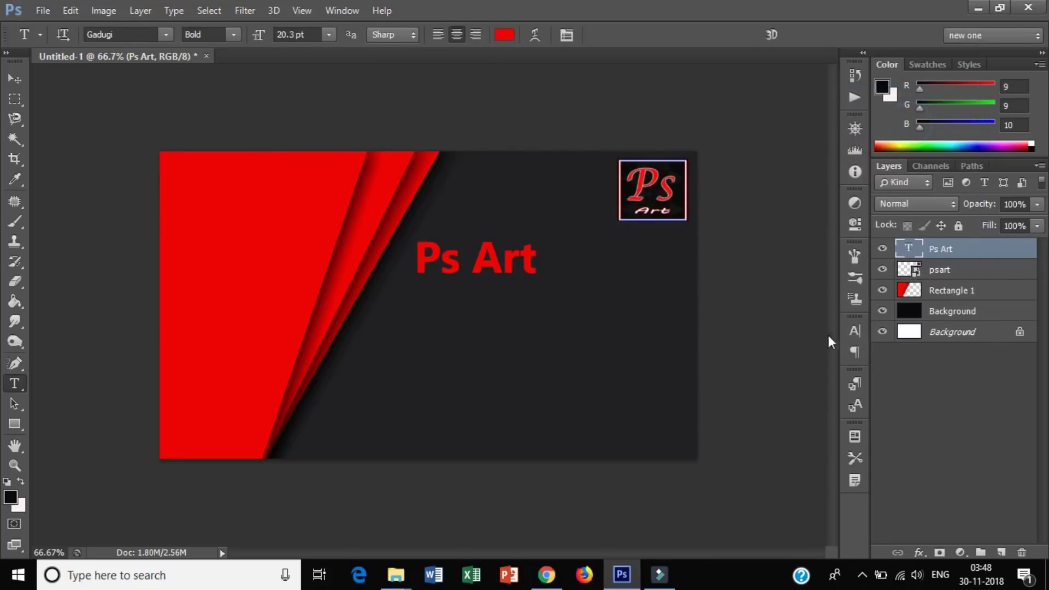
# Scale the Ps Art heading to about 155% width and 122% height, set slightly lower
pyautogui.hotkey('ctrl', 't')
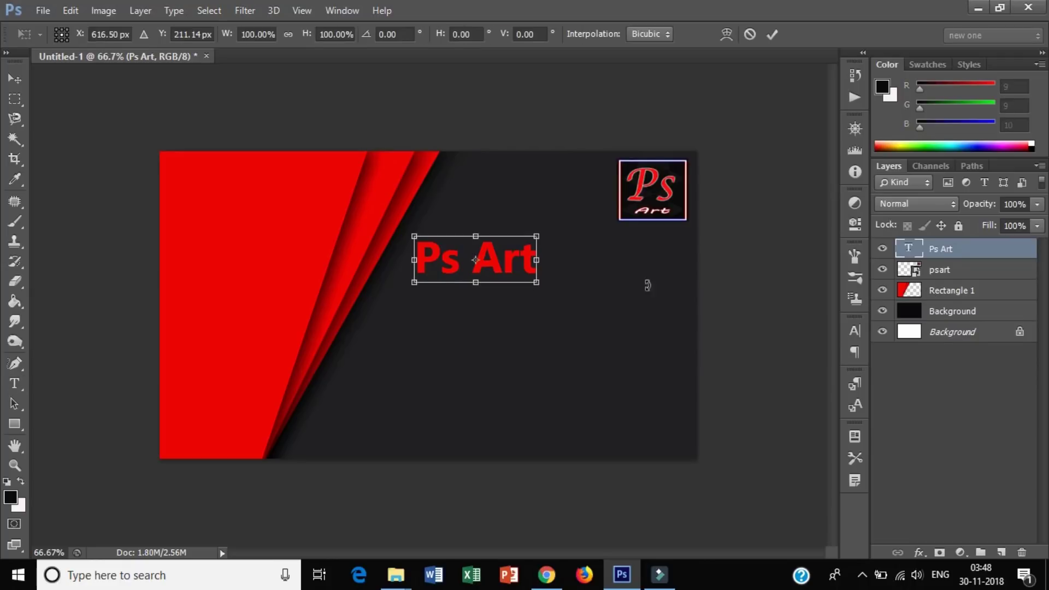
pyautogui.moveTo(541, 282); pyautogui.dragTo(616, 300)
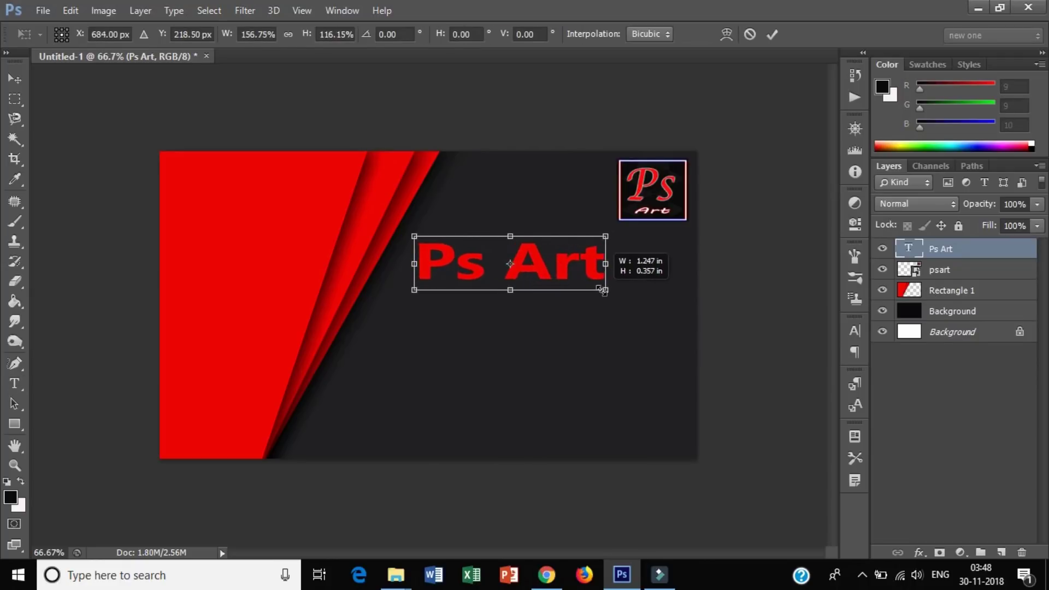
pyautogui.moveTo(538, 250); pyautogui.dragTo(540, 257)
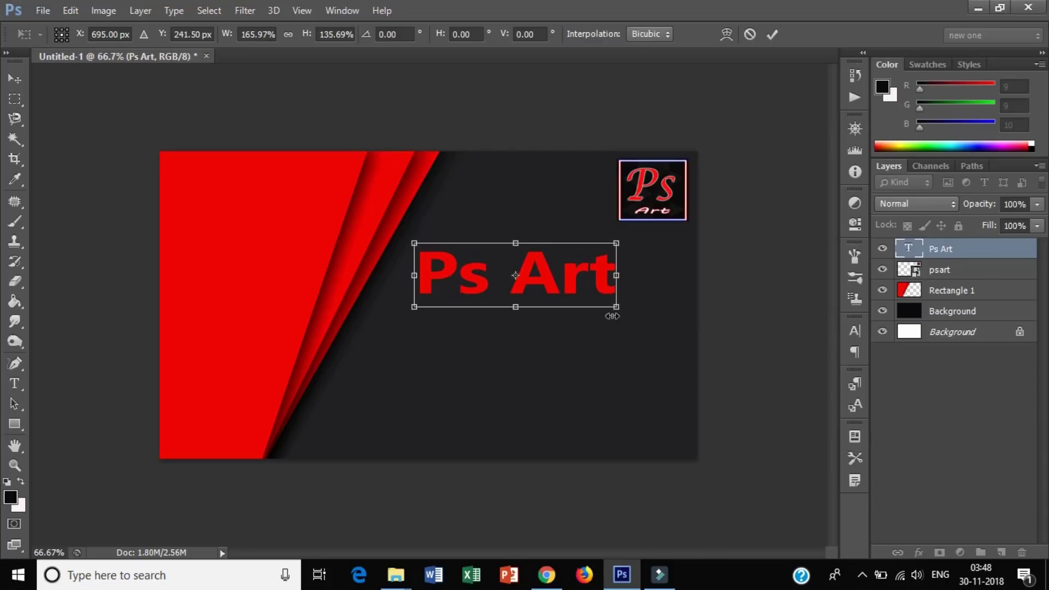
pyautogui.moveTo(616, 307); pyautogui.dragTo(602, 301)
pyautogui.moveTo(509, 272)
pyautogui.mouseDown()
pyautogui.moveTo(529, 273)
pyautogui.moveTo(485, 270)
pyautogui.mouseUp()
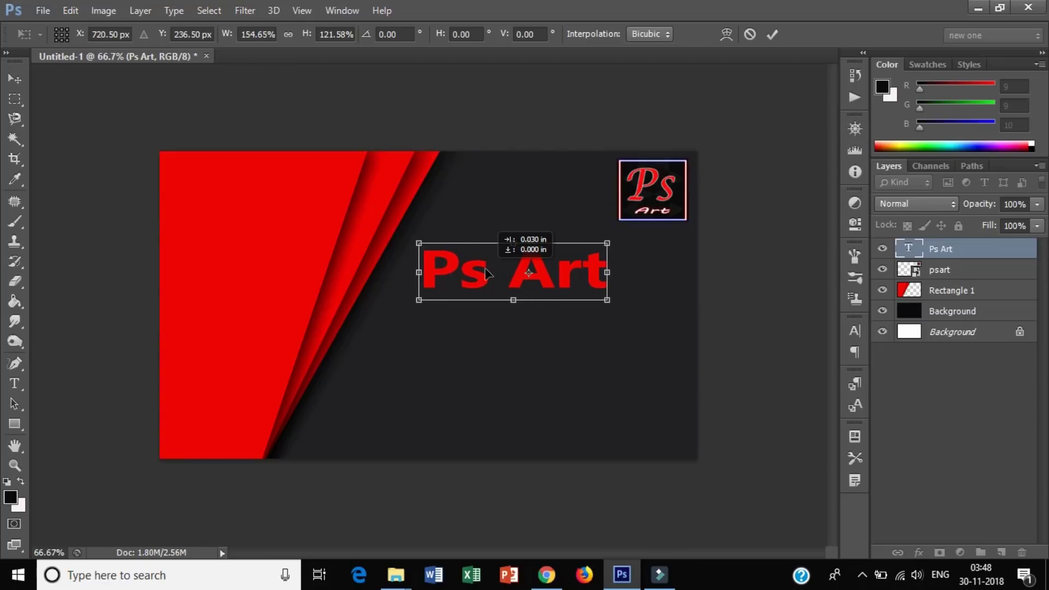
pyautogui.press('Down')
pyautogui.press('Down')
pyautogui.press('Down')
pyautogui.press('Down')
pyautogui.press('Down')
pyautogui.press('Down')
pyautogui.press('Down')
pyautogui.press('Down')
pyautogui.press('Down')
pyautogui.press('Down')
pyautogui.press('Down')
pyautogui.press('Down')
pyautogui.click(771, 35)
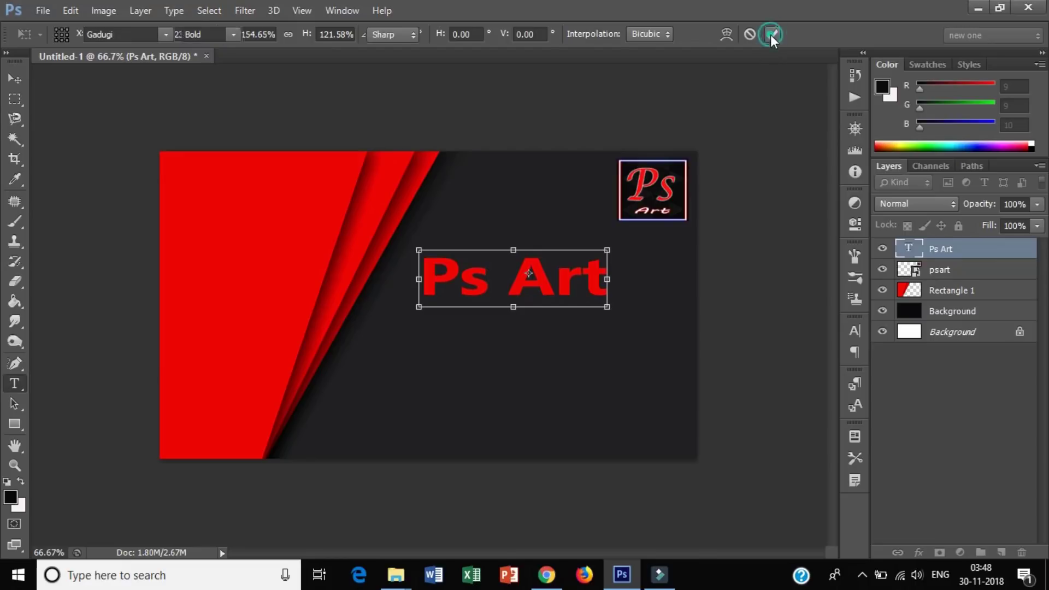
# Apply a Bevel & Emboss effect with Contour to the Ps Art heading
pyautogui.rightClick(949, 256)
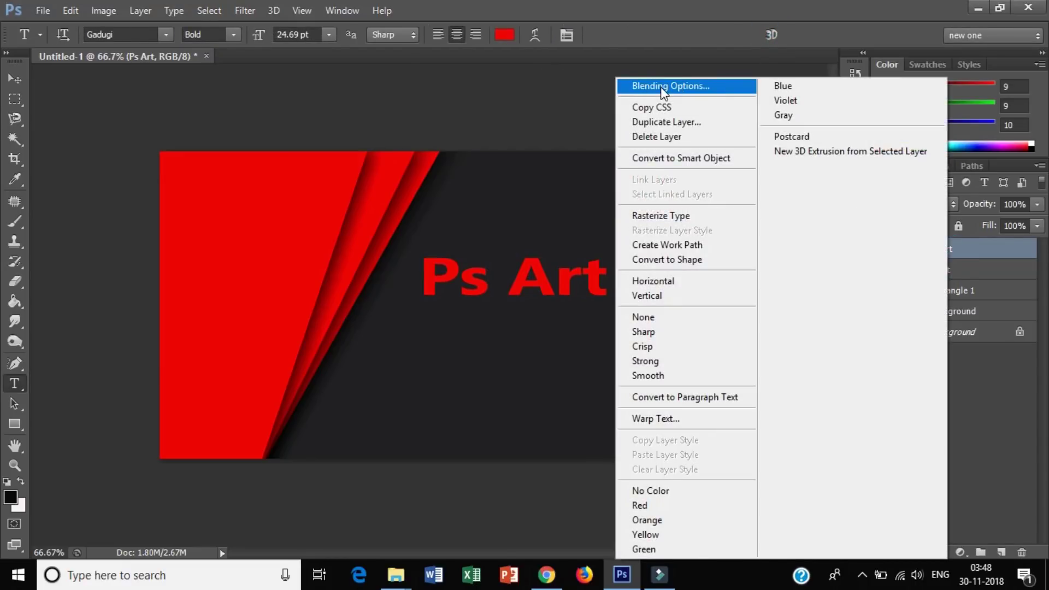
pyautogui.click(663, 88)
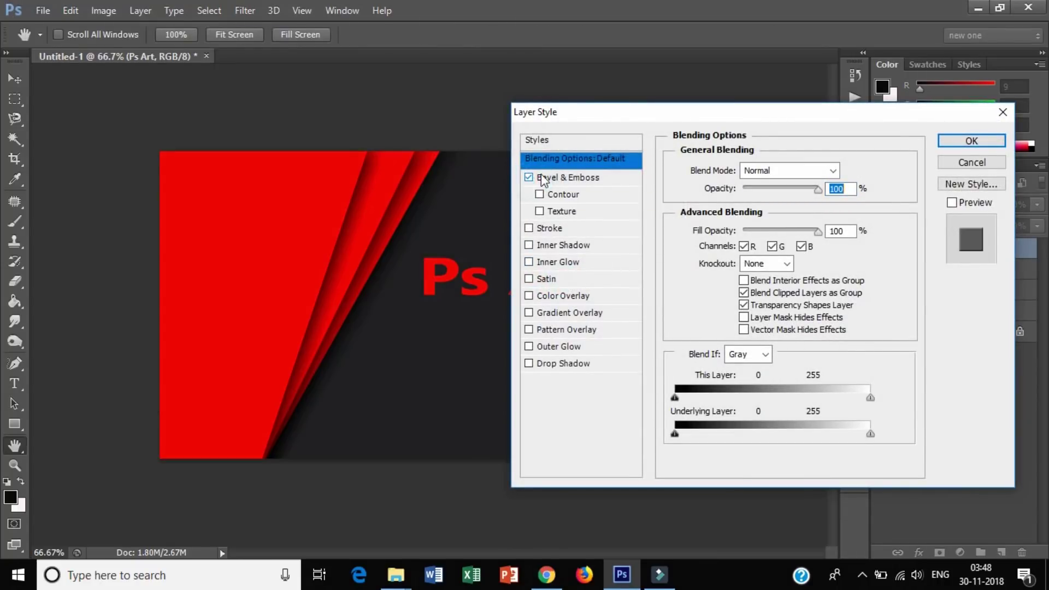
pyautogui.click(553, 178)
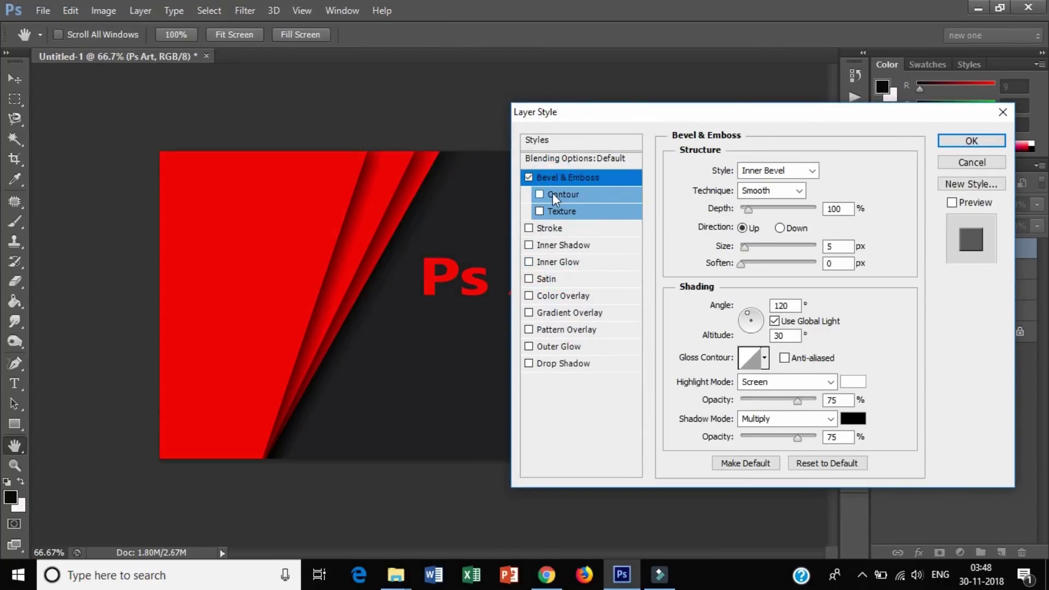
pyautogui.click(540, 195)
pyautogui.click(742, 247)
pyautogui.moveTo(746, 248); pyautogui.dragTo(749, 251)
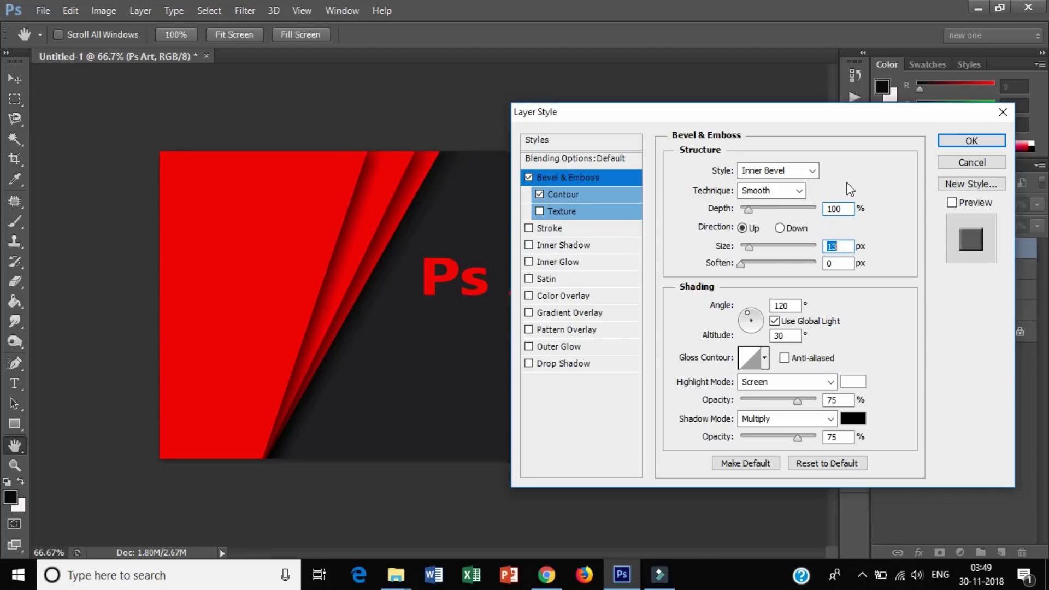
pyautogui.click(976, 141)
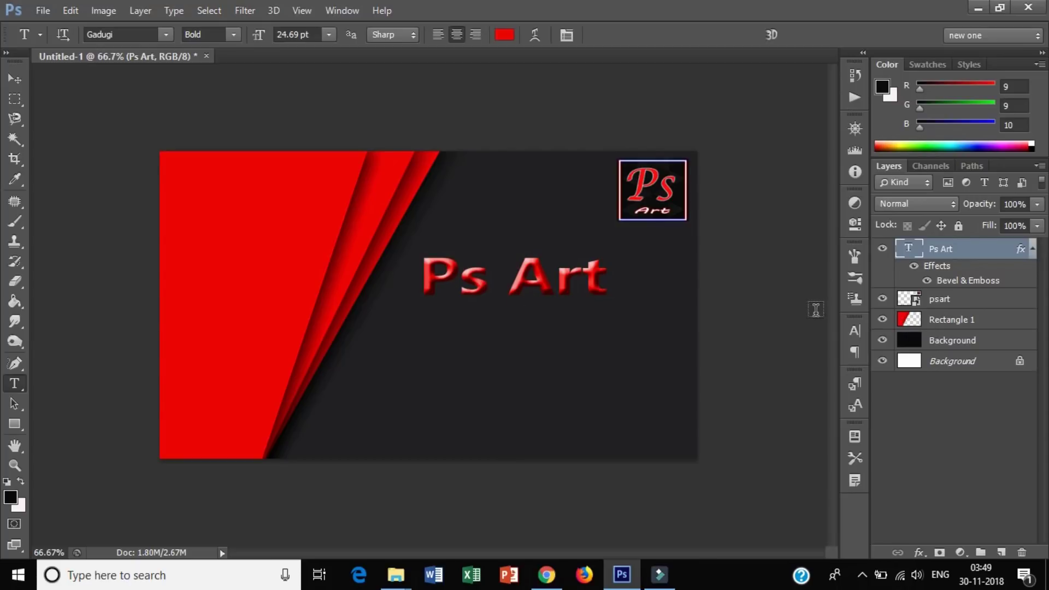
# Change the heading's bevel size to 10 px
pyautogui.doubleClick(962, 291)
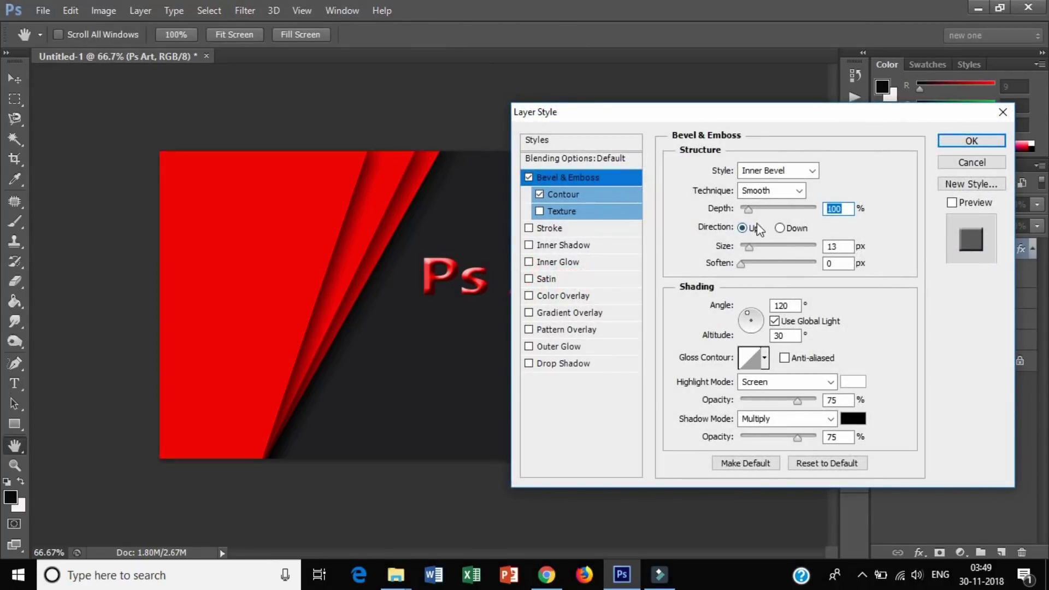
pyautogui.doubleClick(844, 248)
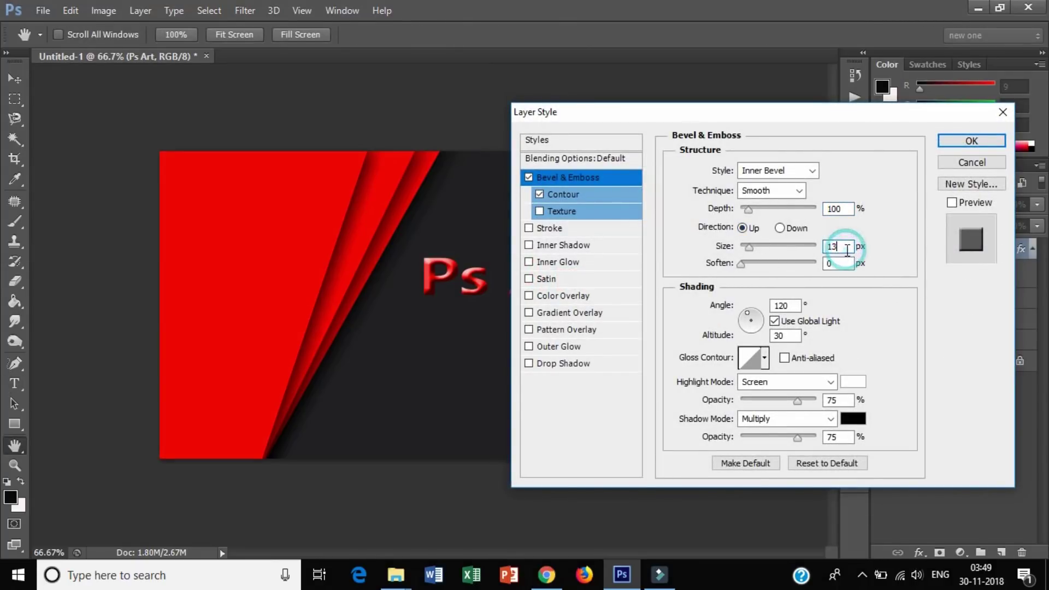
pyautogui.write('10')
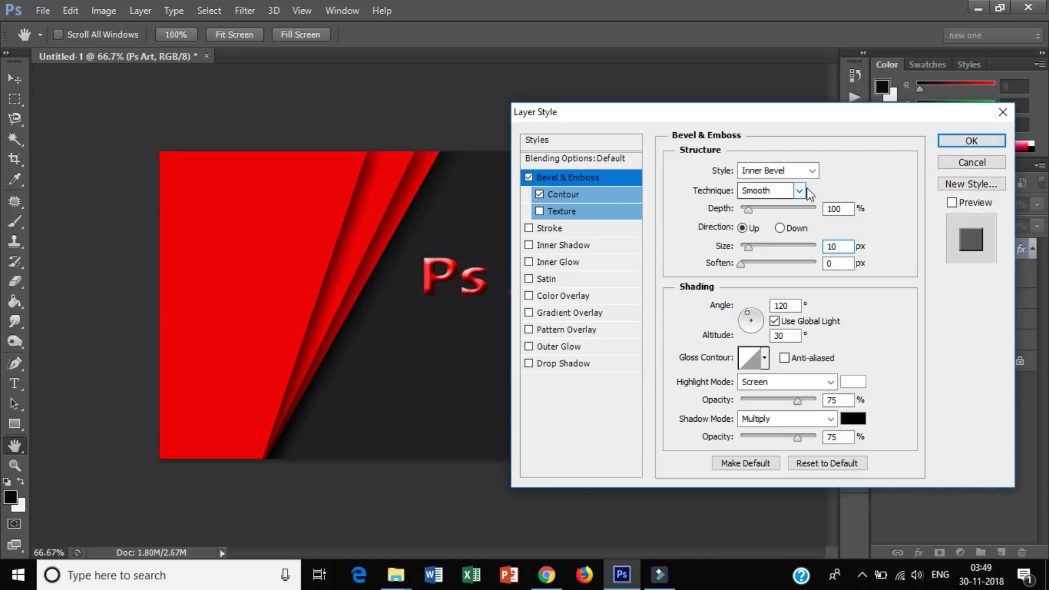
pyautogui.click(973, 141)
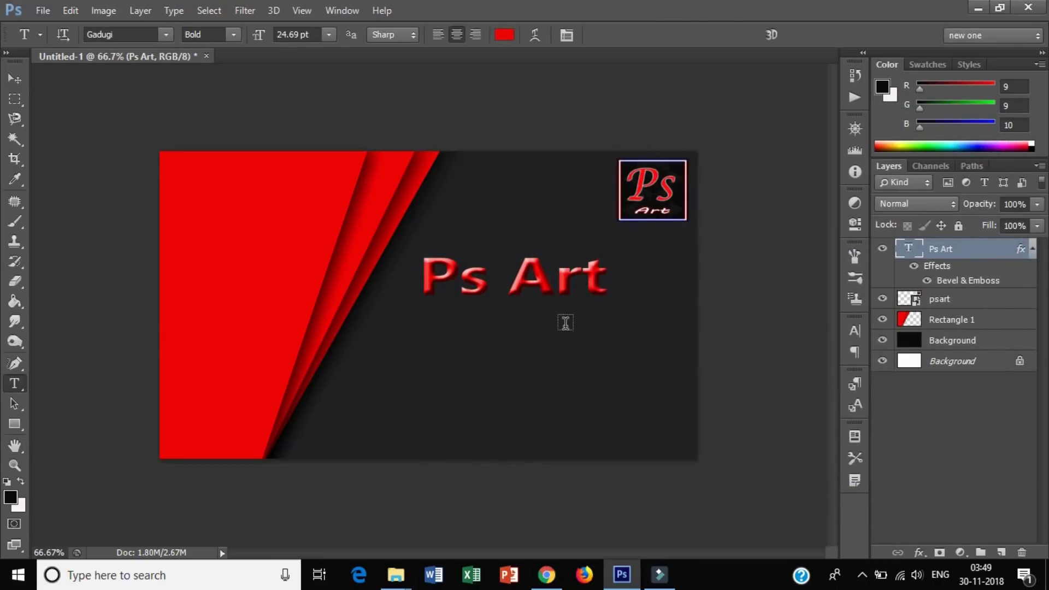
# Type the cardholder's name on a new text line below the heading
pyautogui.click(432, 314)
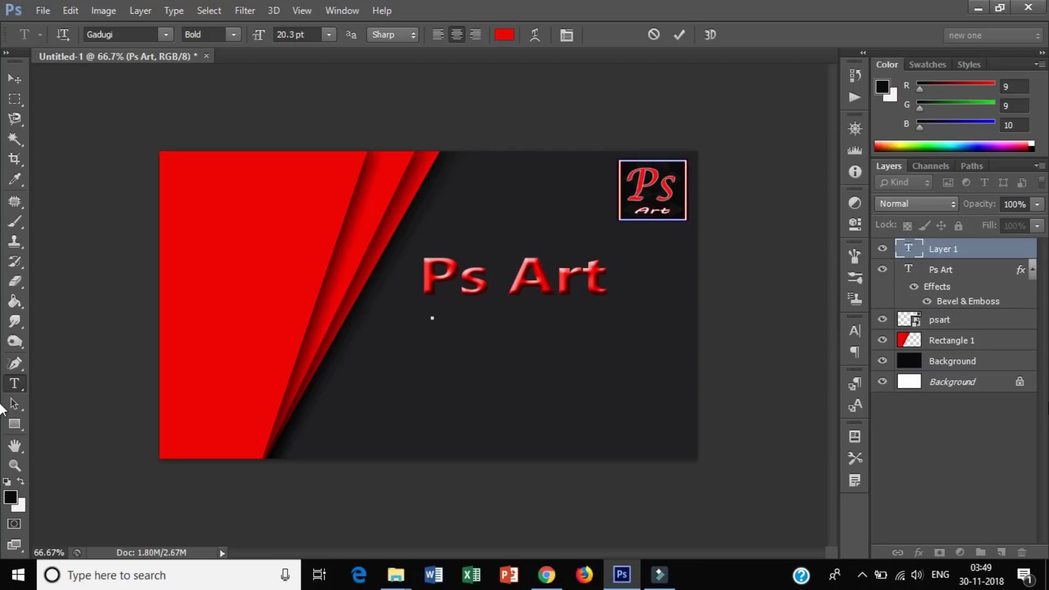
pyautogui.write('le')
pyautogui.press('BackSpace')
pyautogui.press('BackSpace')
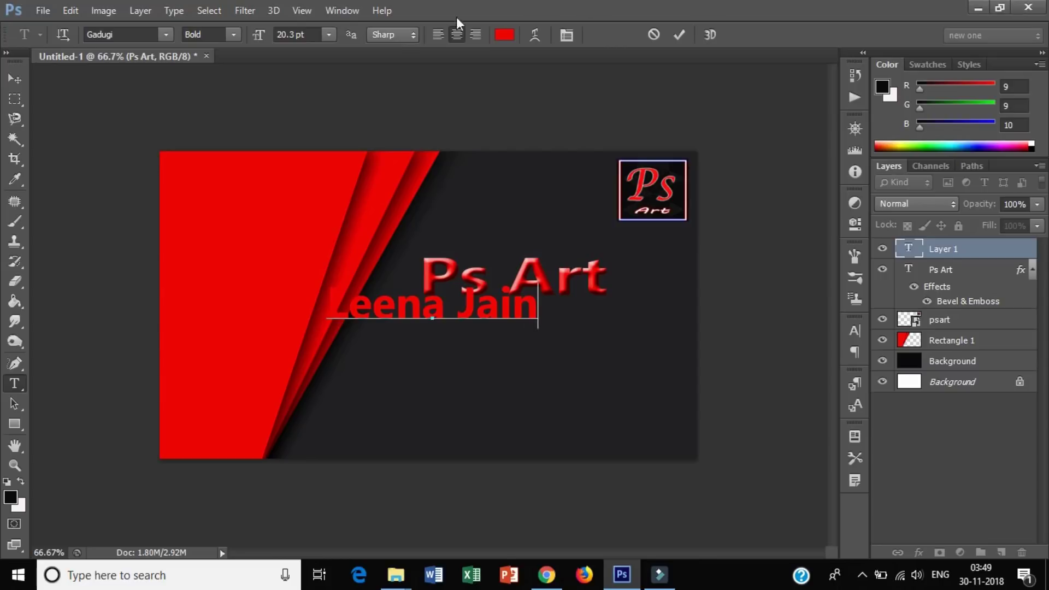
pyautogui.click(680, 35)
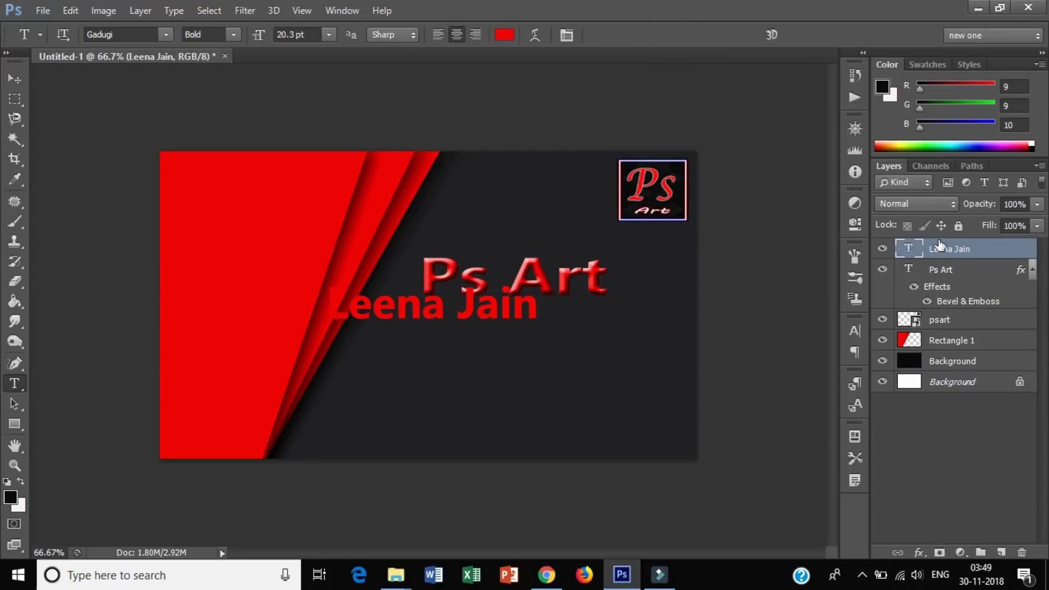
# Scale the name text down beneath the heading and colour it white
pyautogui.hotkey('ctrl', 't')
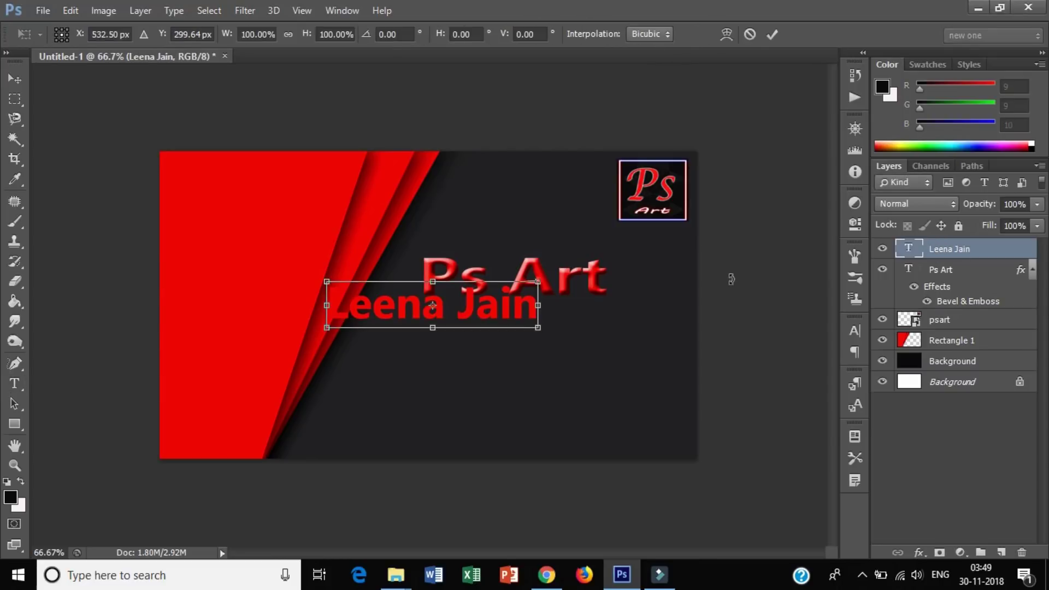
pyautogui.moveTo(543, 328)
pyautogui.mouseDown()
pyautogui.moveTo(460, 313)
pyautogui.moveTo(530, 318)
pyautogui.mouseUp()
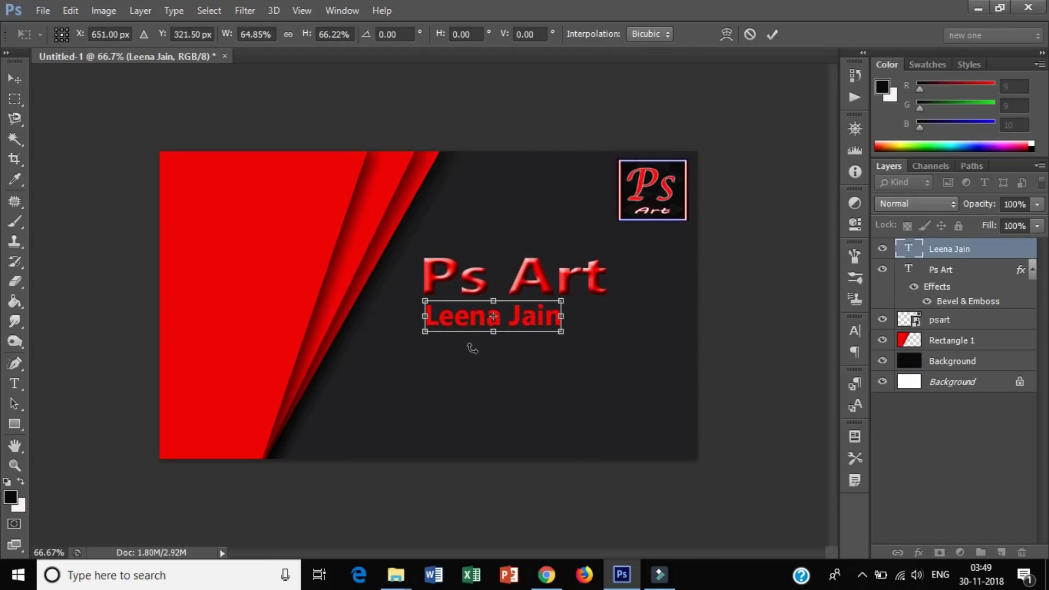
pyautogui.moveTo(566, 332); pyautogui.dragTo(550, 328)
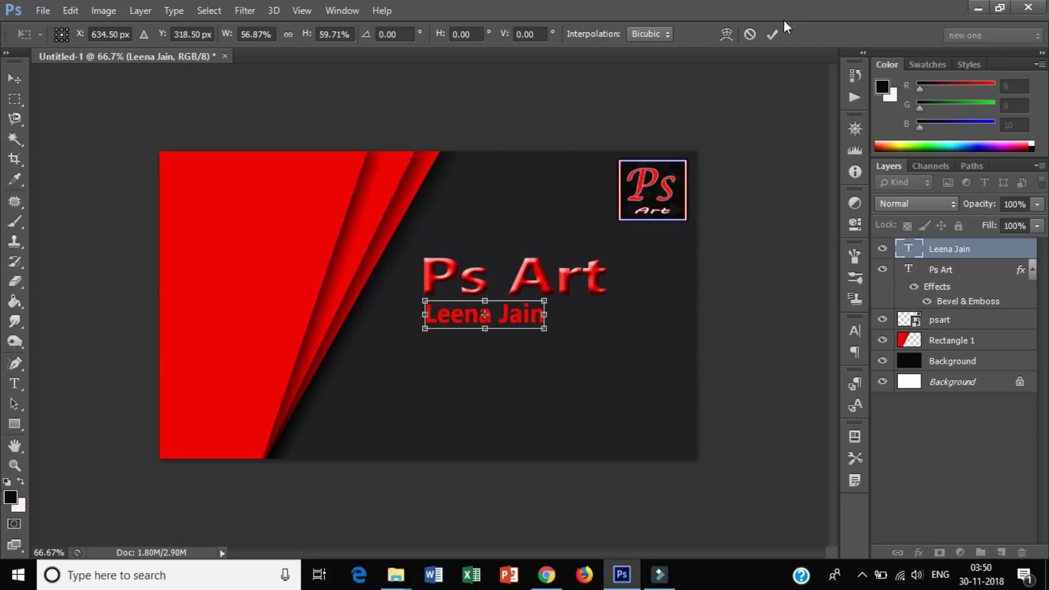
pyautogui.click(772, 34)
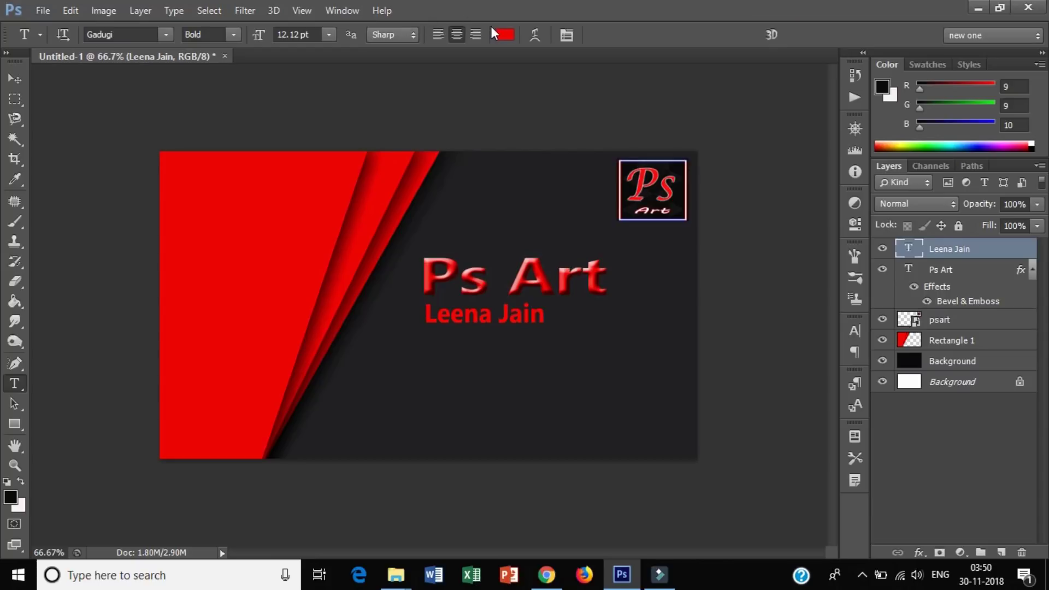
pyautogui.click(503, 34)
pyautogui.moveTo(648, 134); pyautogui.dragTo(586, 132)
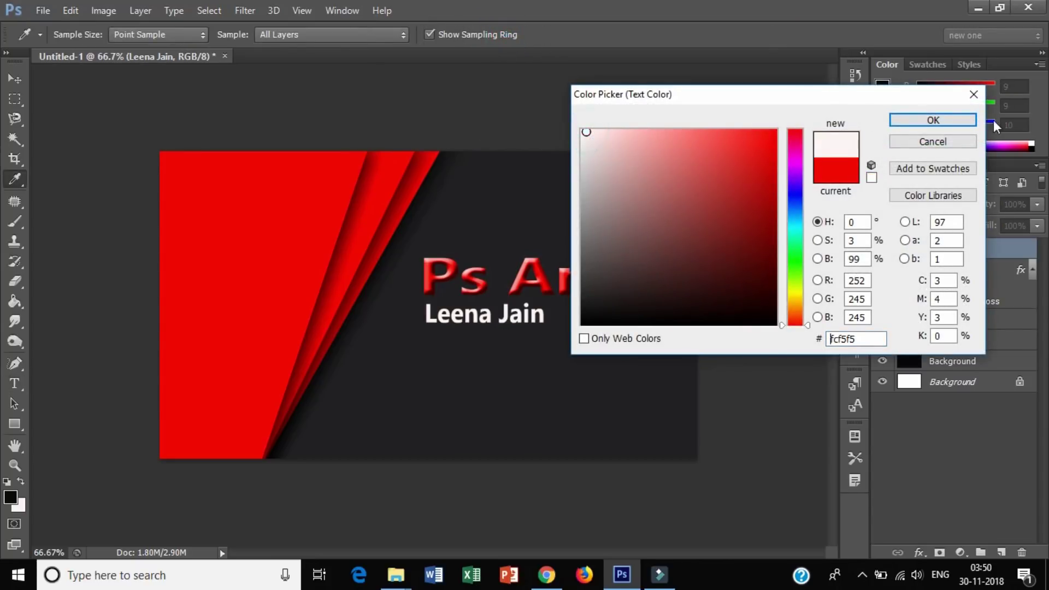
pyautogui.click(960, 118)
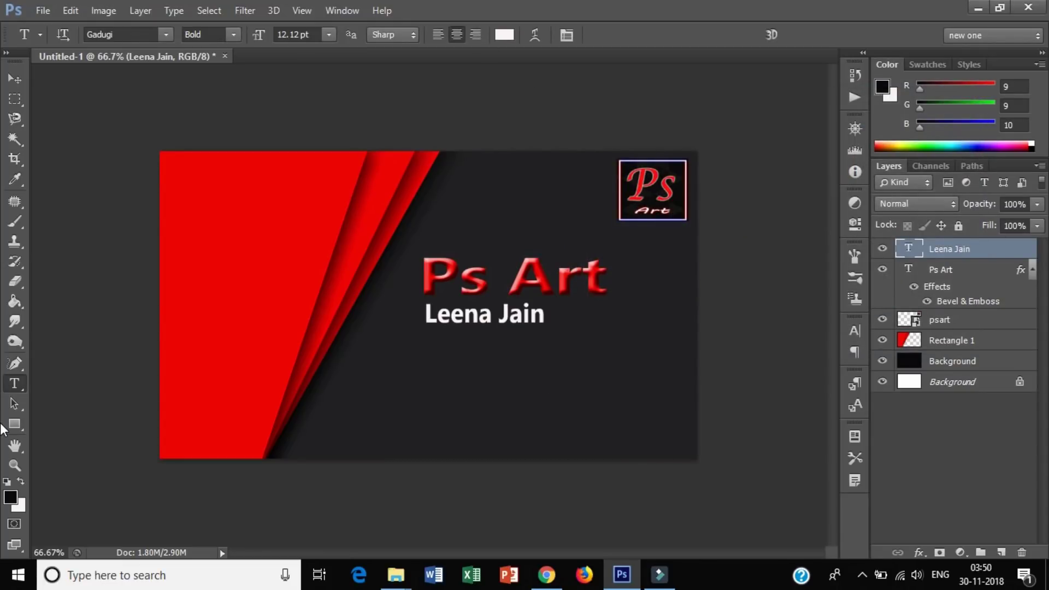
pyautogui.click(21, 425)
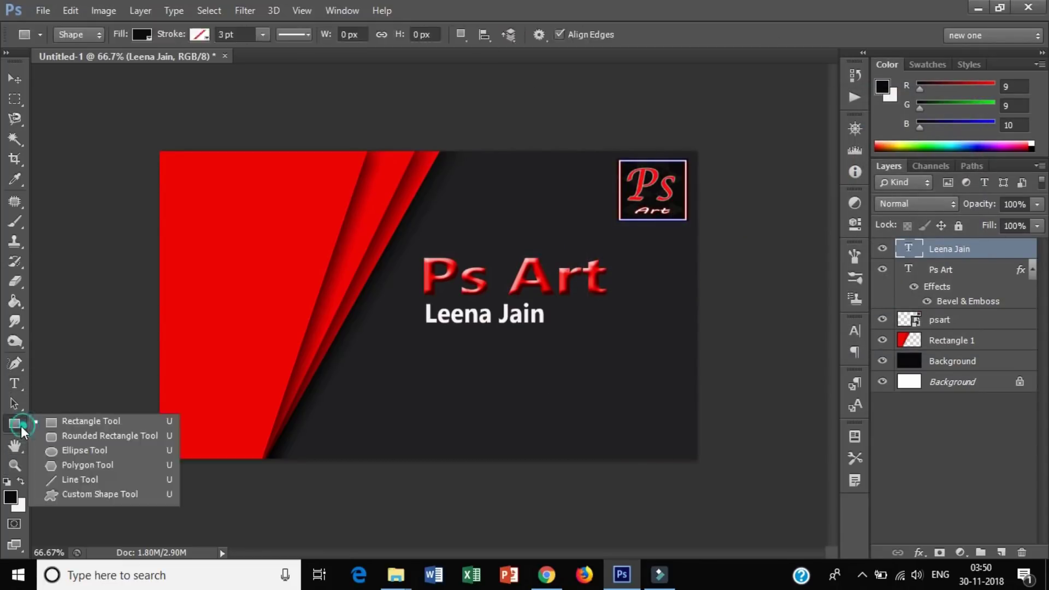
# Draw a small white phone custom shape near the card's bottom
pyautogui.click(104, 494)
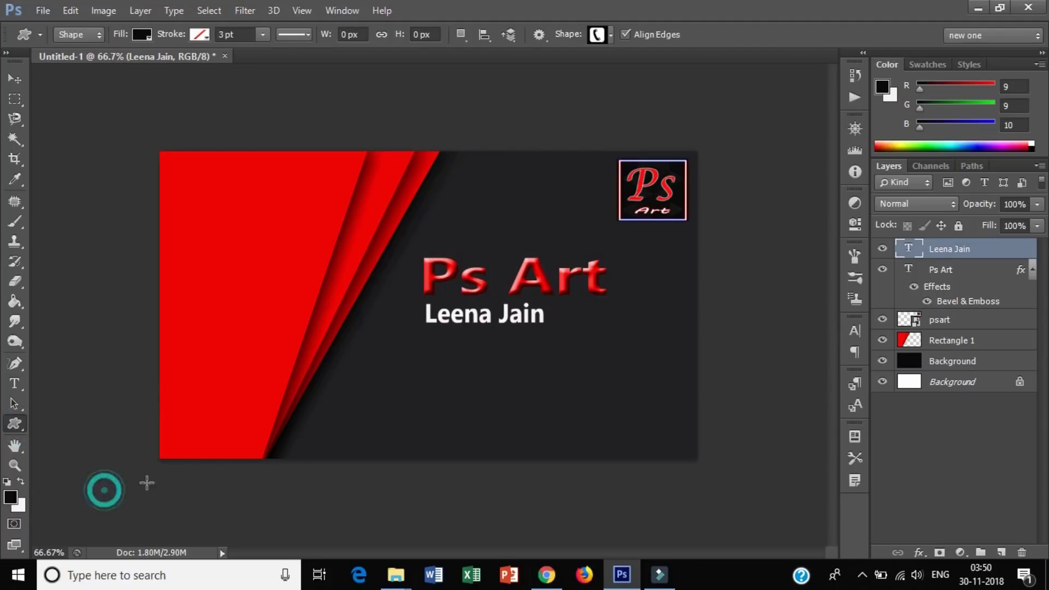
pyautogui.click(604, 37)
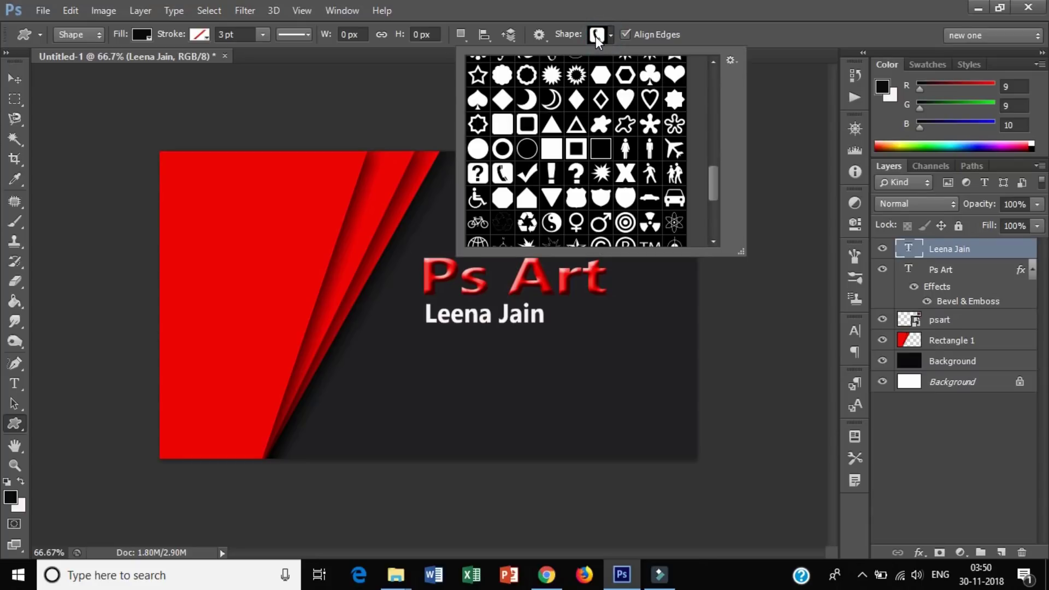
pyautogui.click(596, 36)
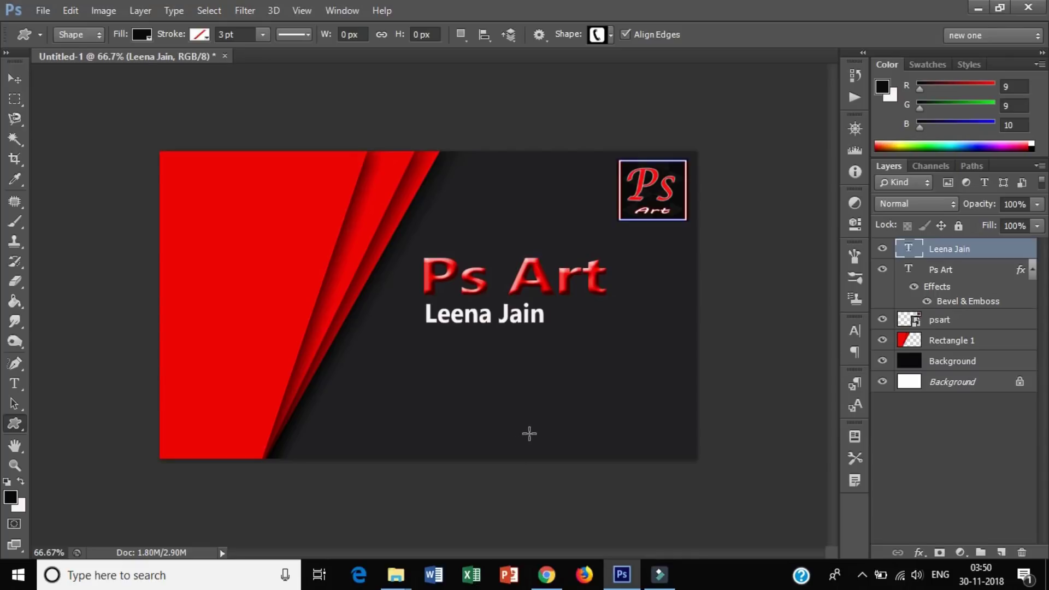
pyautogui.moveTo(529, 434); pyautogui.dragTo(551, 452)
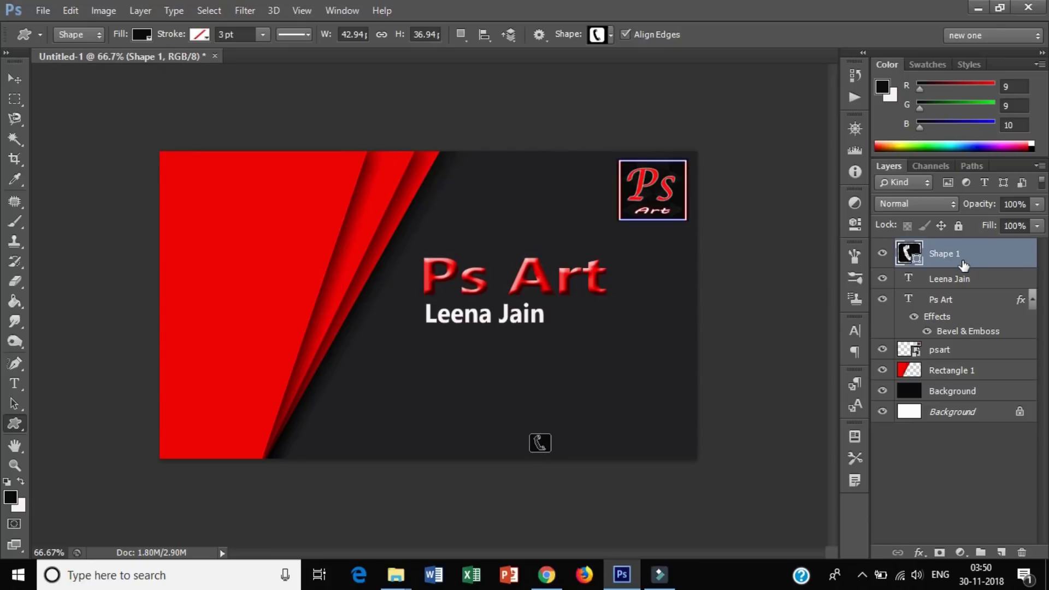
pyautogui.click(142, 34)
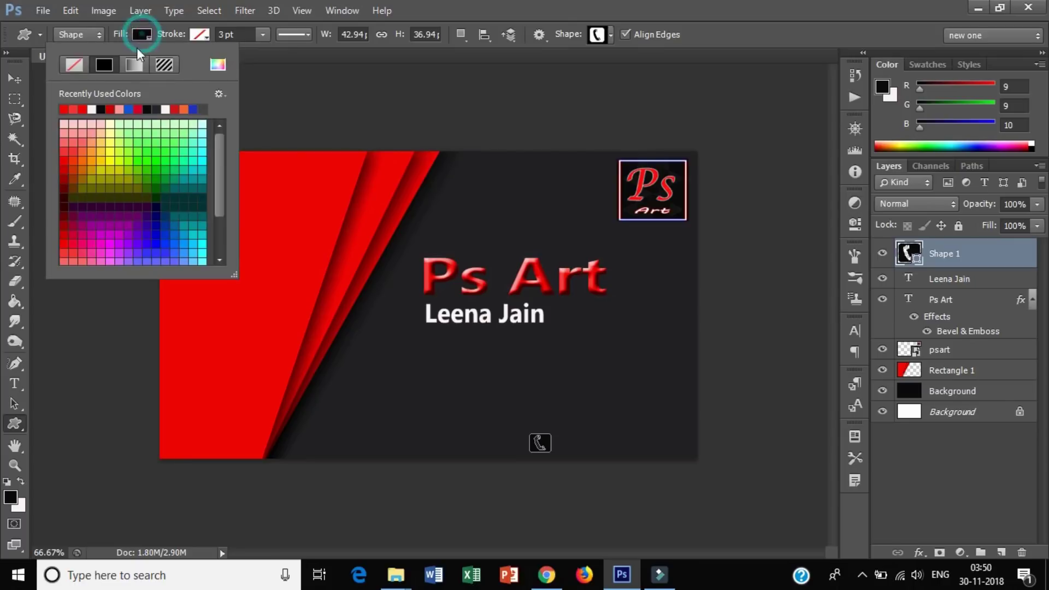
pyautogui.click(94, 110)
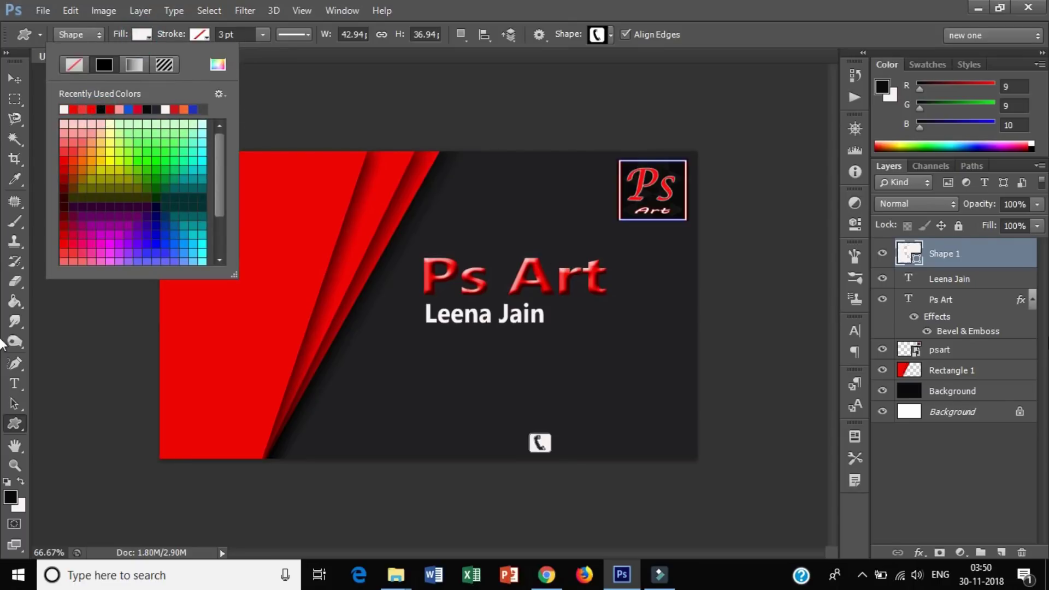
# Rasterize the phone icon layer and the Ps Art heading's bevel layer style
pyautogui.rightClick(962, 254)
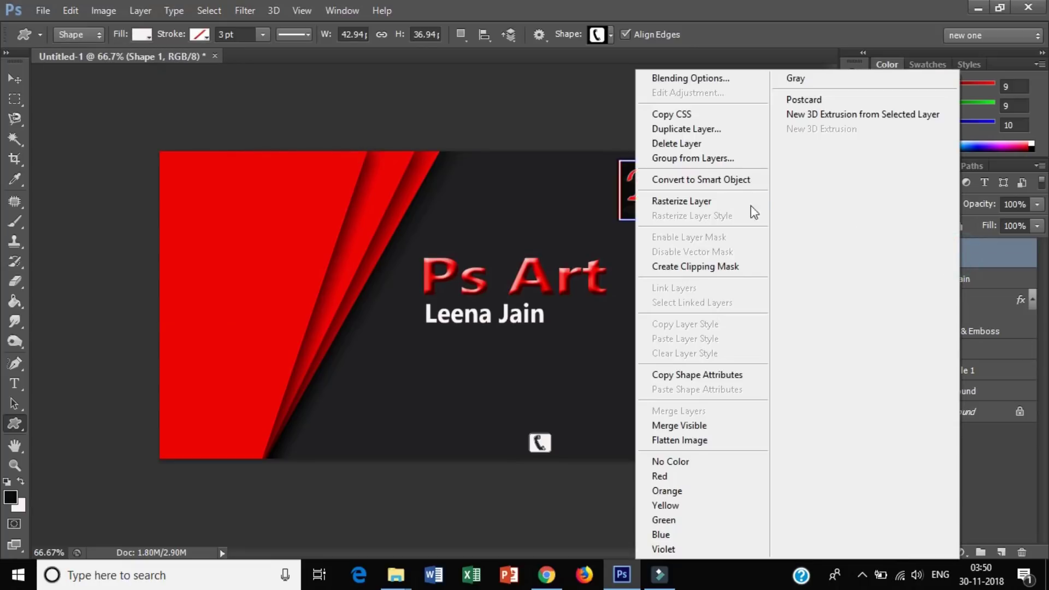
pyautogui.click(694, 202)
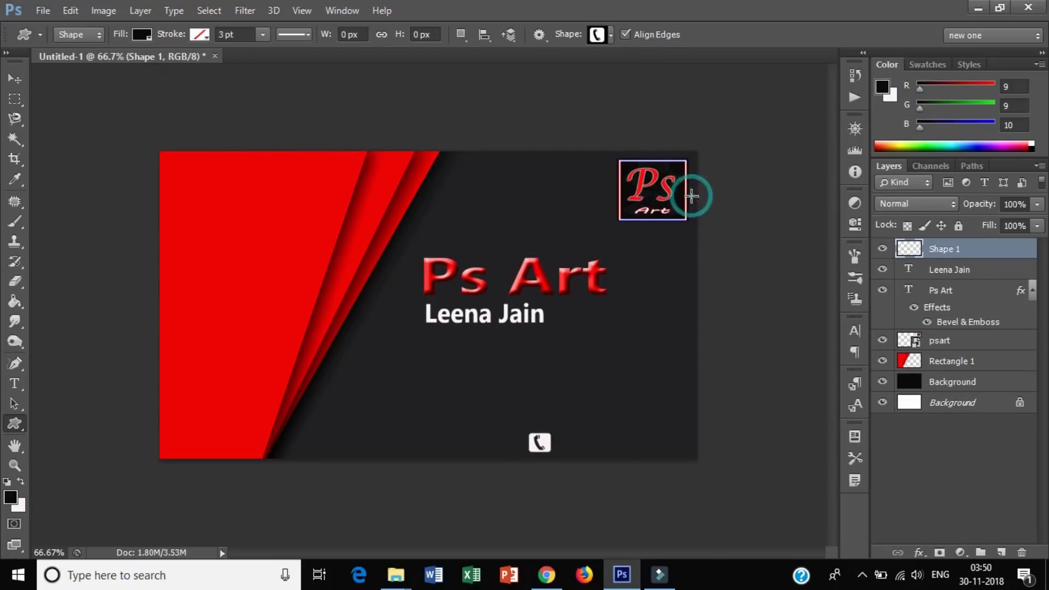
pyautogui.click(945, 296)
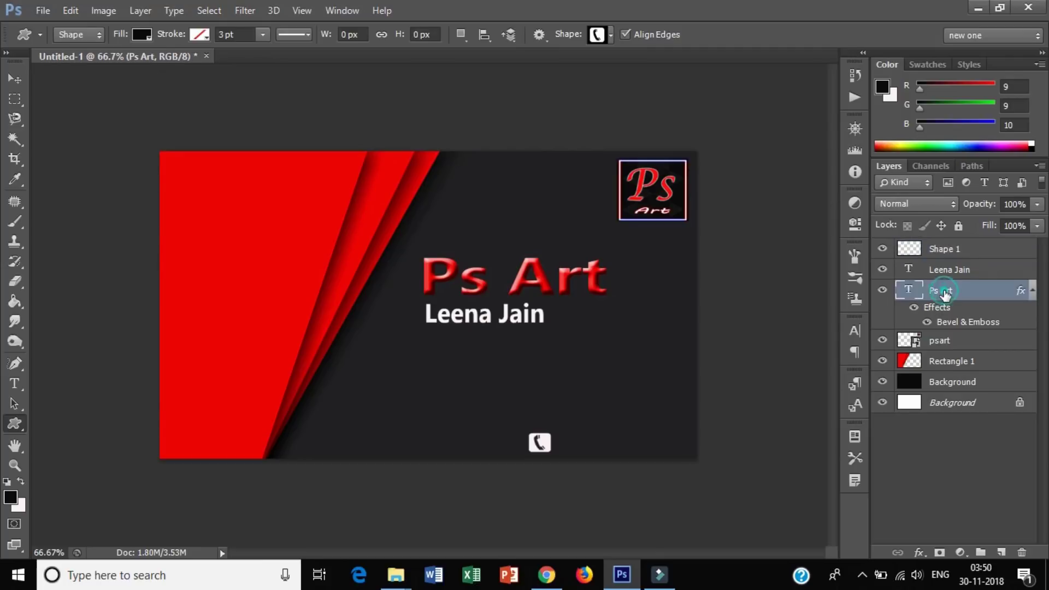
pyautogui.rightClick(954, 292)
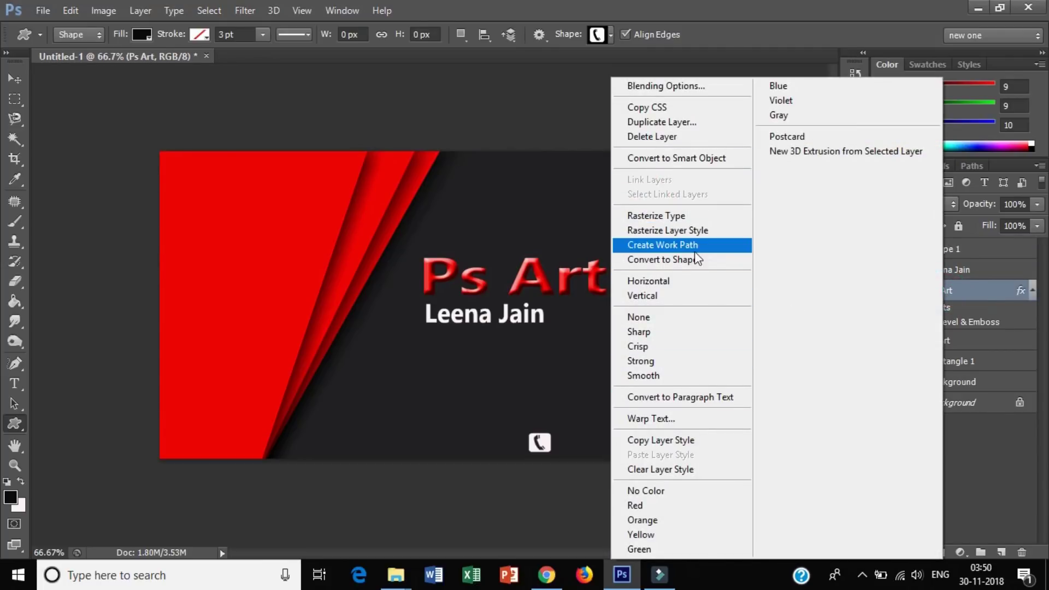
pyautogui.click(695, 231)
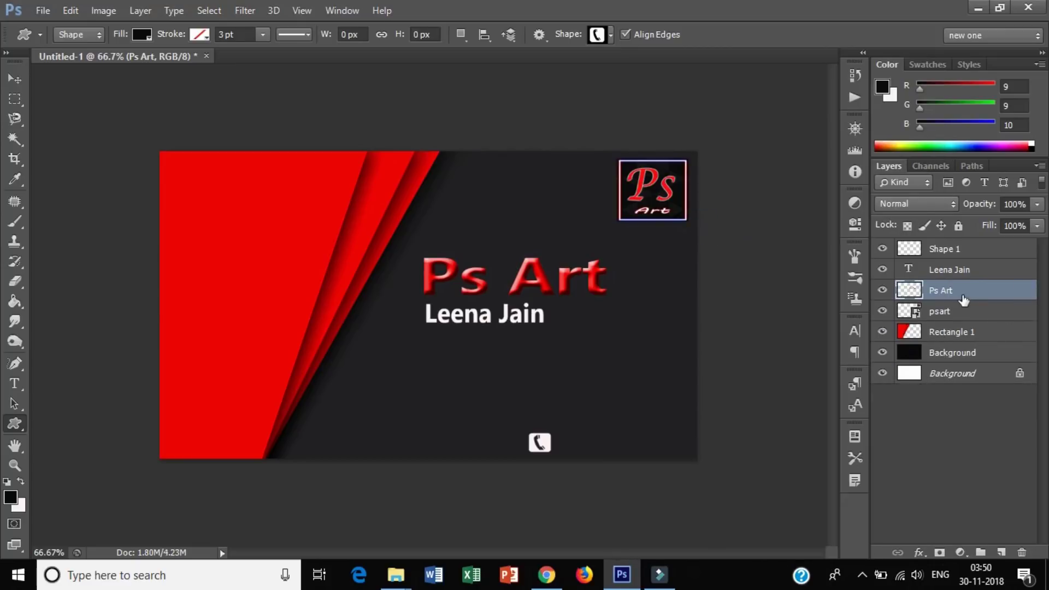
pyautogui.click(936, 257)
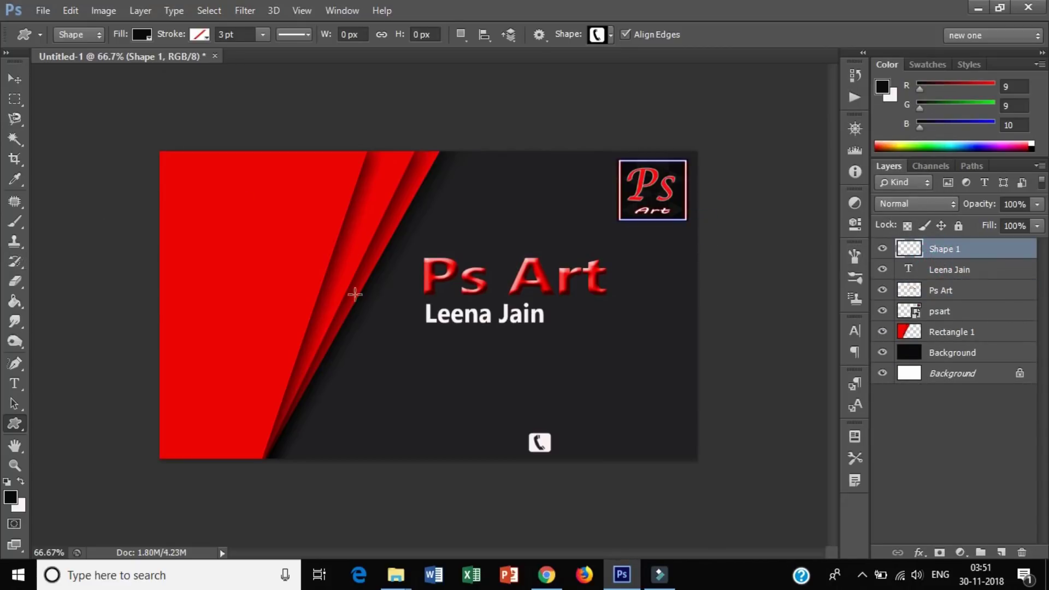
# Draw a white envelope custom shape just above the phone icon
pyautogui.click(612, 39)
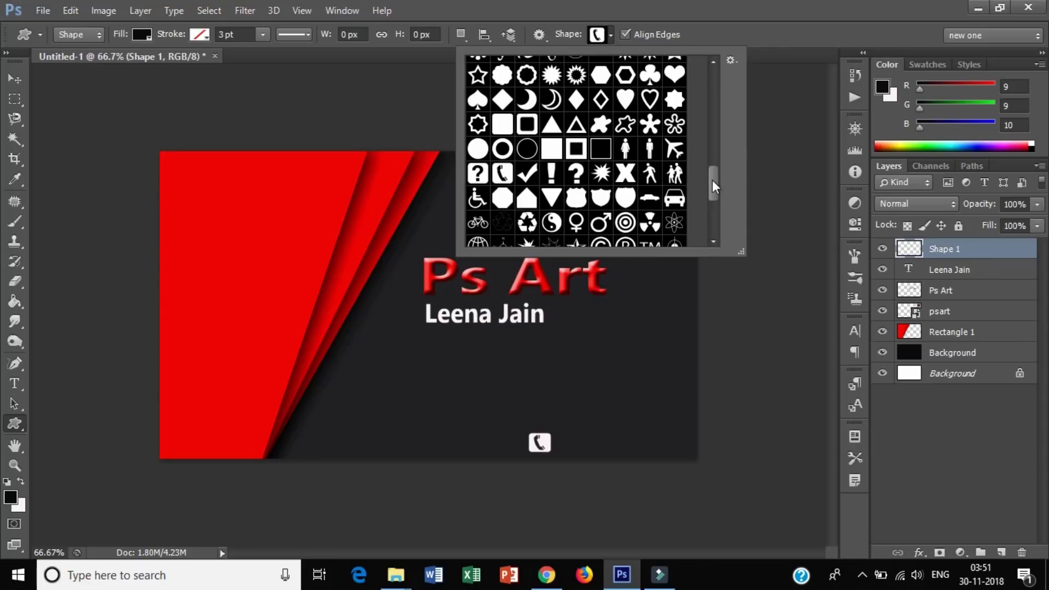
pyautogui.moveTo(713, 179); pyautogui.dragTo(716, 214)
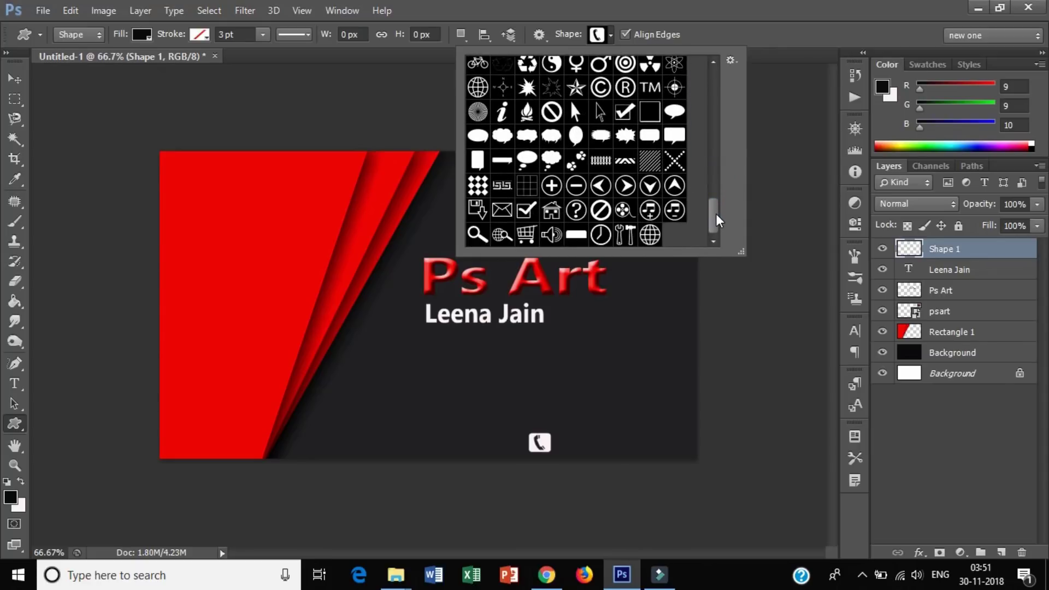
pyautogui.click(502, 211)
pyautogui.click(531, 405)
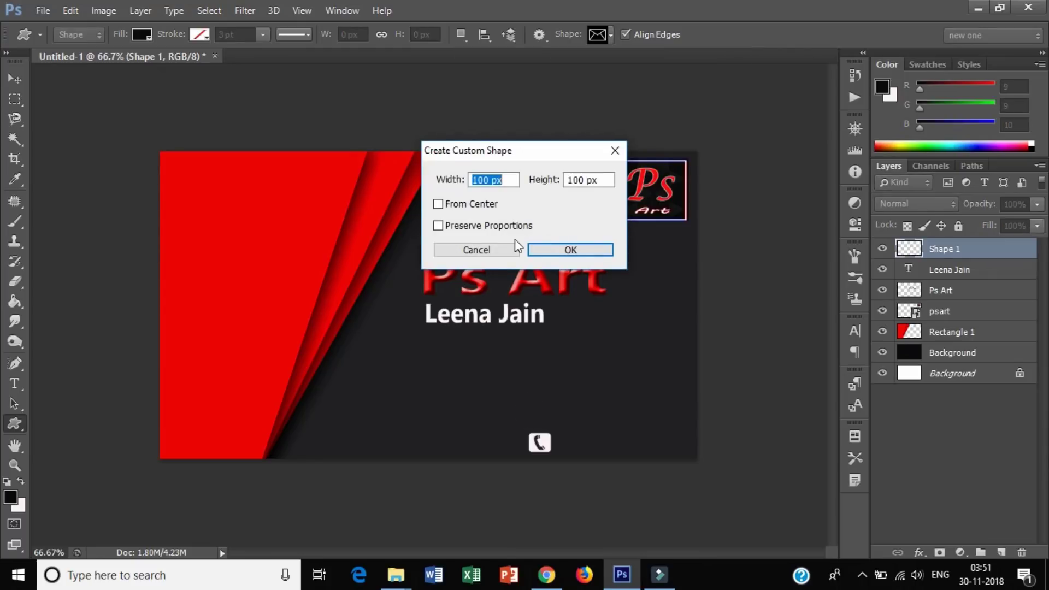
pyautogui.click(501, 247)
pyautogui.moveTo(525, 405); pyautogui.dragTo(550, 422)
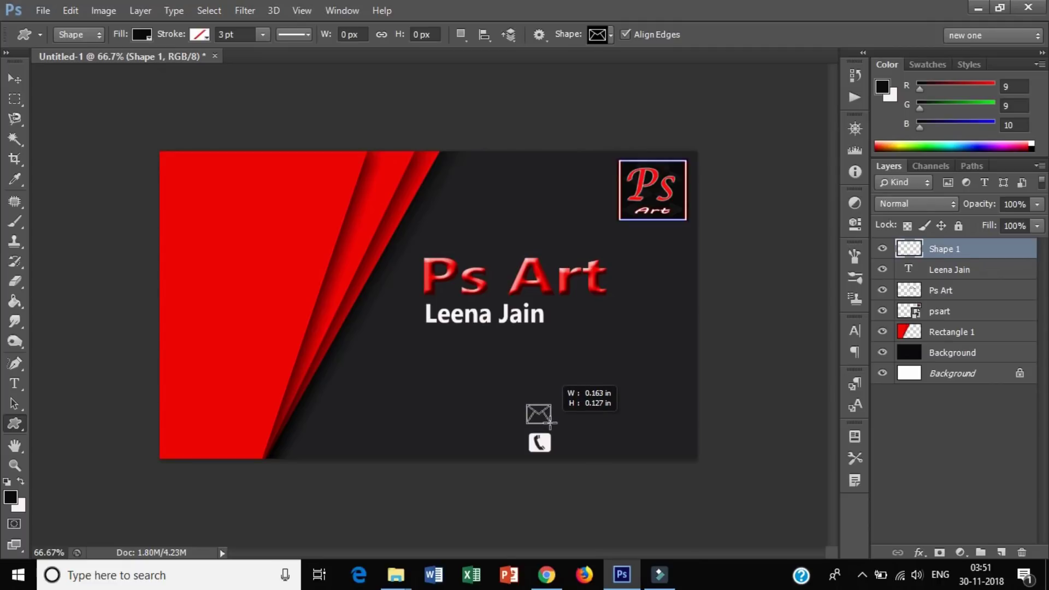
pyautogui.moveTo(550, 422); pyautogui.dragTo(551, 423)
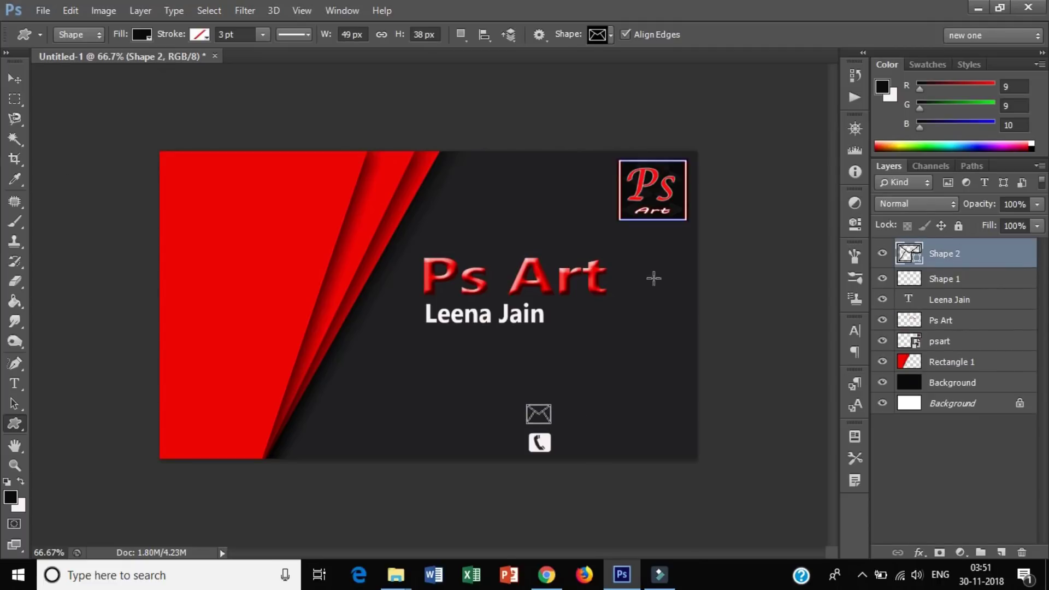
pyautogui.click(143, 34)
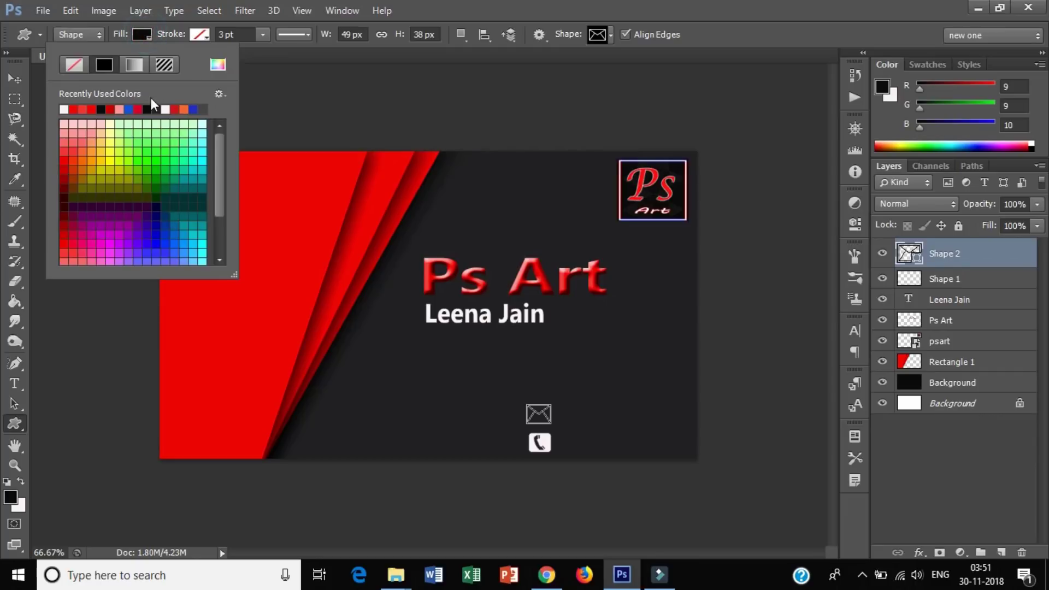
pyautogui.click(64, 109)
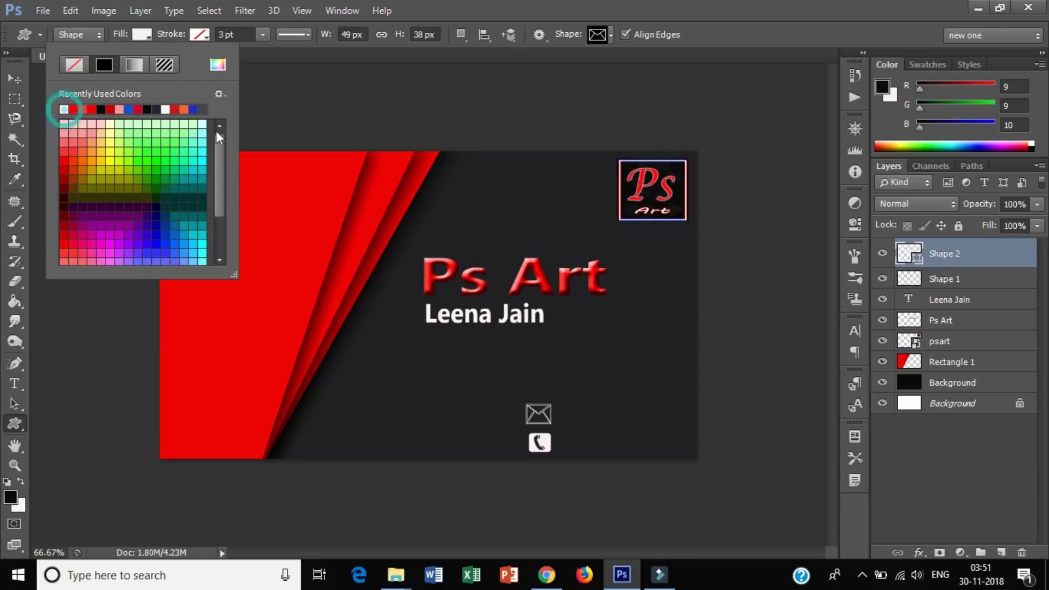
# Rasterize the envelope layer Shape 2 and start narrowing it with Free Transform
pyautogui.click(976, 252)
pyautogui.rightClick(975, 252)
pyautogui.click(694, 202)
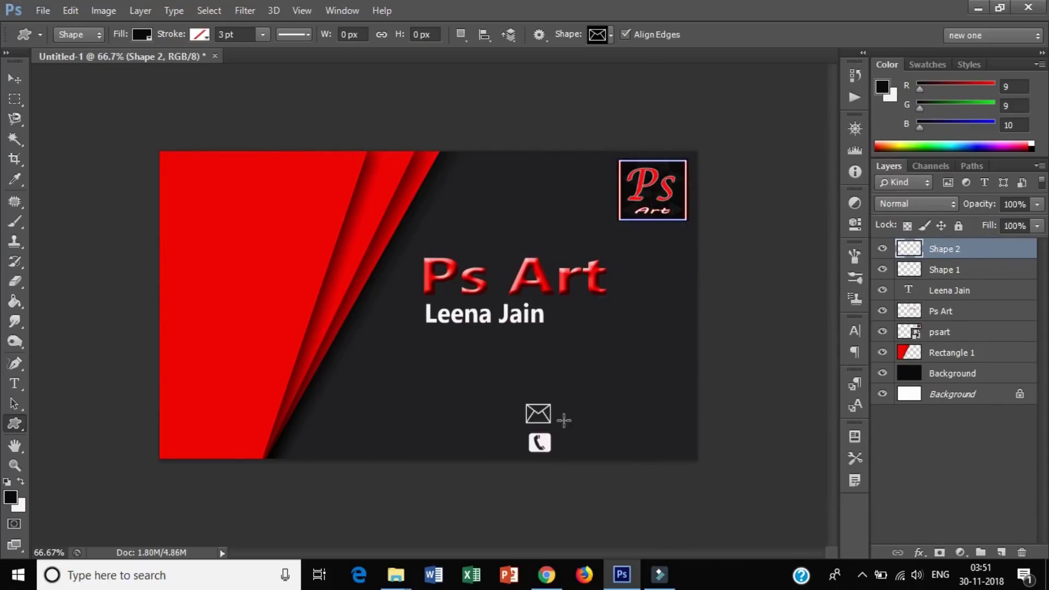
pyautogui.hotkey('ctrl', 't')
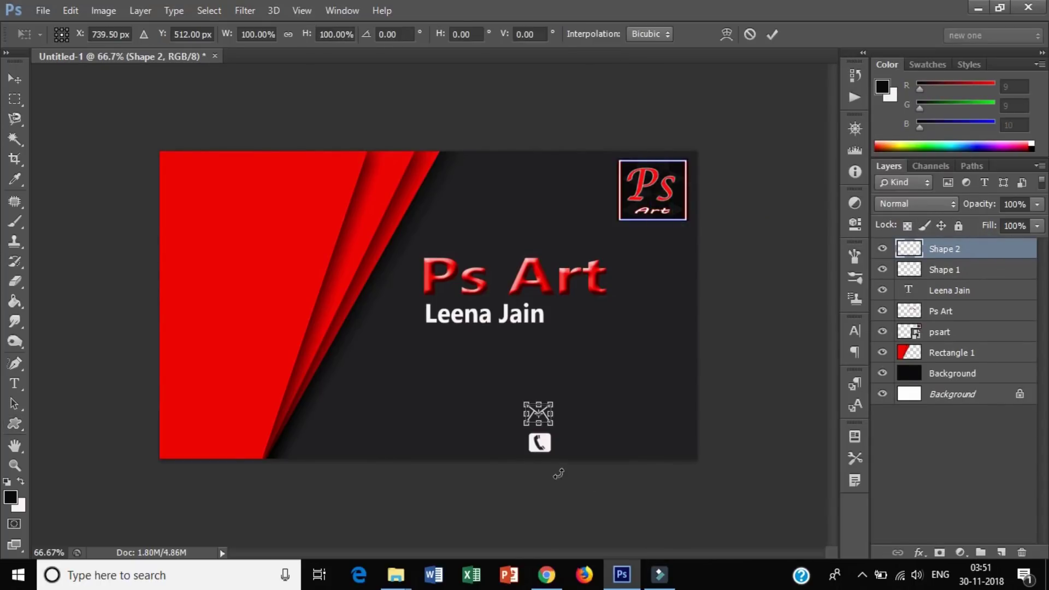
pyautogui.moveTo(555, 428); pyautogui.dragTo(548, 424)
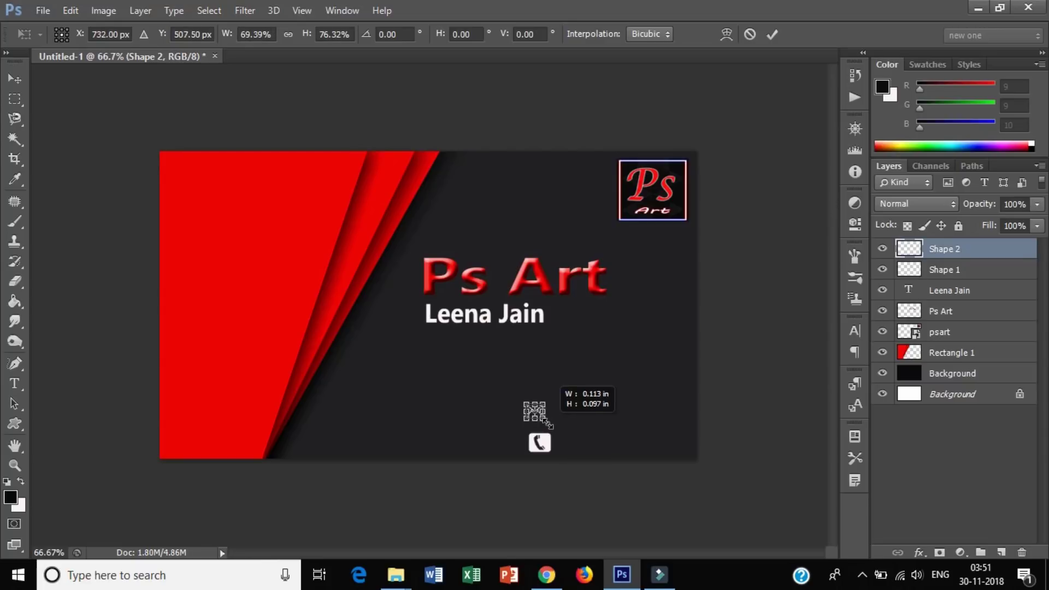
# Commit the envelope resize, then shrink the phone icon to about 72% by 84%
pyautogui.click(775, 33)
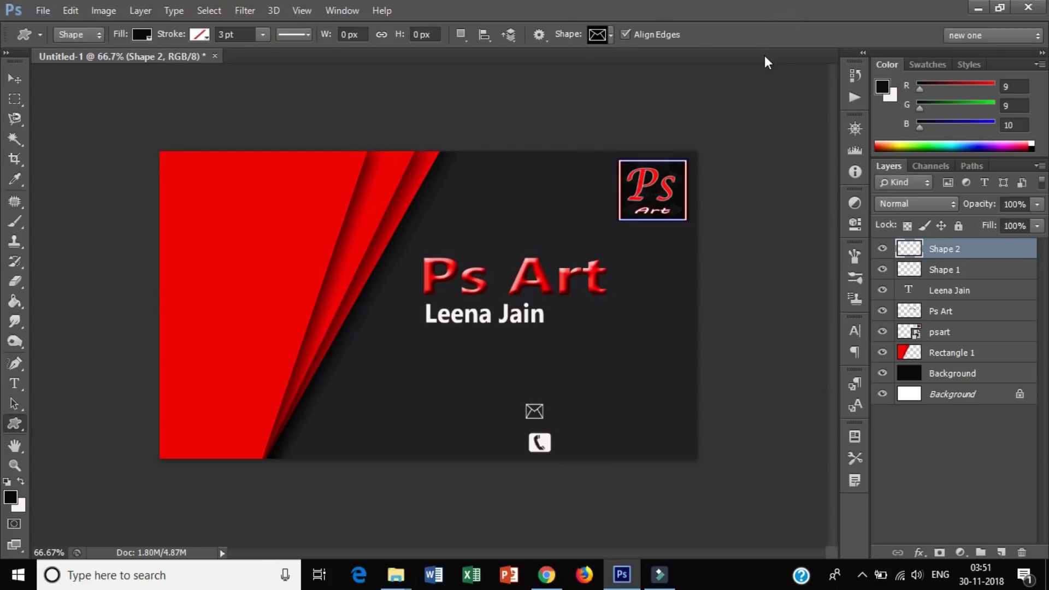
pyautogui.click(949, 271)
pyautogui.hotkey('ctrl', 't')
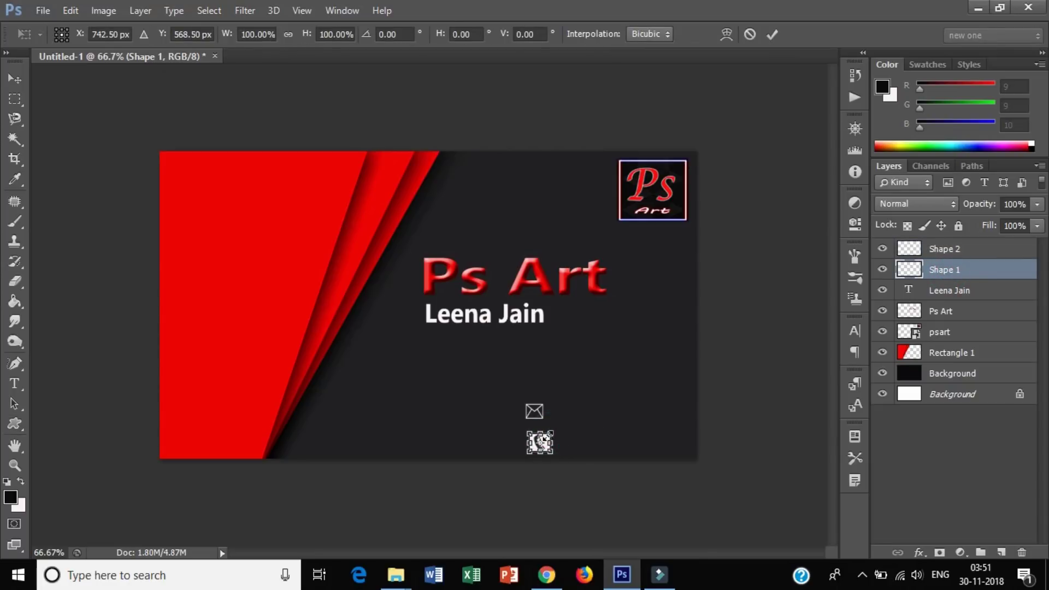
pyautogui.moveTo(544, 439); pyautogui.dragTo(535, 441)
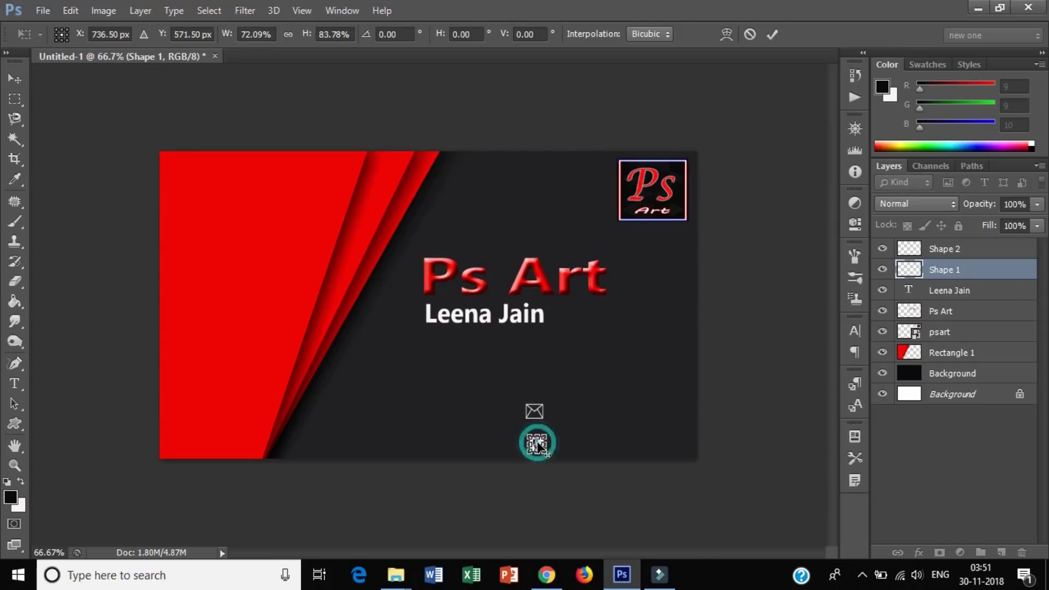
pyautogui.press('Left')
pyautogui.press('Left')
pyautogui.press('Left')
pyautogui.press('Left')
pyautogui.press('shift')
pyautogui.press('shift')
pyautogui.press('shift')
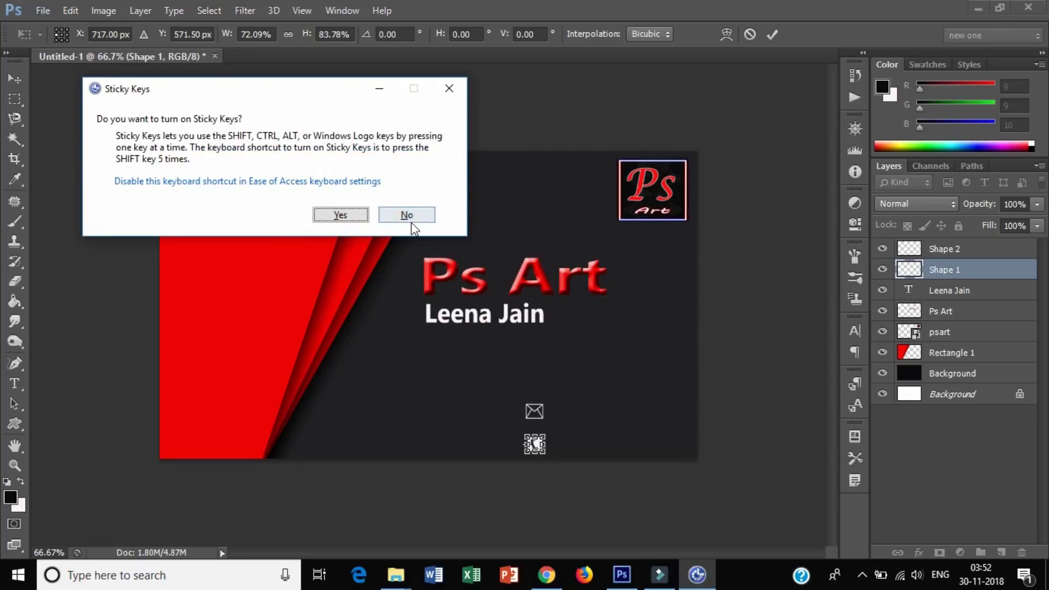
pyautogui.click(450, 88)
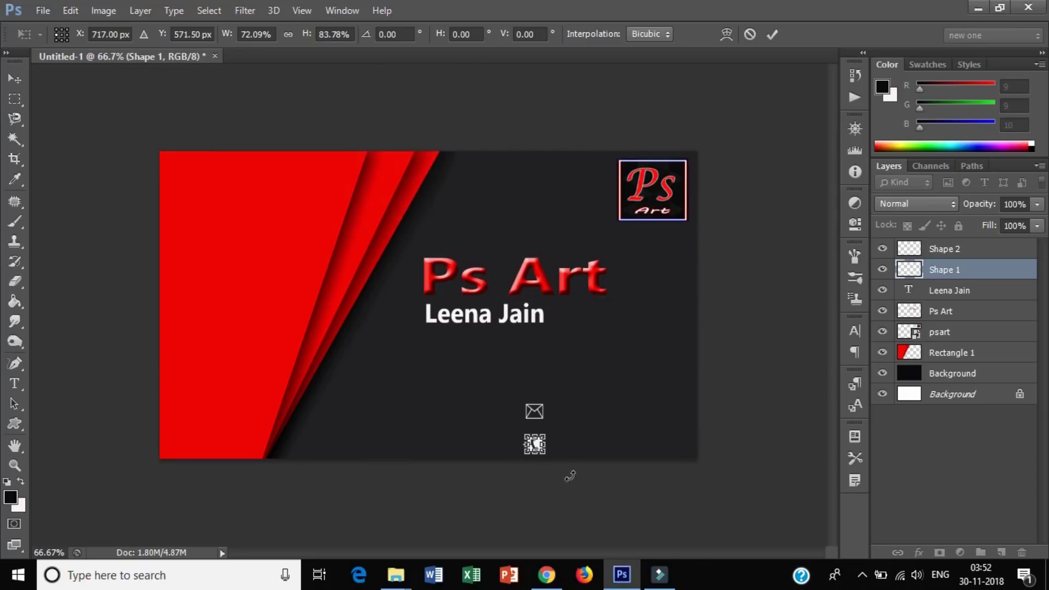
pyautogui.press('Up')
pyautogui.press('Up')
pyautogui.press('Up')
pyautogui.press('Up')
pyautogui.press('Left')
pyautogui.press('Left')
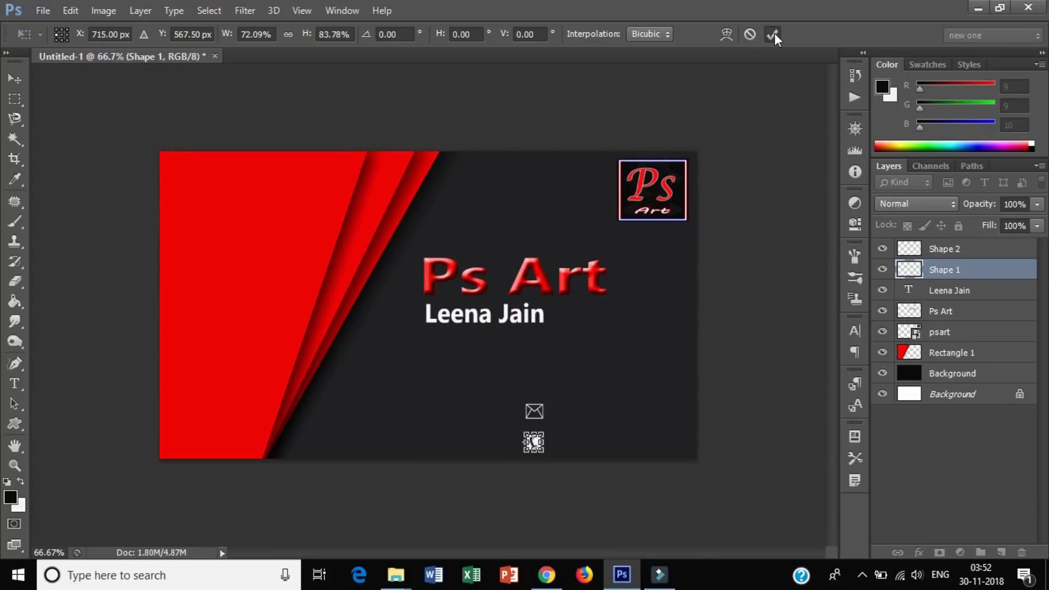
pyautogui.click(772, 33)
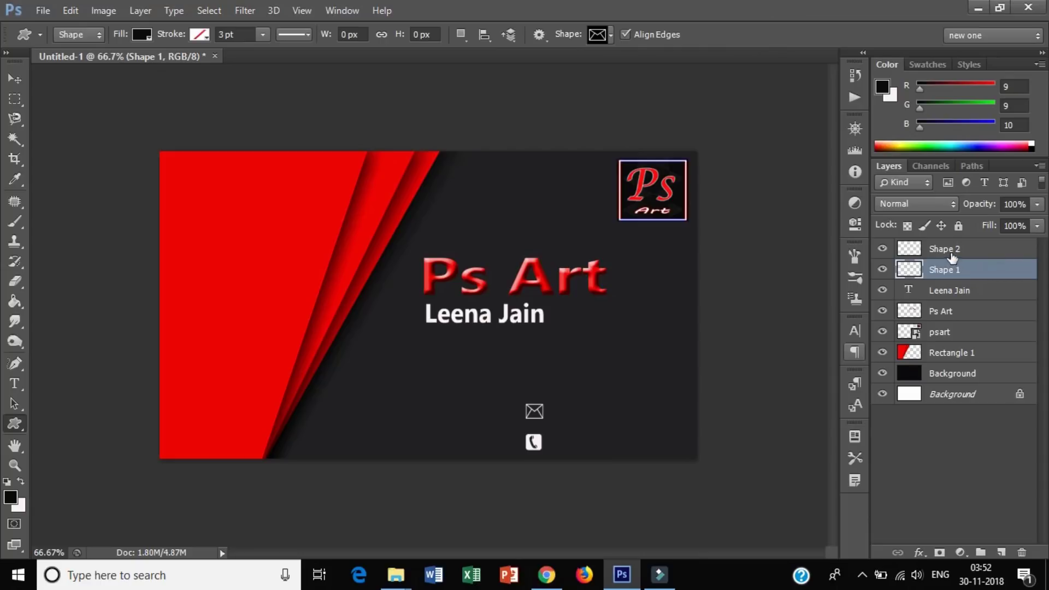
# Move the envelope icon slightly down toward the phone icon
pyautogui.click(950, 252)
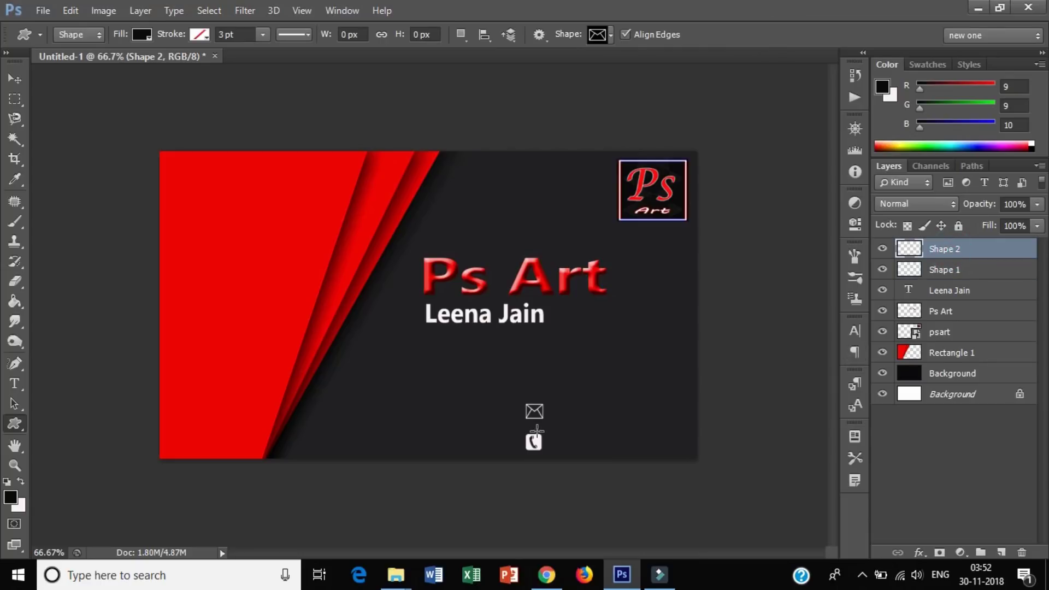
pyautogui.hotkey('ctrl', 't')
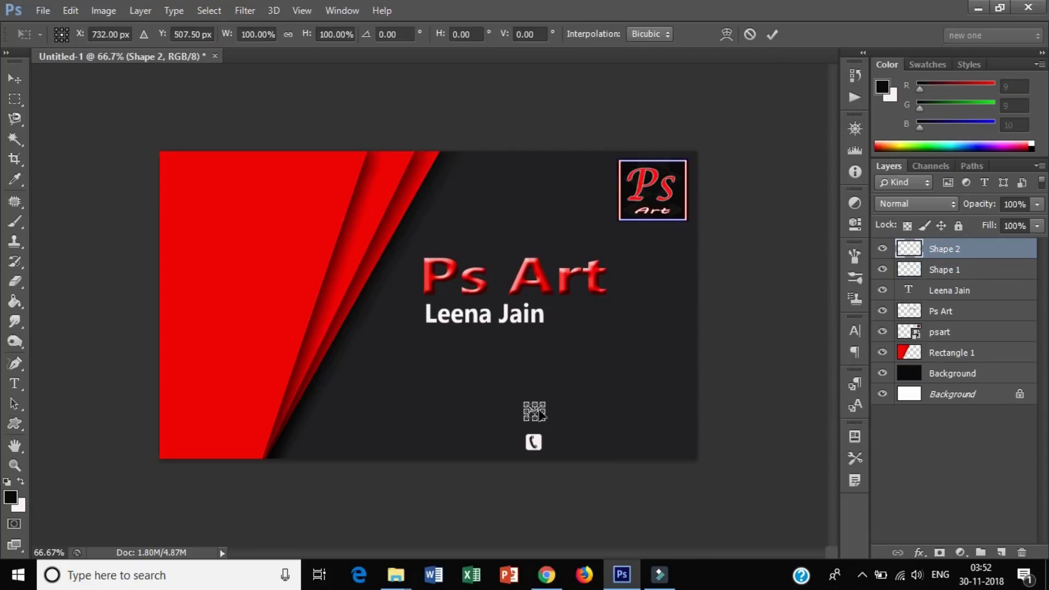
pyautogui.moveTo(540, 416); pyautogui.dragTo(540, 417)
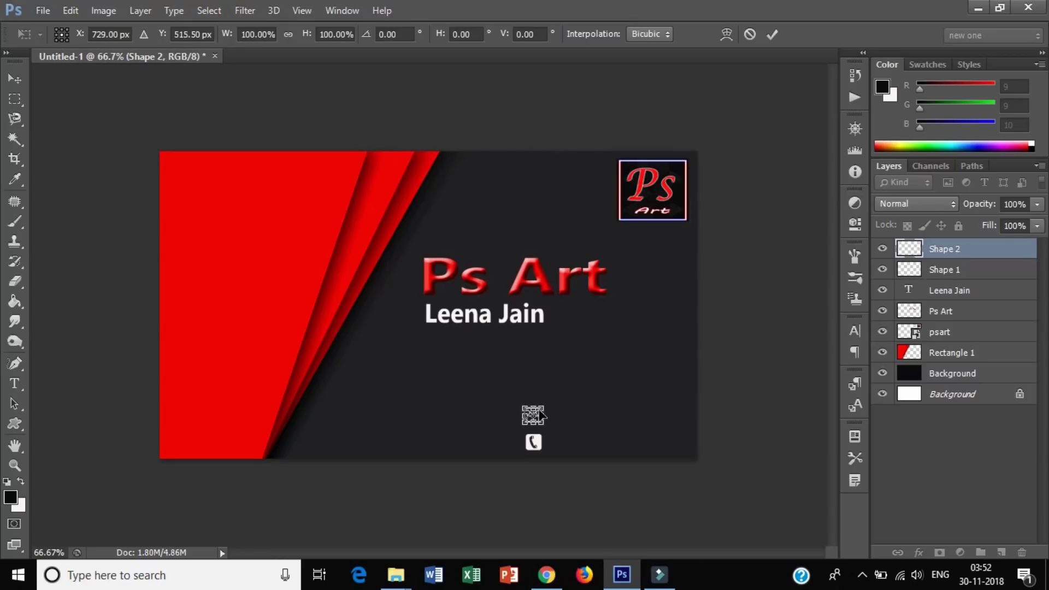
pyautogui.click(769, 36)
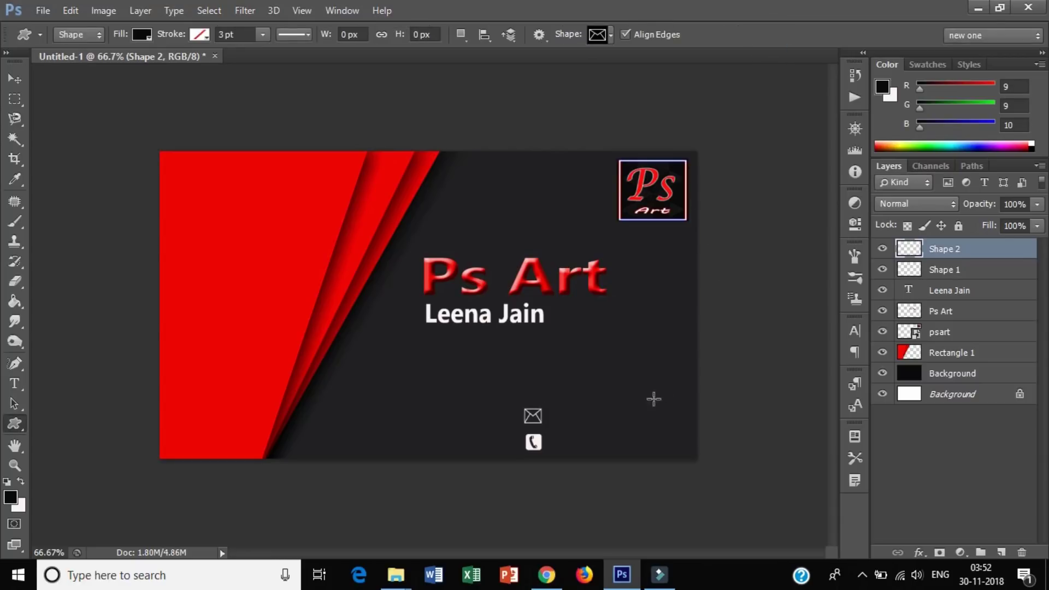
pyautogui.click(14, 383)
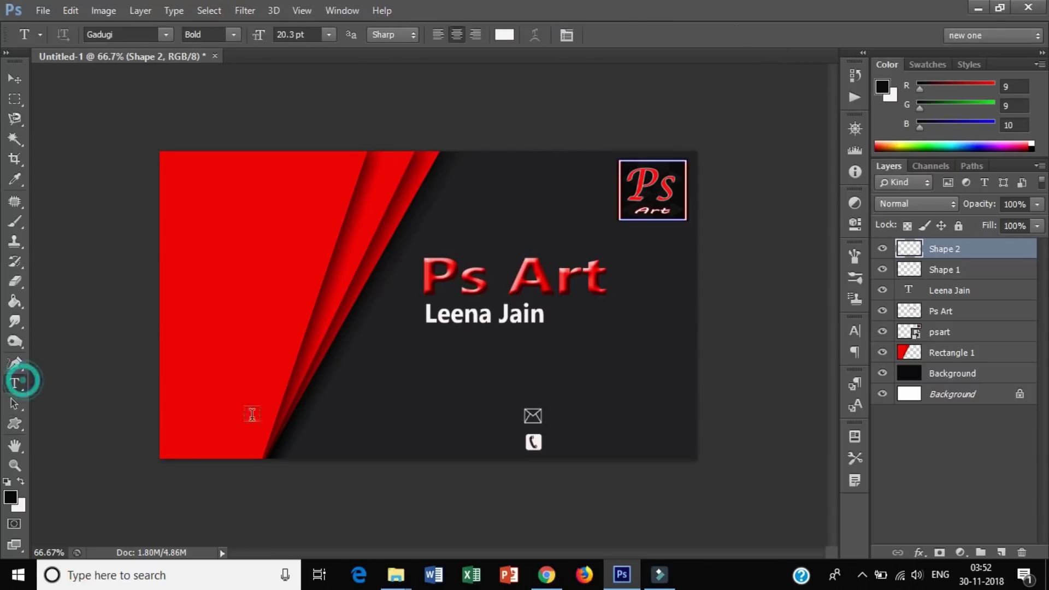
# Type the e-mail address on a new text line beside the envelope icon
pyautogui.click(565, 414)
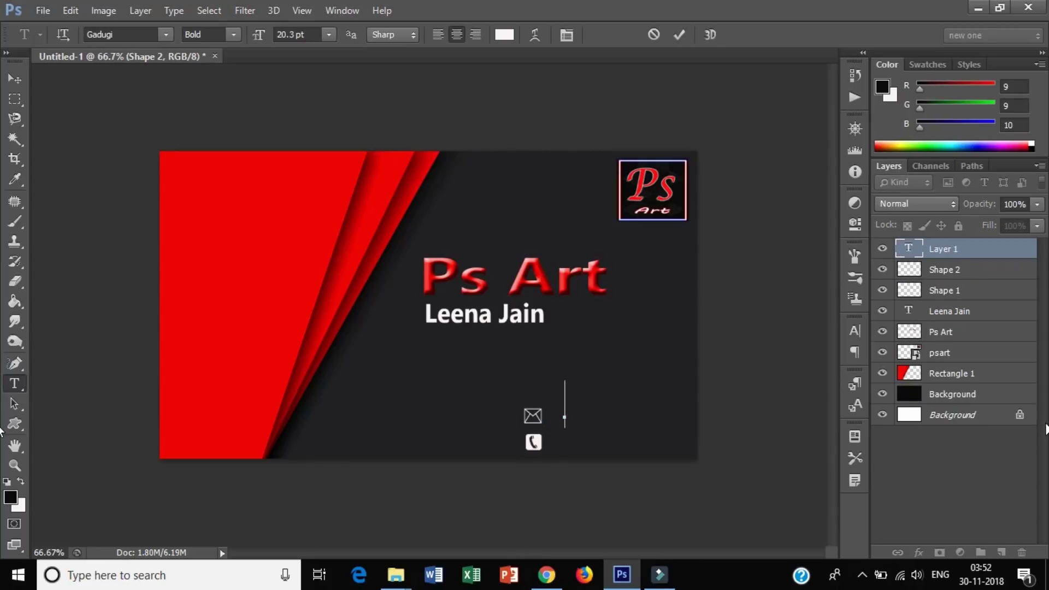
pyautogui.write('examp')
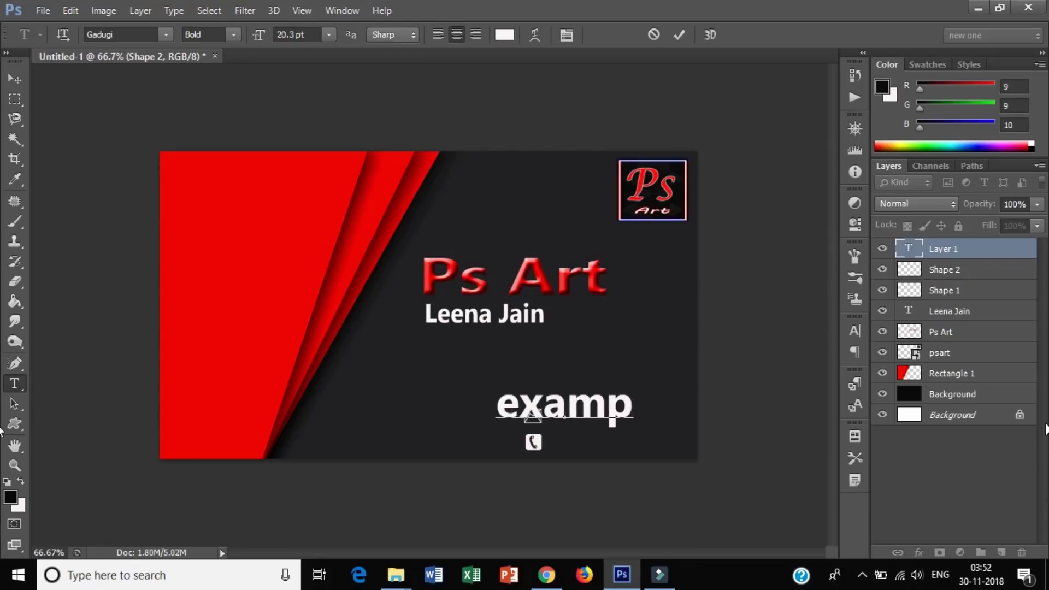
pyautogui.write('le@gmail')
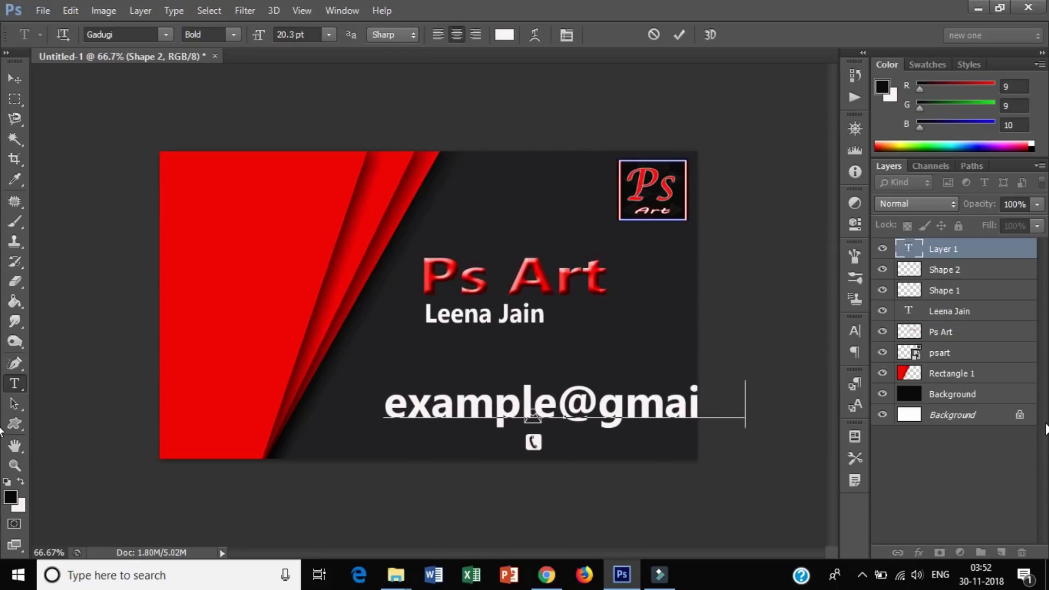
pyautogui.write('.co')
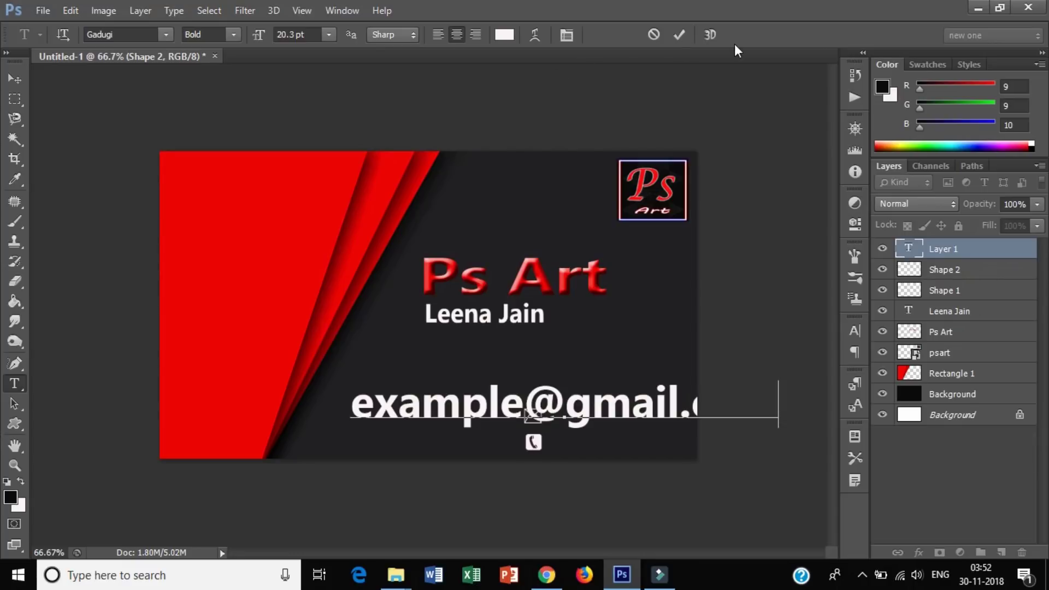
pyautogui.click(681, 34)
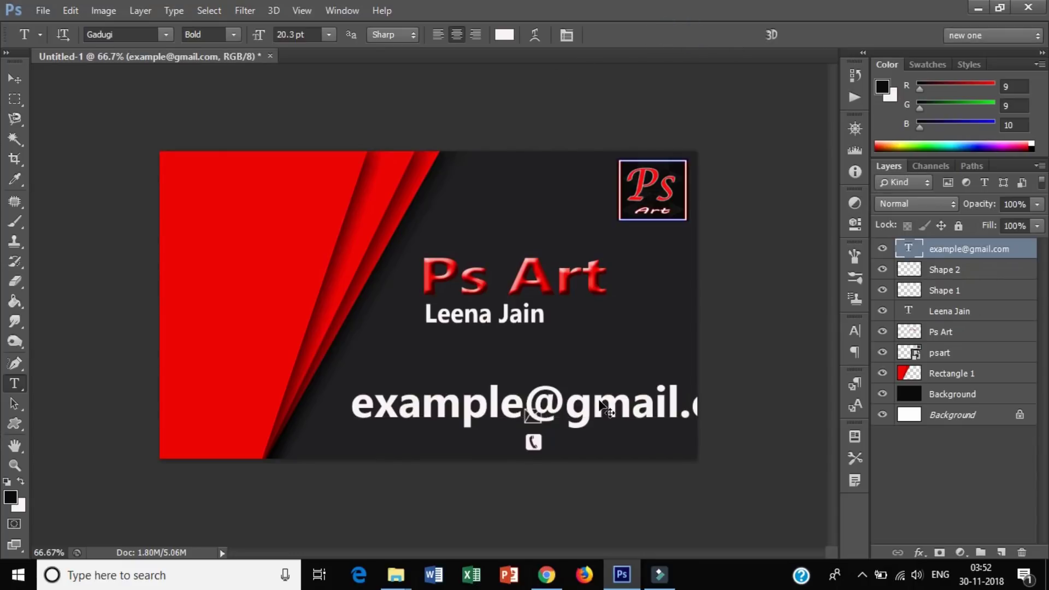
# Scale the e-mail text to about 34% by 36% so it fits one line
pyautogui.hotkey('ctrl', 'y')
pyautogui.hotkey('ctrl', 't')
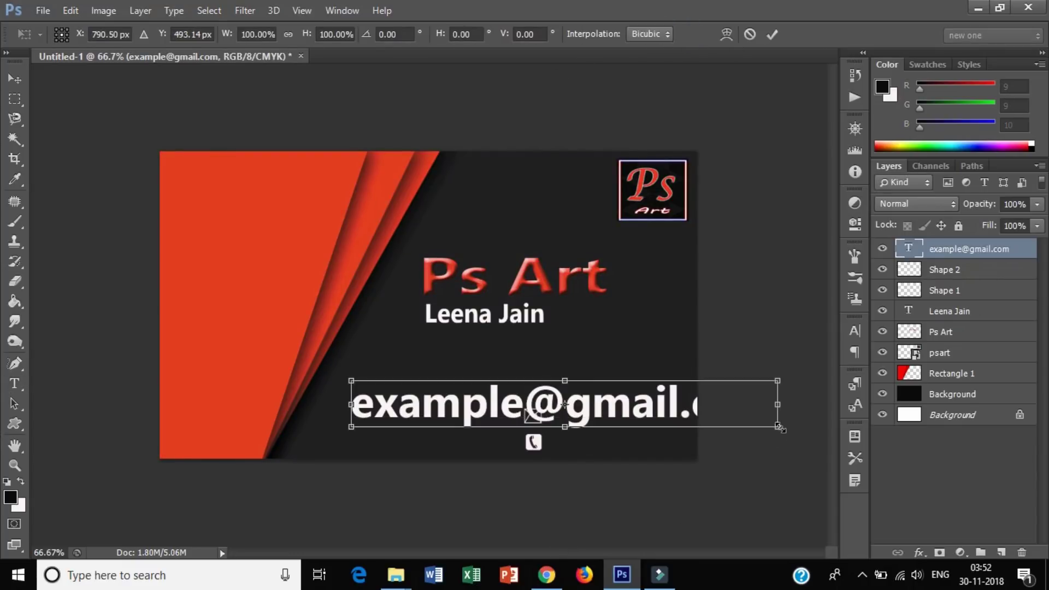
pyautogui.moveTo(780, 426)
pyautogui.mouseDown()
pyautogui.moveTo(526, 400)
pyautogui.moveTo(663, 411)
pyautogui.mouseUp()
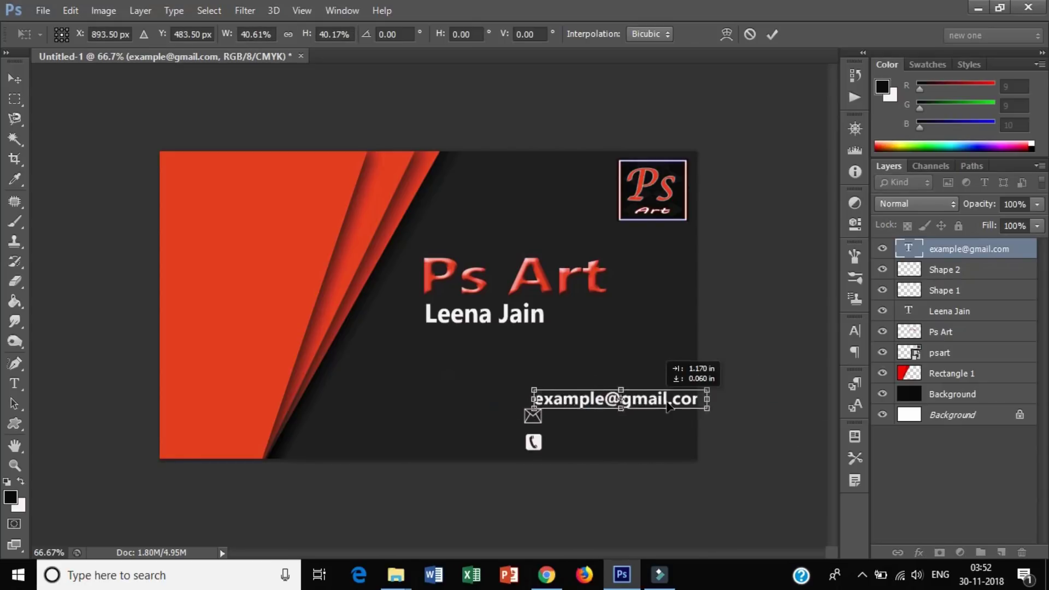
pyautogui.moveTo(718, 421); pyautogui.dragTo(662, 417)
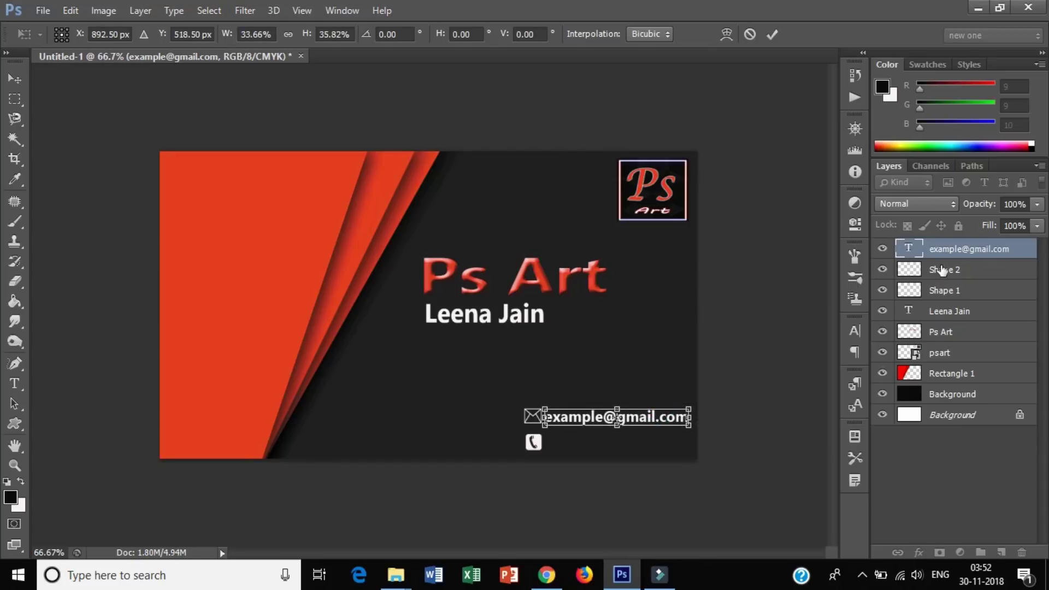
pyautogui.click(771, 34)
pyautogui.click(962, 295)
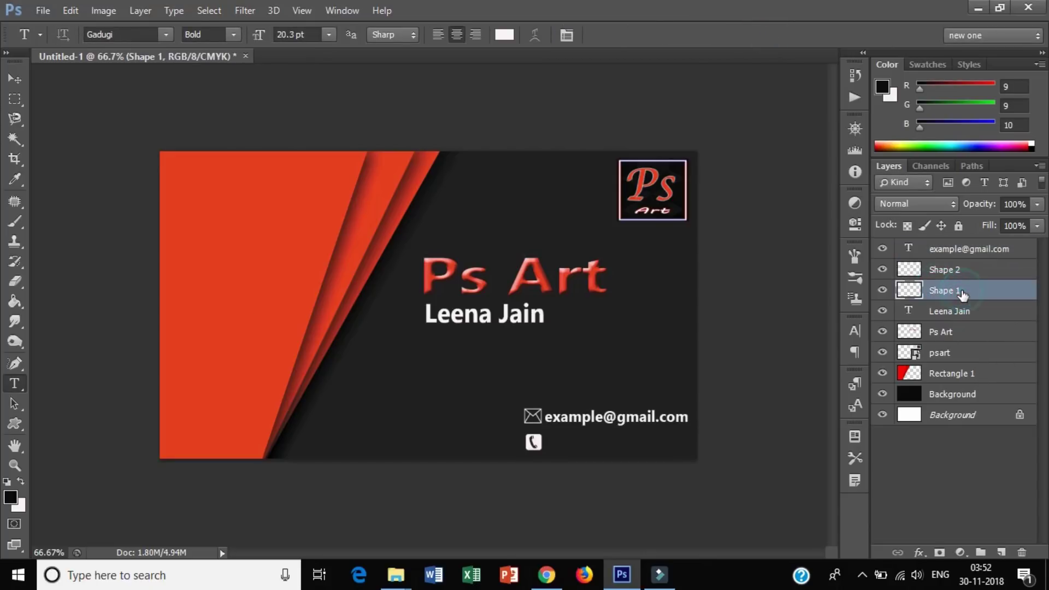
# Nudge the envelope icon (Shape 2) slightly left with a free transform
pyautogui.click(964, 277)
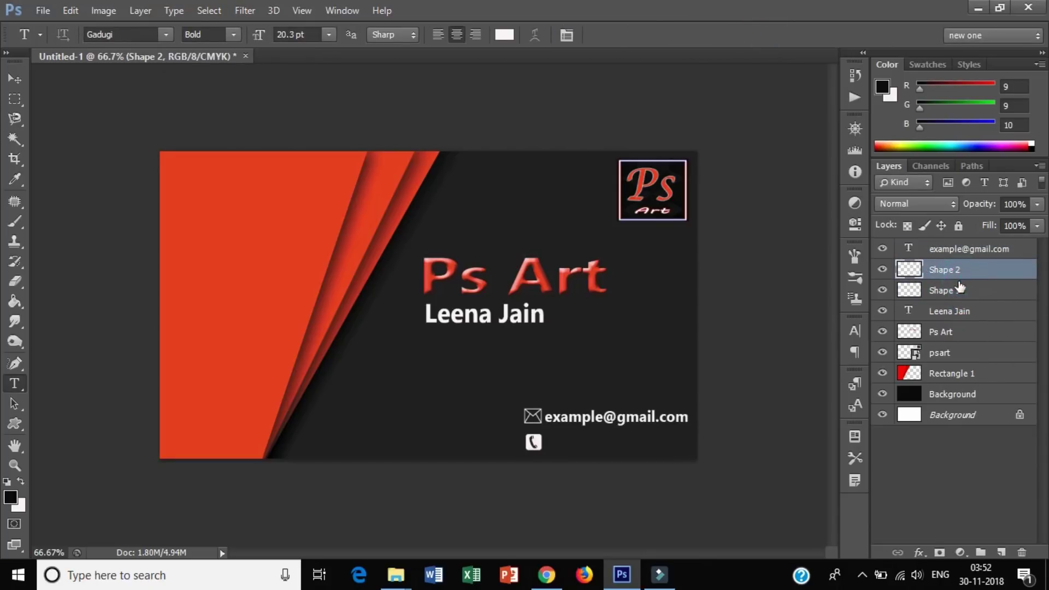
pyautogui.hotkey('ctrl', 't')
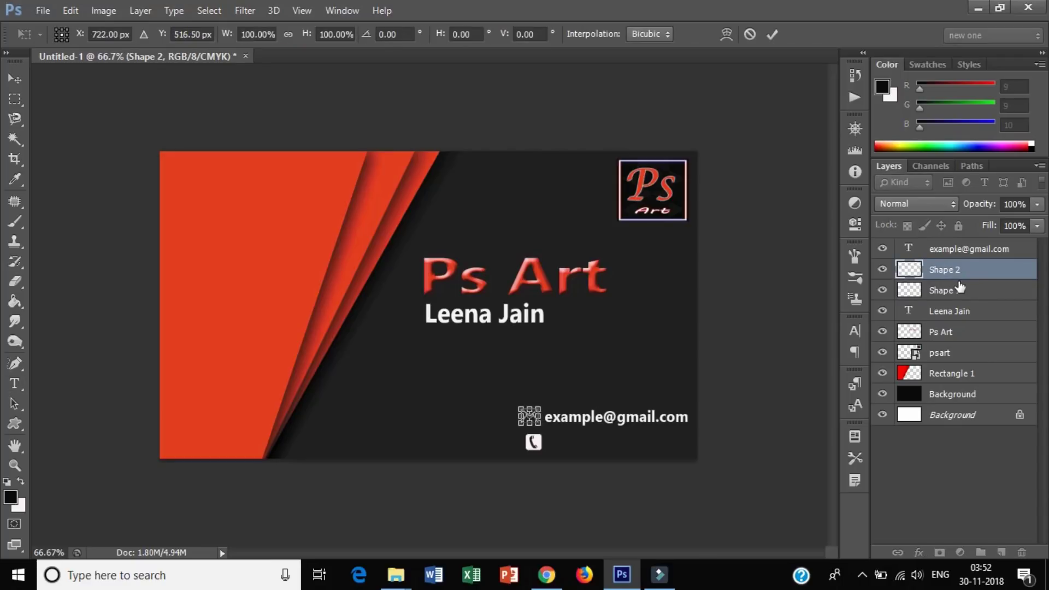
pyautogui.press('Left')
pyautogui.press('Left')
pyautogui.press('Left')
pyautogui.press('Left')
pyautogui.press('Left')
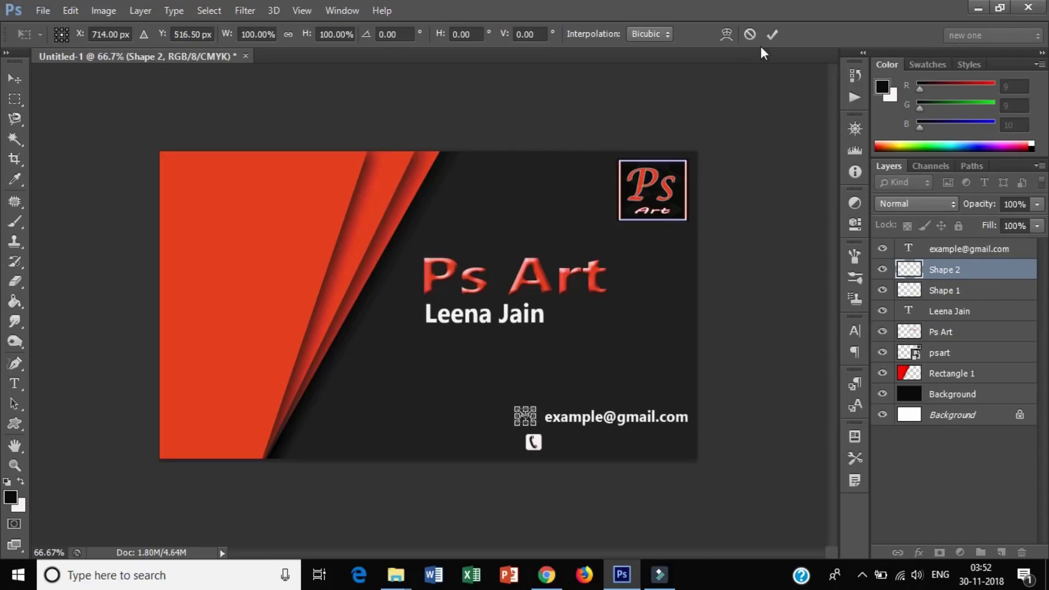
pyautogui.click(768, 34)
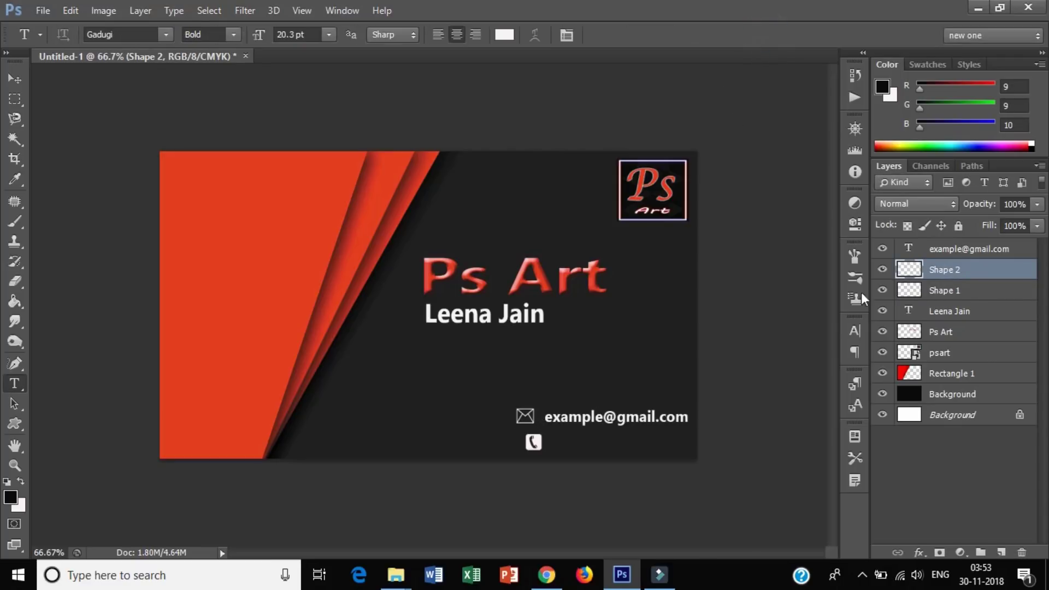
# Nudge the phone icon (Shape 1) slightly left so it lines up beneath the envelope icon
pyautogui.click(951, 310)
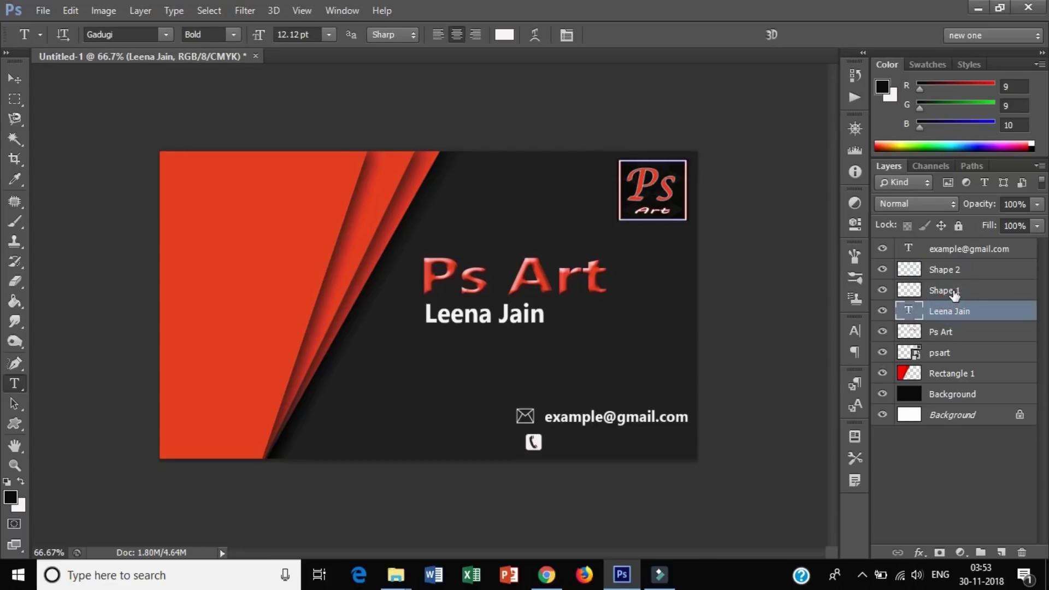
pyautogui.click(954, 292)
pyautogui.hotkey('ctrl', 't')
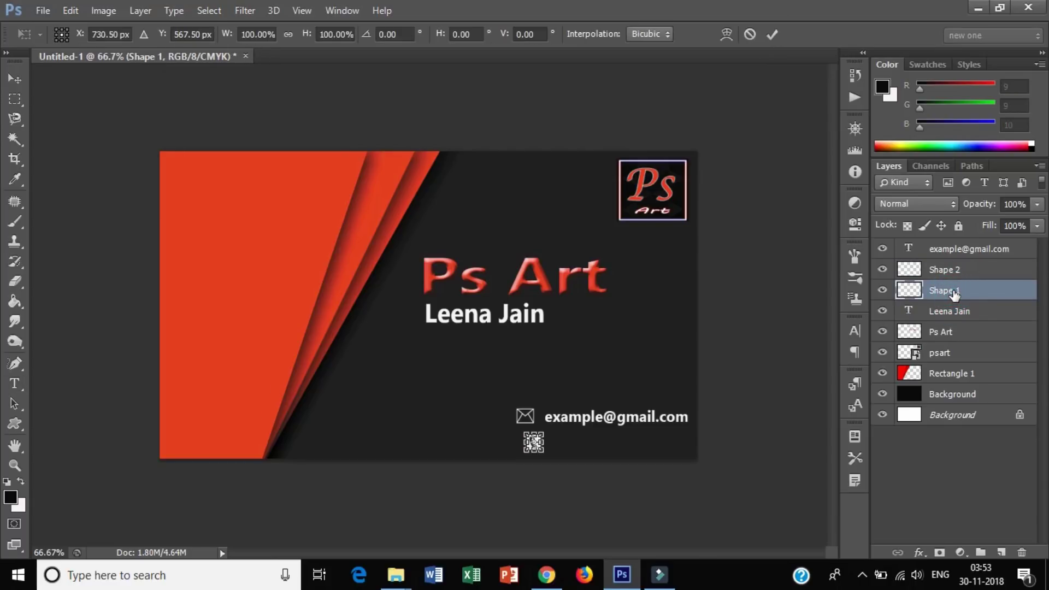
pyautogui.press('Left')
pyautogui.press('Left')
pyautogui.press('Left')
pyautogui.press('Left')
pyautogui.press('Left')
pyautogui.press('Left')
pyautogui.press('Left')
pyautogui.press('Left')
pyautogui.press('Left')
pyautogui.press('Left')
pyautogui.press('Left')
pyautogui.press('Left')
pyautogui.press('Left')
pyautogui.press('Left')
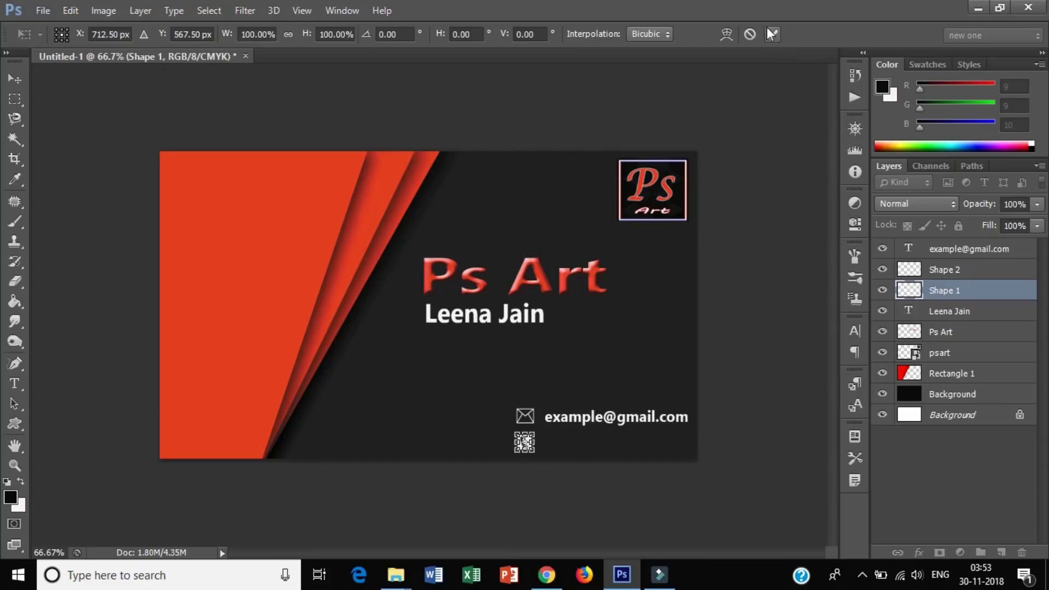
pyautogui.click(772, 35)
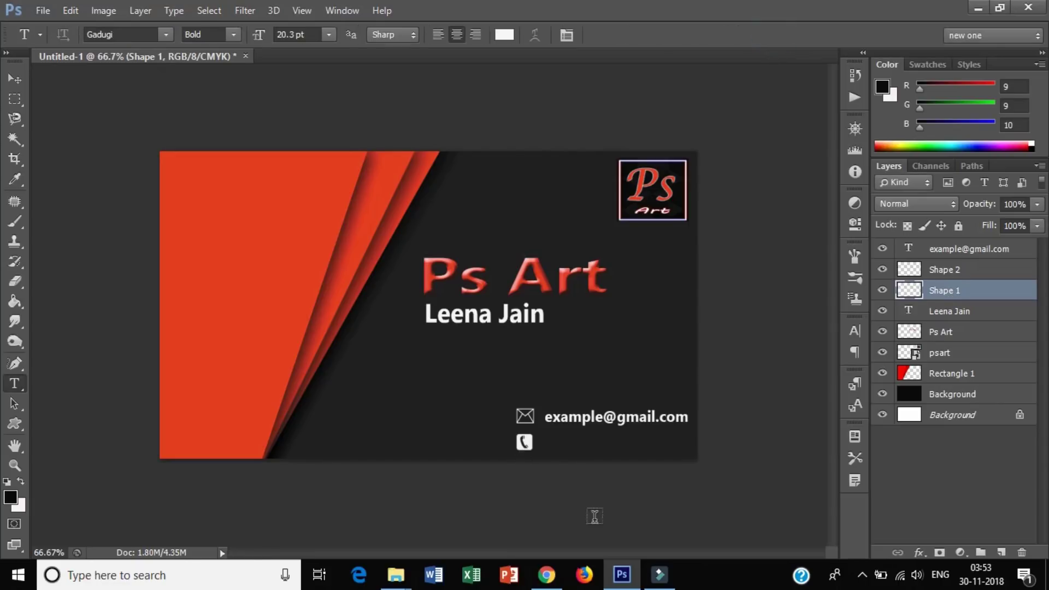
# Add a text line with the phone number beside the phone icon
pyautogui.click(550, 445)
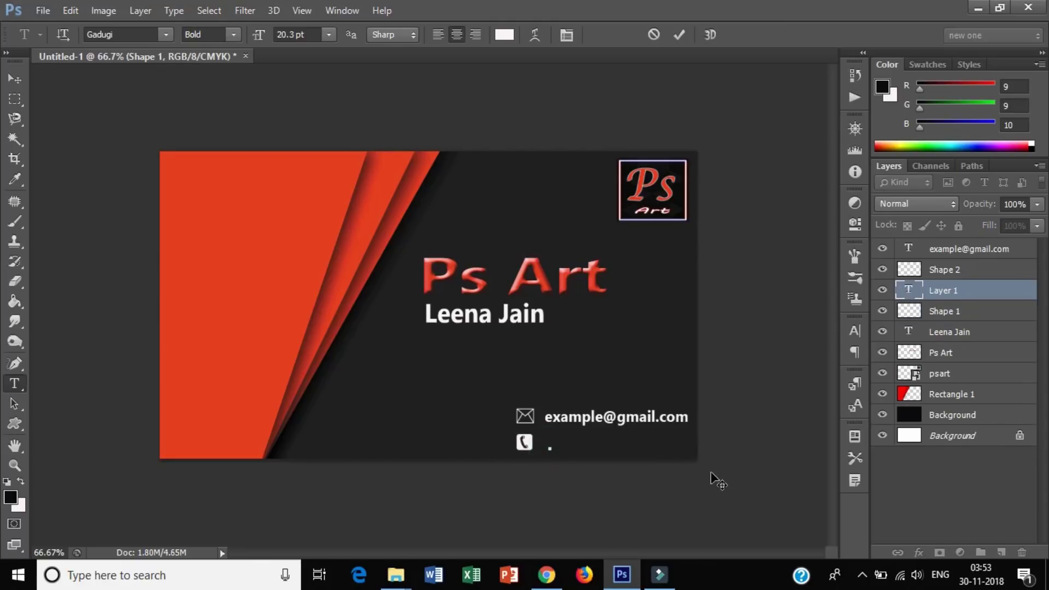
pyautogui.write('9090')
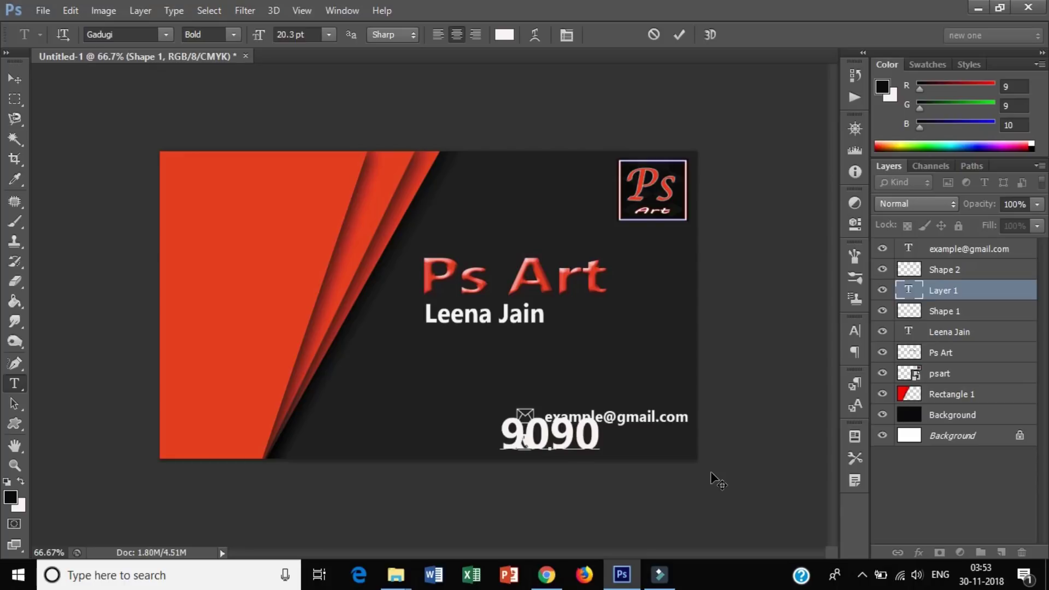
pyautogui.write('9090')
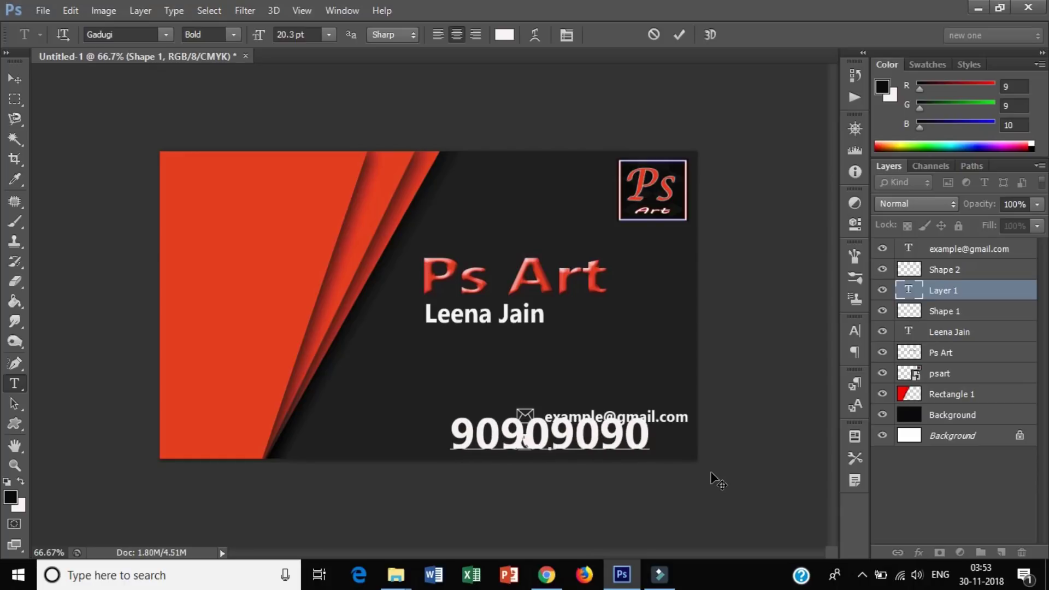
pyautogui.write('90')
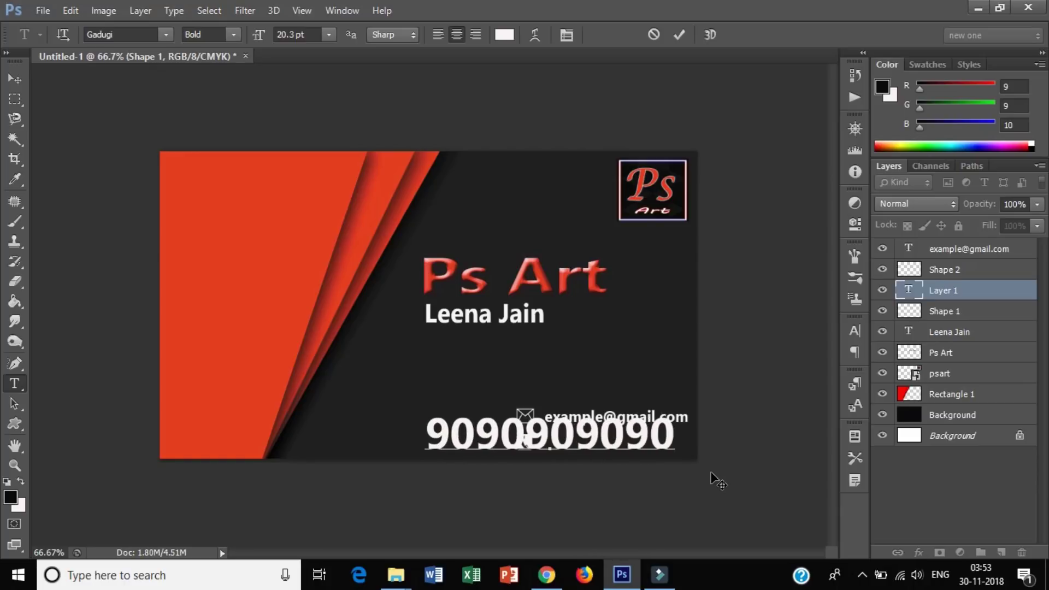
pyautogui.press('ctrl')
pyautogui.click(679, 34)
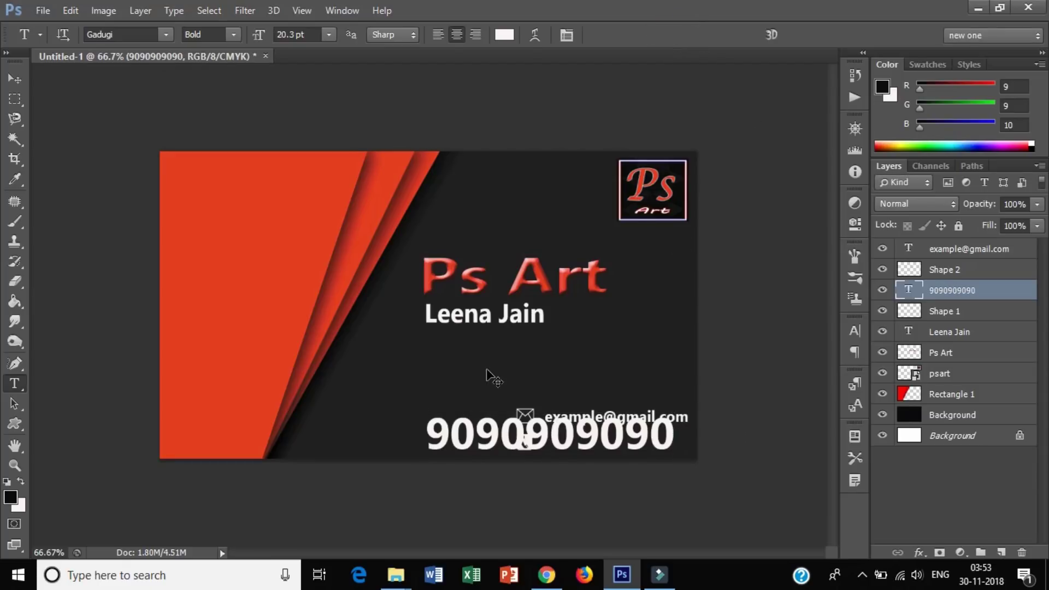
# Scale the phone number to about 52% by 40% to match the email, and nudge it into place
pyautogui.hotkey('ctrl', 't')
pyautogui.moveTo(671, 460); pyautogui.dragTo(584, 436)
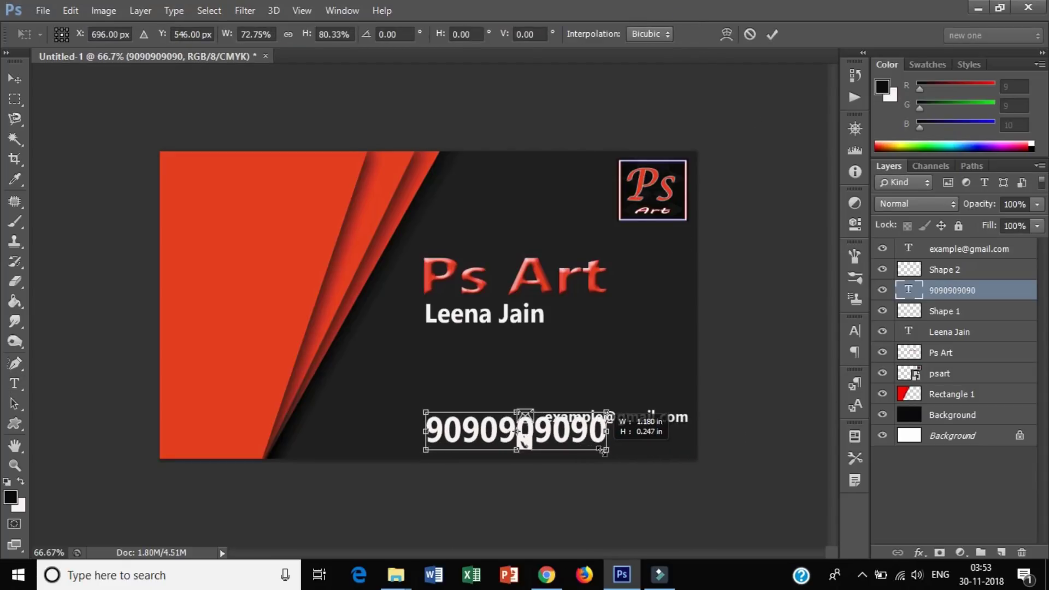
pyautogui.moveTo(584, 437)
pyautogui.mouseDown()
pyautogui.moveTo(569, 434)
pyautogui.moveTo(668, 442)
pyautogui.mouseUp()
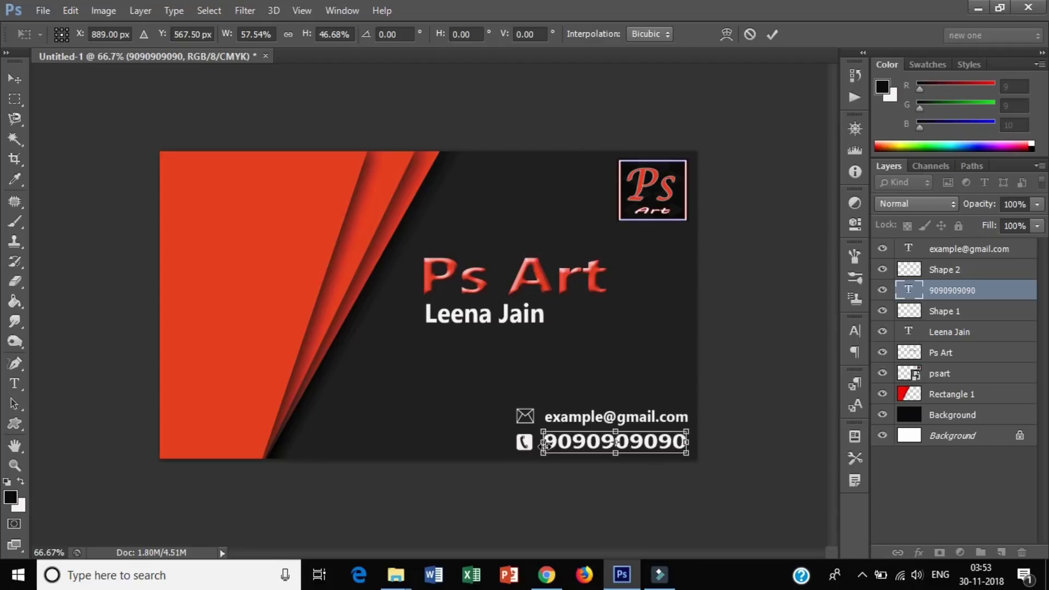
pyautogui.moveTo(547, 439); pyautogui.dragTo(560, 442)
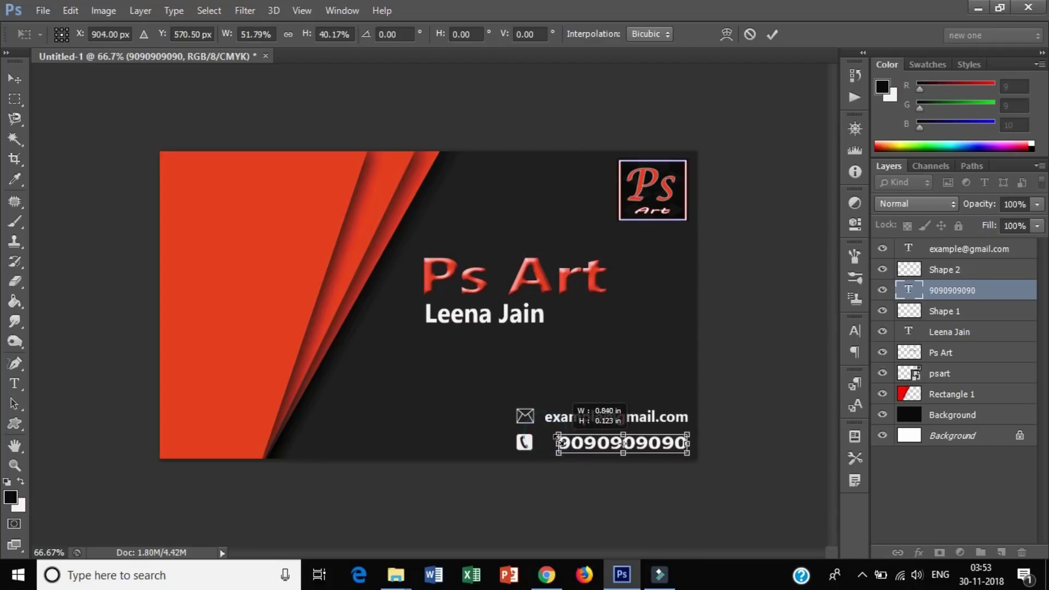
pyautogui.press('Left')
pyautogui.press('Left')
pyautogui.press('Left')
pyautogui.press('Left')
pyautogui.press('Left')
pyautogui.press('Left')
pyautogui.press('Left')
pyautogui.press('Left')
pyautogui.press('Left')
pyautogui.press('Up')
pyautogui.press('Up')
pyautogui.press('Up')
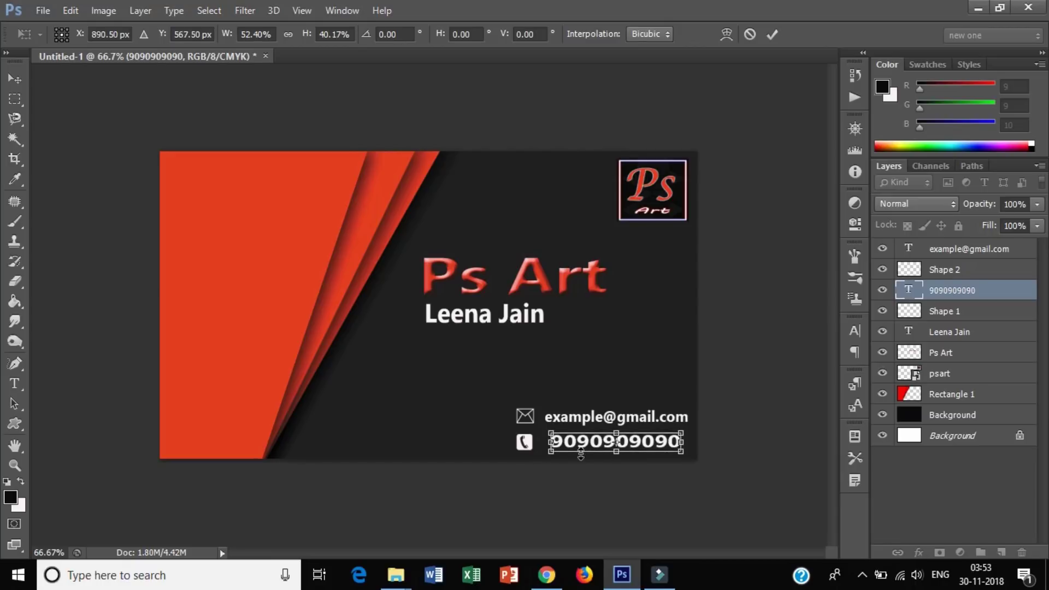
pyautogui.press('Down')
pyautogui.press('Down')
pyautogui.press('Down')
pyautogui.press('Left')
pyautogui.press('Left')
pyautogui.press('Left')
pyautogui.press('Left')
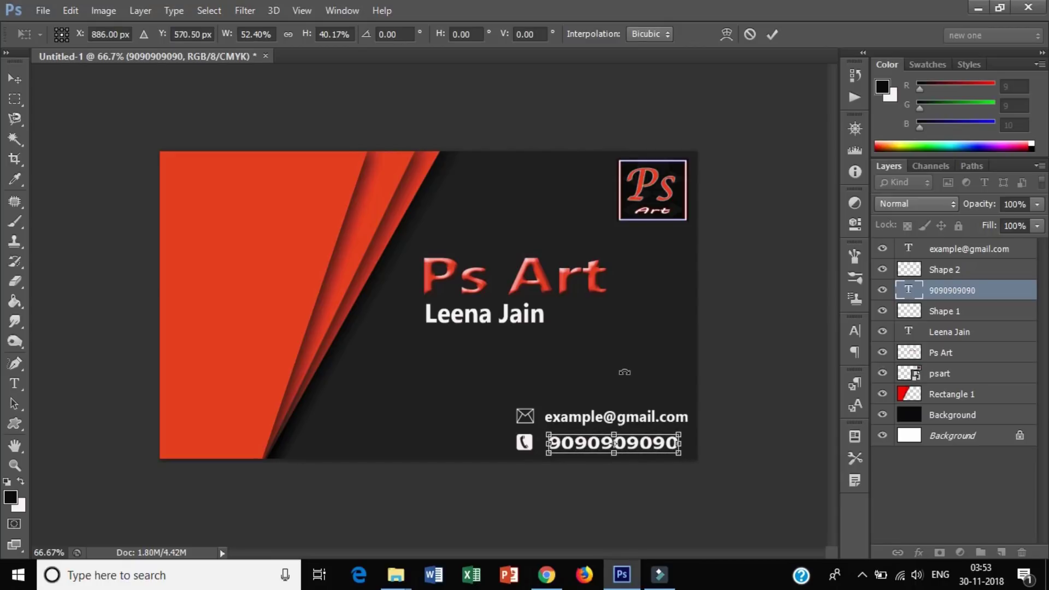
pyautogui.click(772, 34)
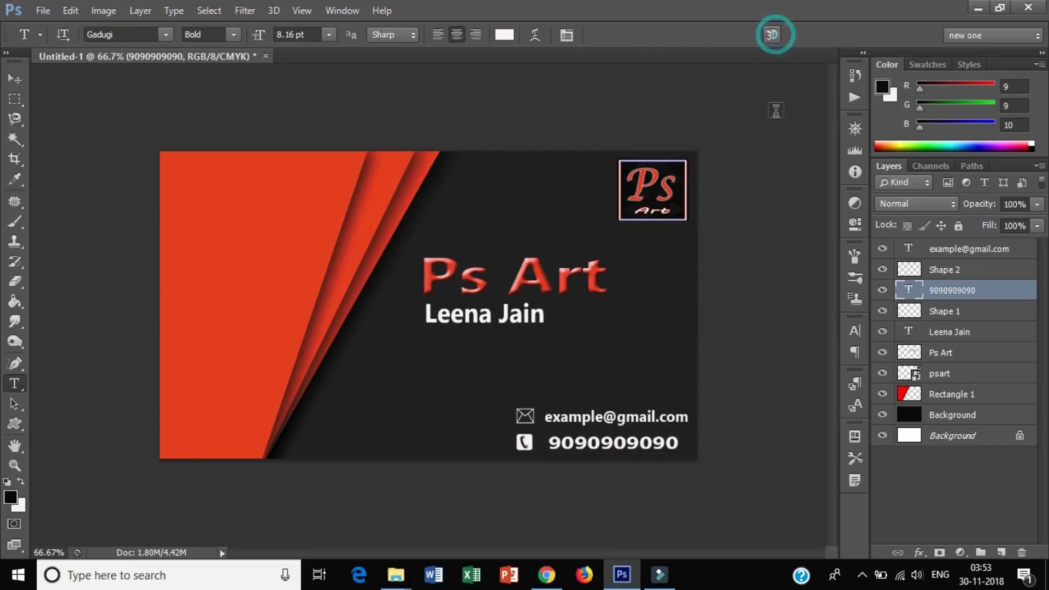
# Nudge the email address text one step up and left to align with the phone number
pyautogui.click(952, 270)
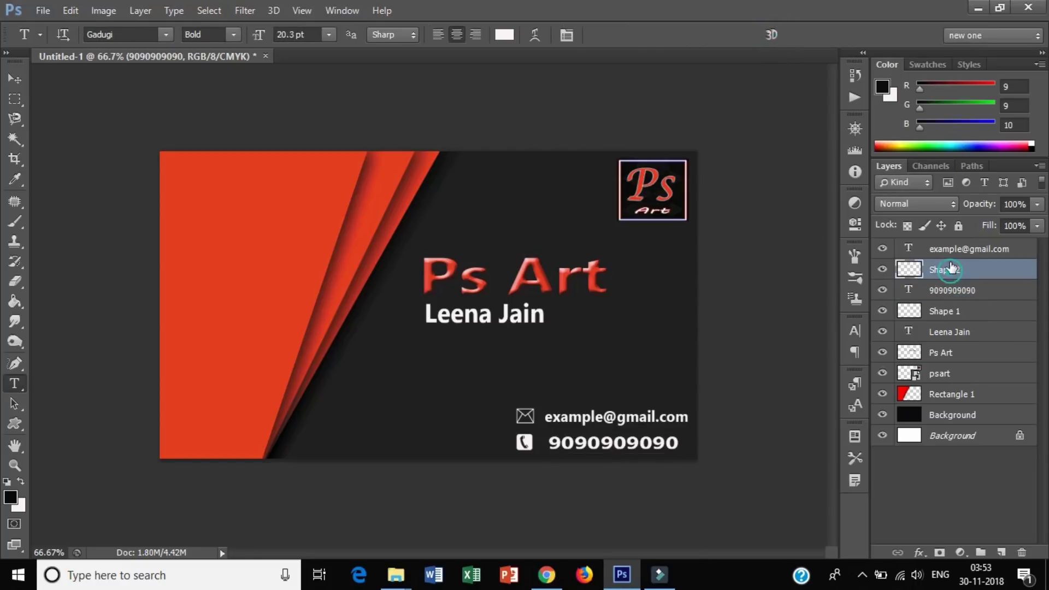
pyautogui.click(953, 250)
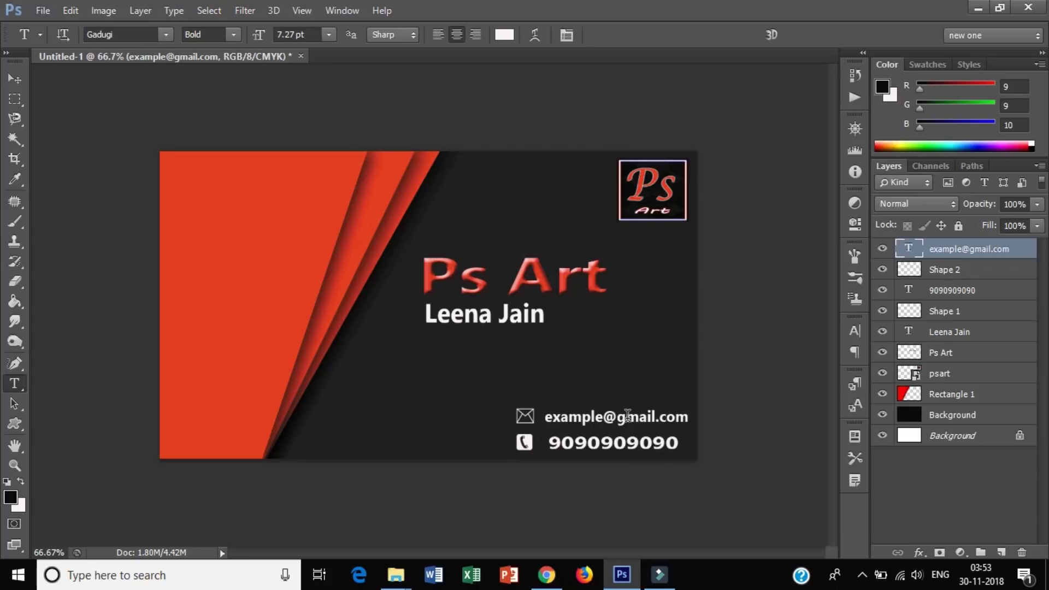
pyautogui.hotkey('ctrl', 't')
pyautogui.press('Up')
pyautogui.press('Up')
pyautogui.press('Up')
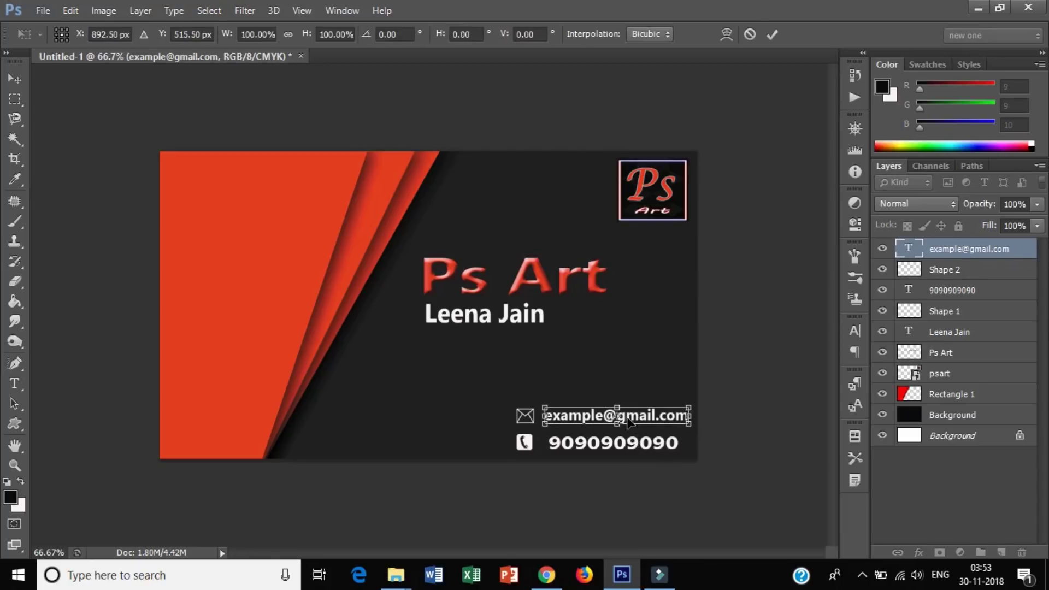
pyautogui.press('Left')
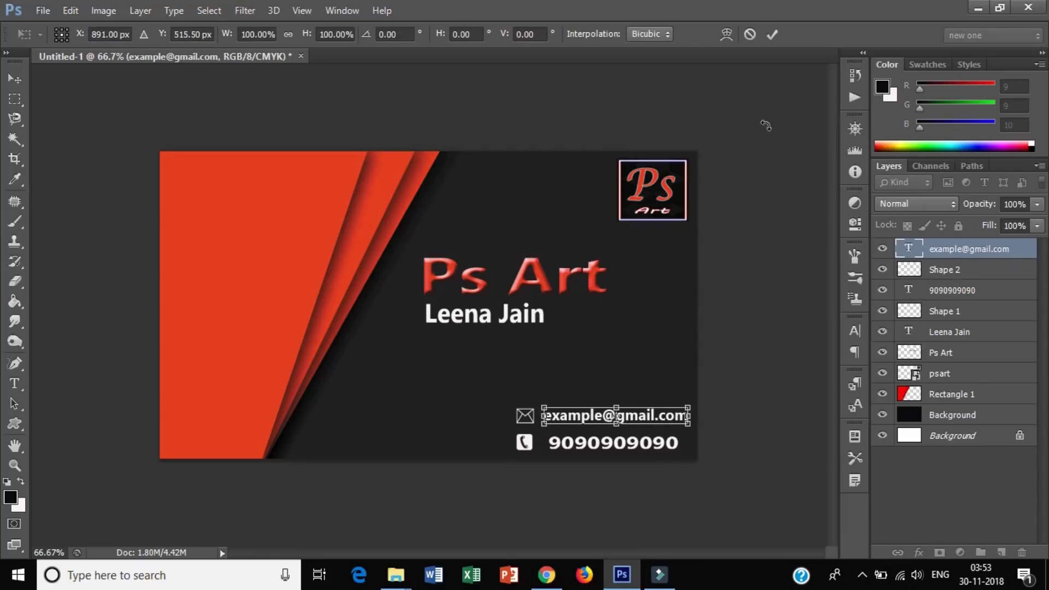
pyautogui.click(773, 36)
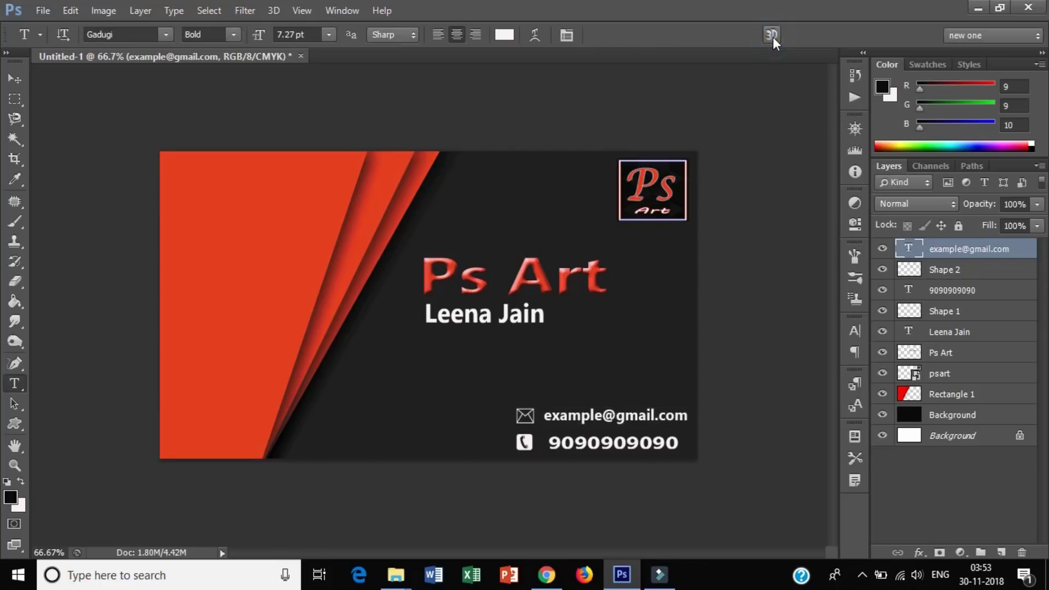